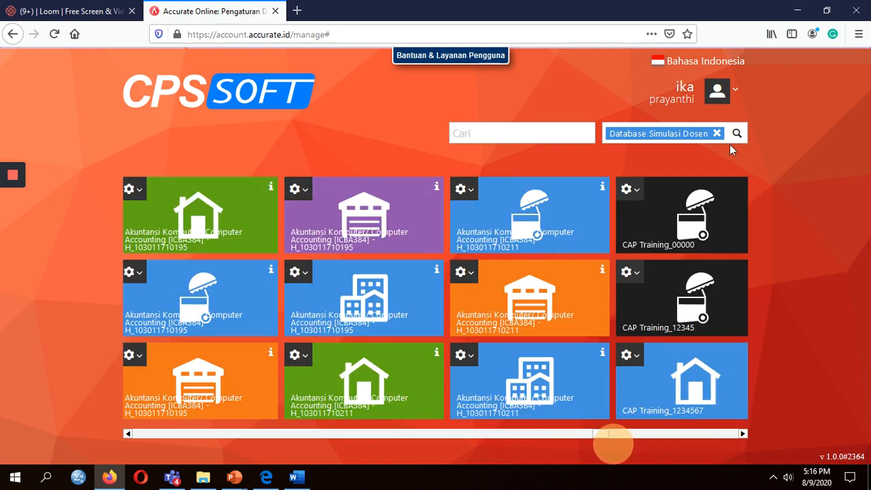
# Filter the database list to the Database Simulasi Dosen class.
pyautogui.click(736, 135)
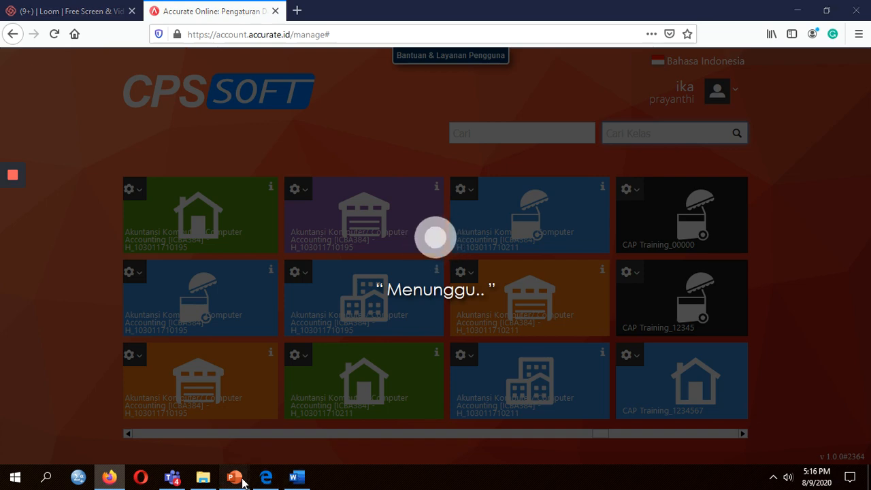
pyautogui.moveTo(242, 483)
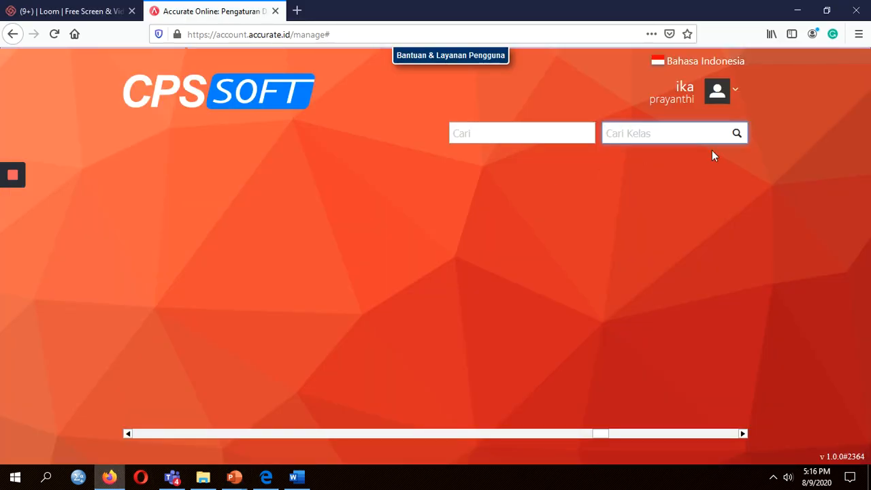
pyautogui.click(738, 134)
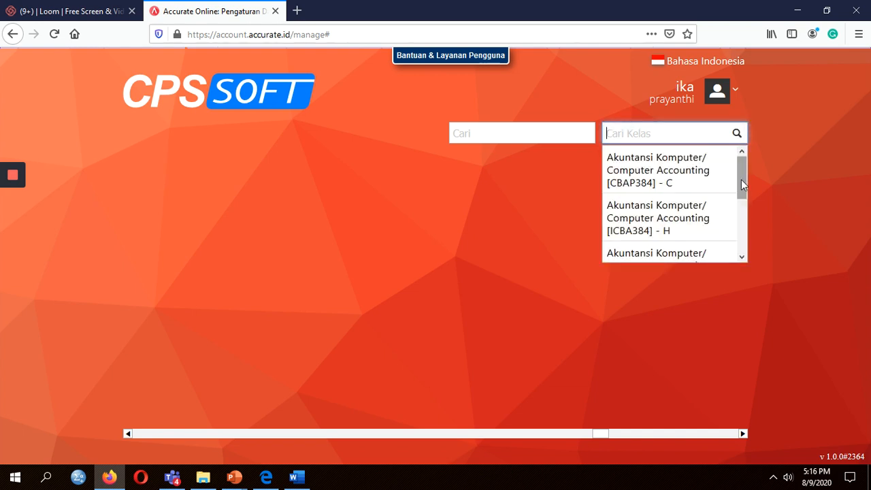
pyautogui.moveTo(741, 179); pyautogui.dragTo(739, 246)
pyautogui.click(724, 236)
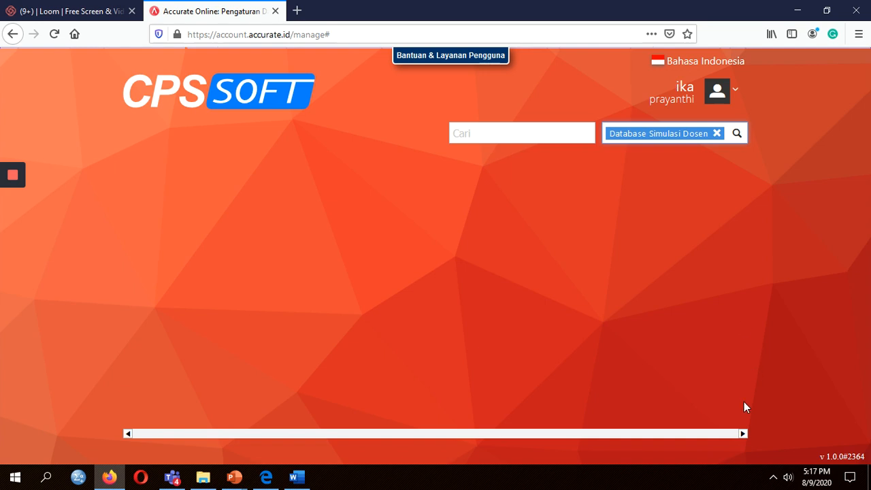
# Scroll sideways through the Database Simulasi Dosen tiles looking for SEM 2 2021.
pyautogui.click(744, 433)
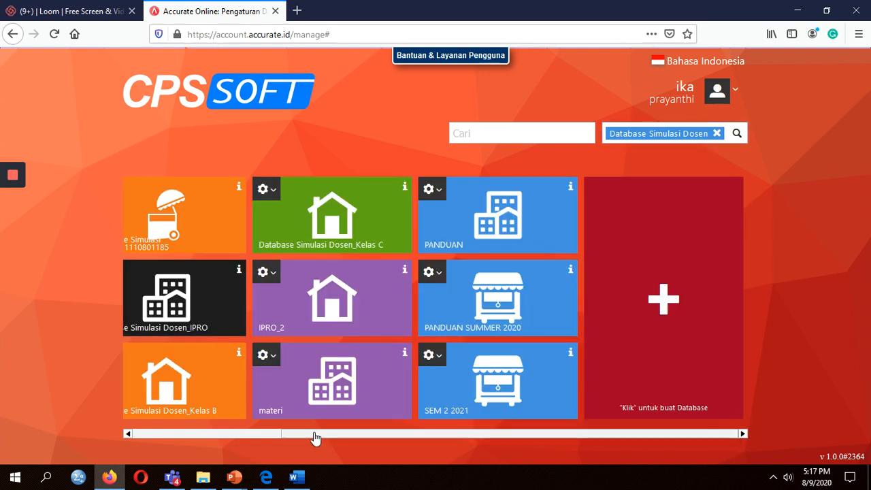
pyautogui.click(267, 434)
pyautogui.moveTo(278, 434)
pyautogui.mouseDown()
pyautogui.moveTo(304, 443)
pyautogui.moveTo(265, 439)
pyautogui.mouseUp()
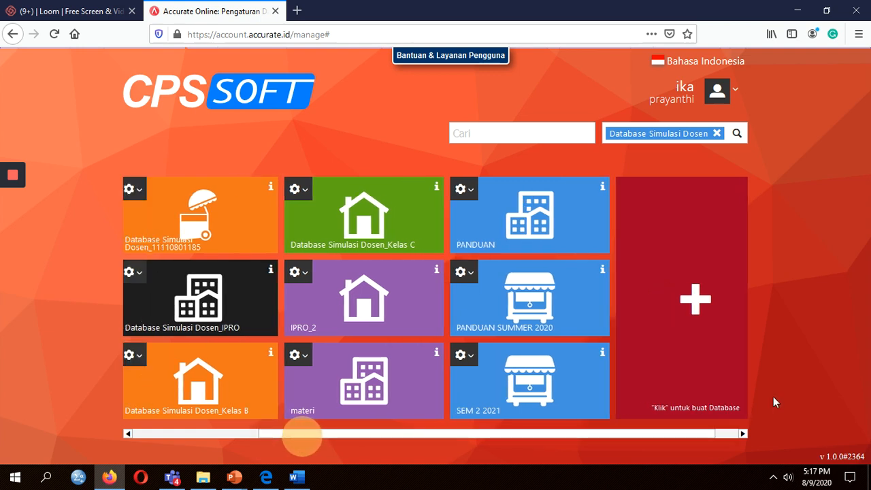
pyautogui.click(722, 436)
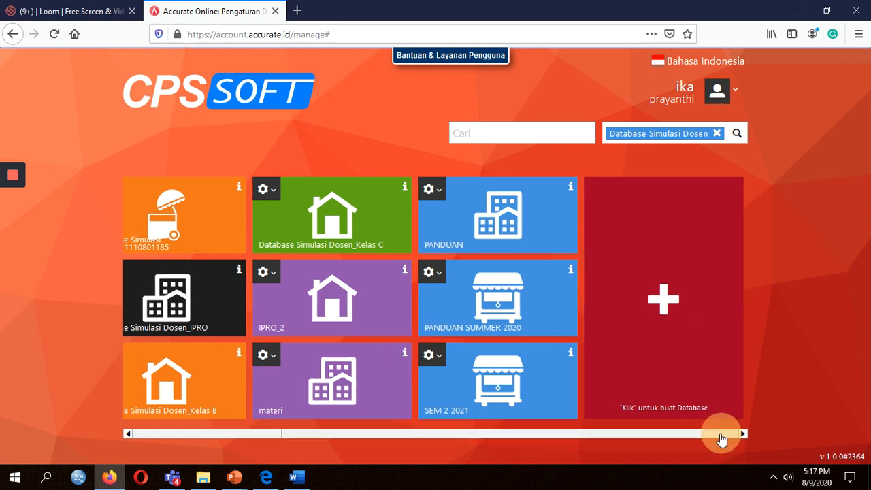
pyautogui.moveTo(721, 436); pyautogui.dragTo(523, 469)
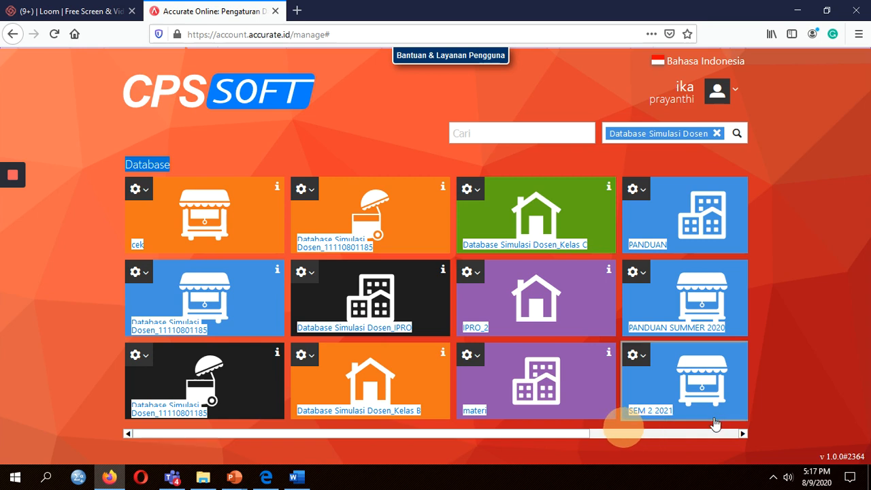
pyautogui.click(569, 442)
pyautogui.moveTo(574, 443); pyautogui.dragTo(406, 442)
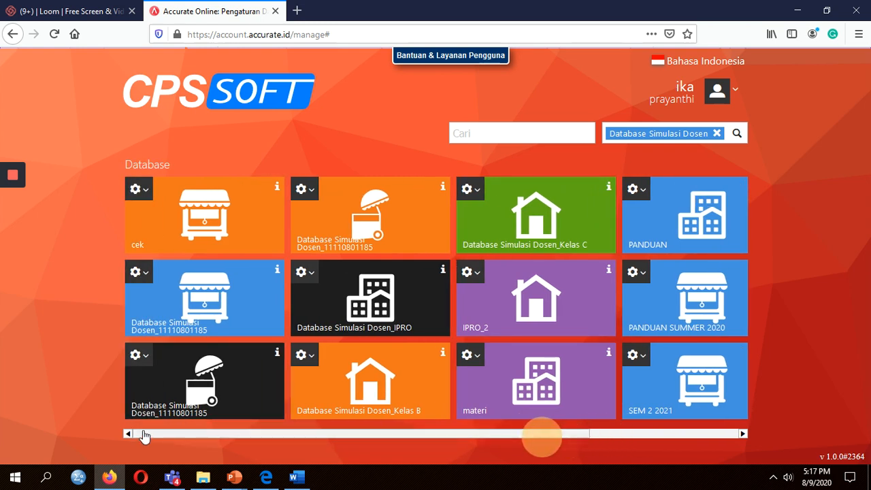
# Page through the remaining tiles and reset the class filter to bring SEM 2 2021 into view.
pyautogui.click(742, 433)
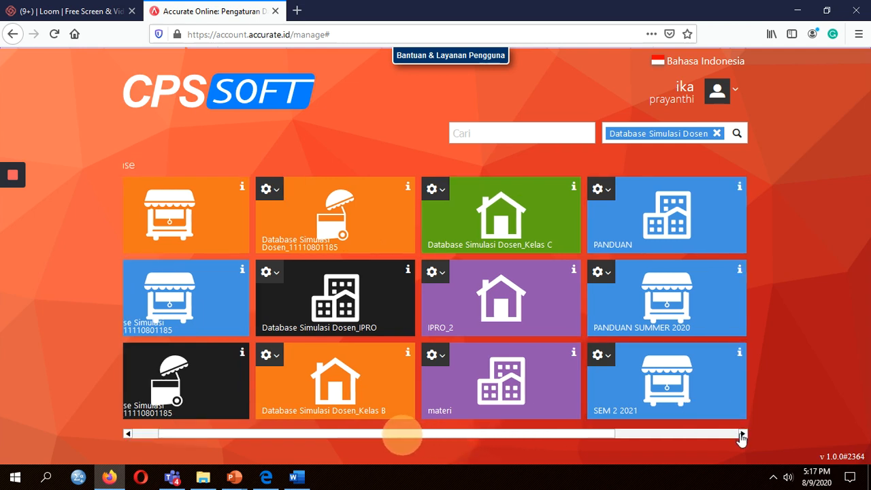
pyautogui.click(742, 434)
pyautogui.click(742, 434)
pyautogui.click(742, 434)
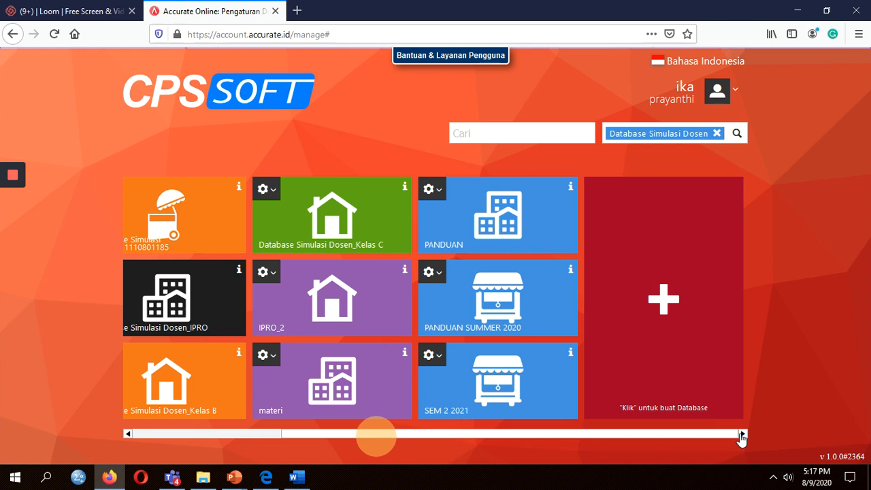
pyautogui.click(720, 135)
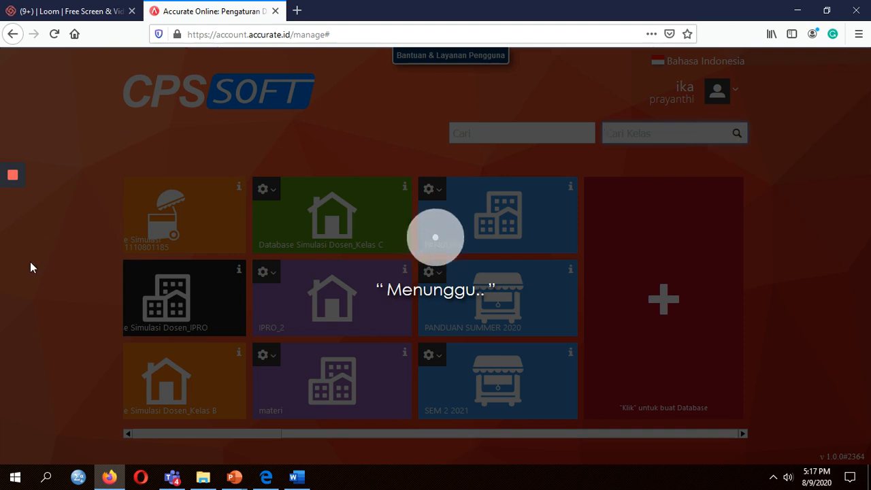
pyautogui.moveTo(13, 195)
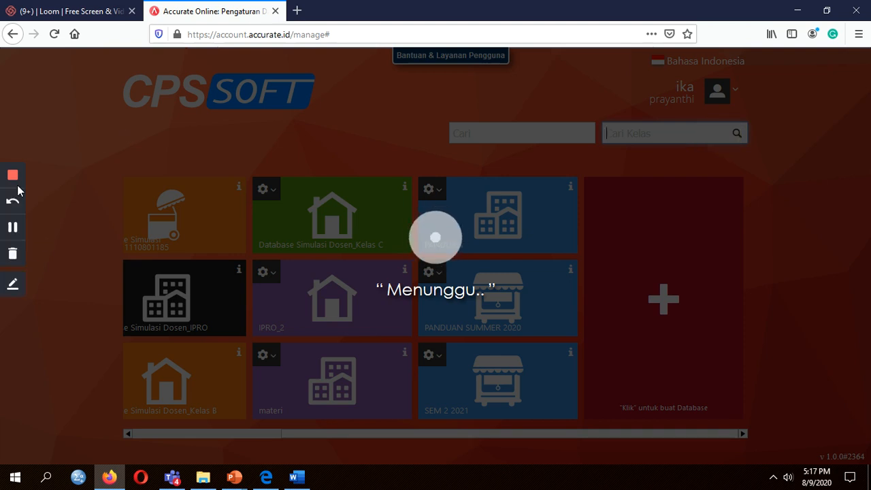
pyautogui.click(14, 228)
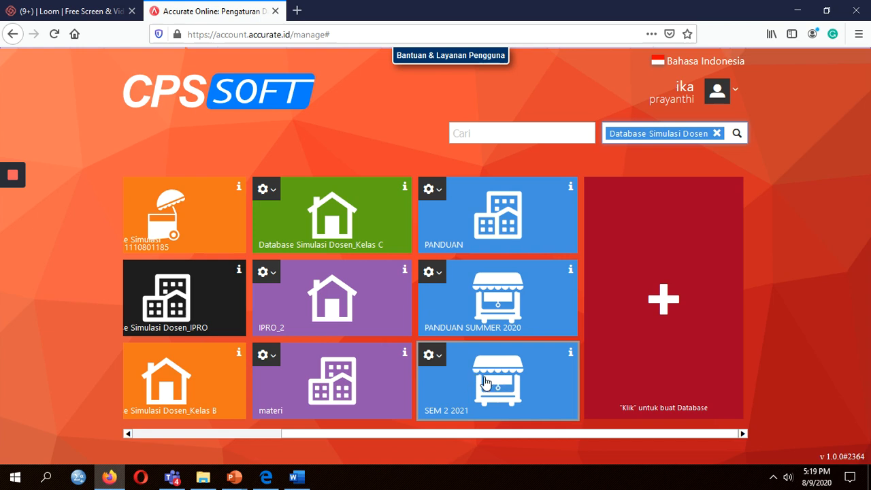
# Open the SEM 2 2021 database, then bring the PowerPoint reference slide show forward.
pyautogui.click(499, 385)
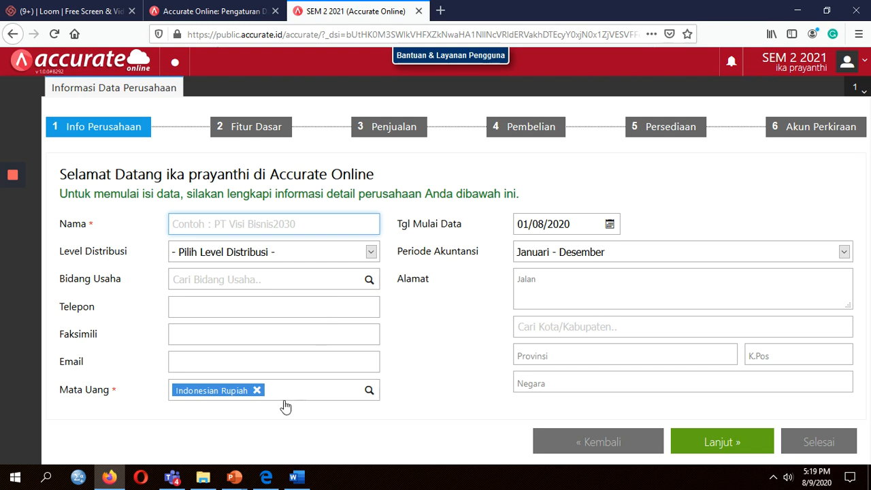
pyautogui.click(245, 482)
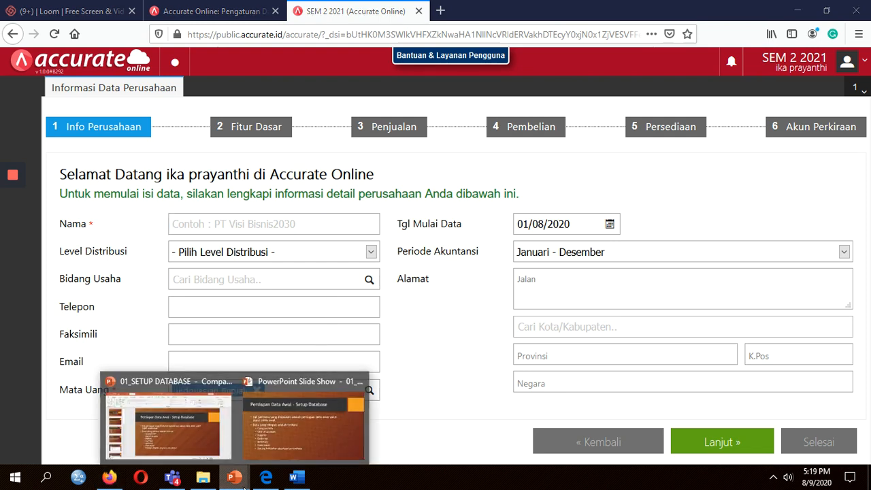
pyautogui.click(259, 454)
# Flip between the Setup Database overview and the 1. Company Info slides.
pyautogui.click(276, 348)
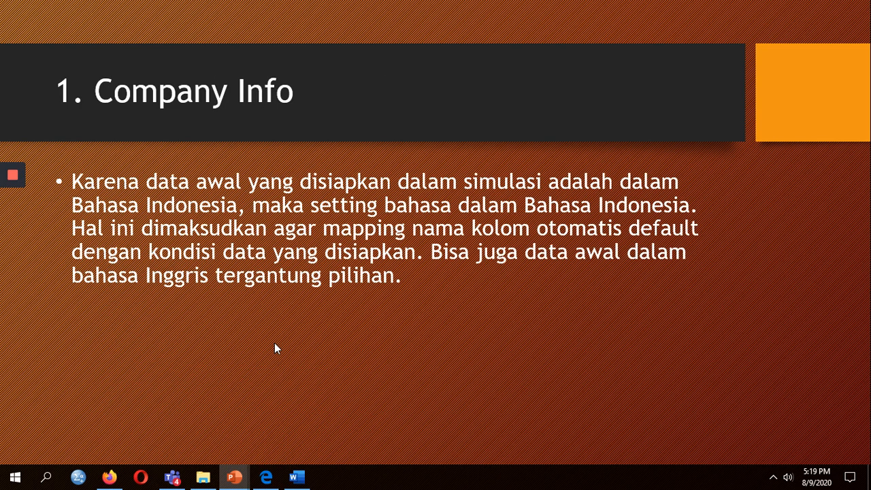
pyautogui.press('Left')
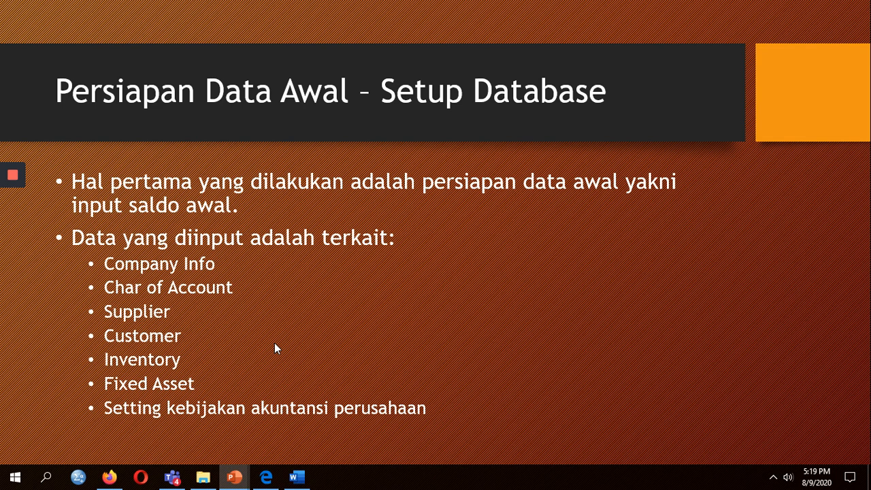
pyautogui.press('Right')
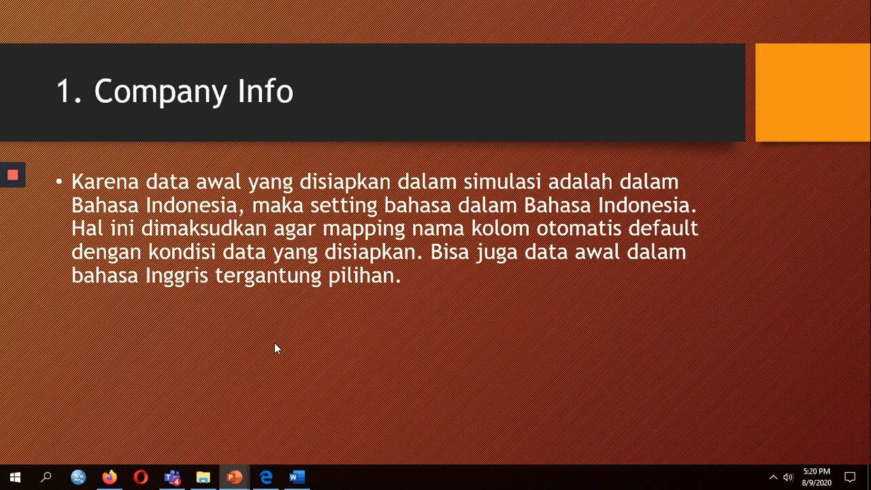
# Return to Firefox and the SEM 2 2021 company form tab.
pyautogui.hotkey('alt', 'Tab')
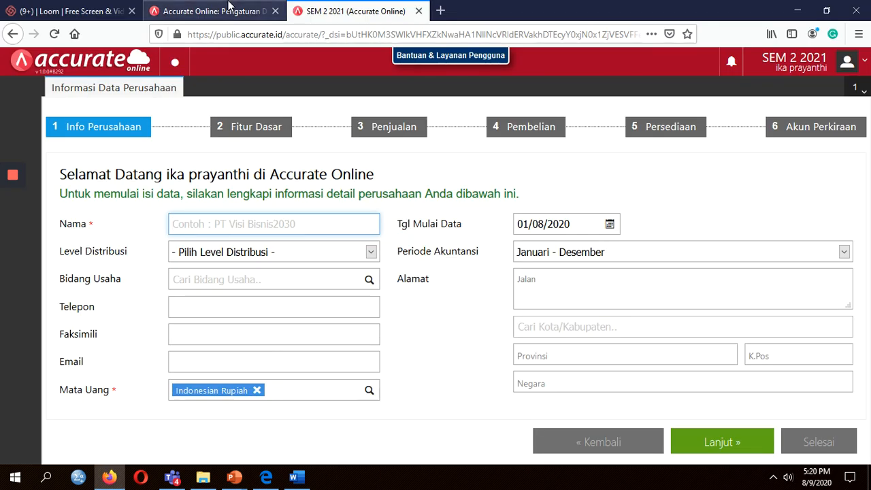
pyautogui.click(229, 6)
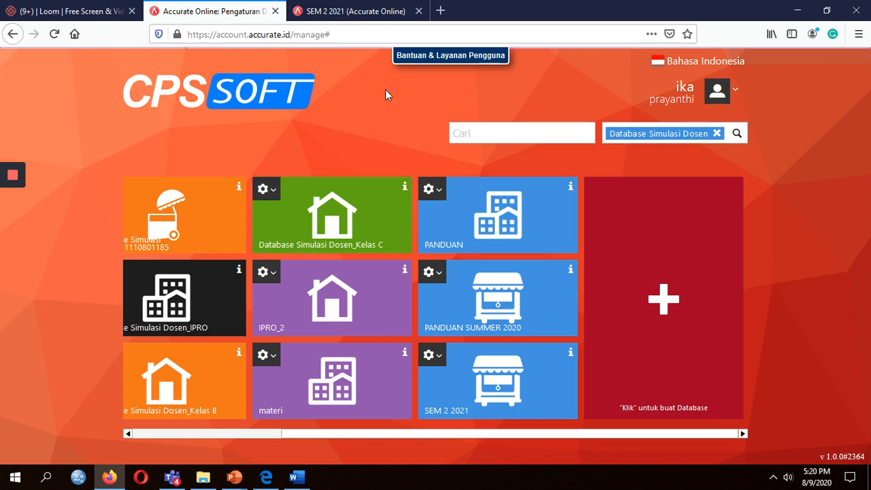
pyautogui.click(354, 11)
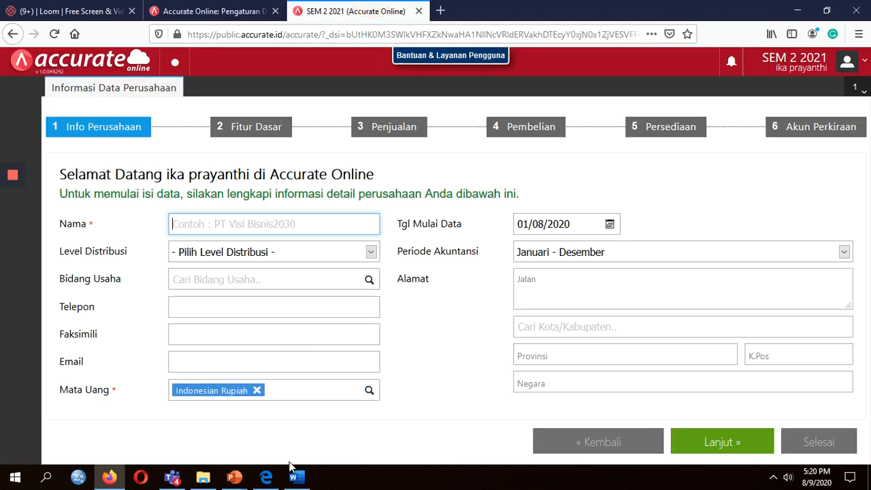
# Reveal the sample company info screenshot on the reference slide.
pyautogui.click(235, 477)
pyautogui.click(318, 436)
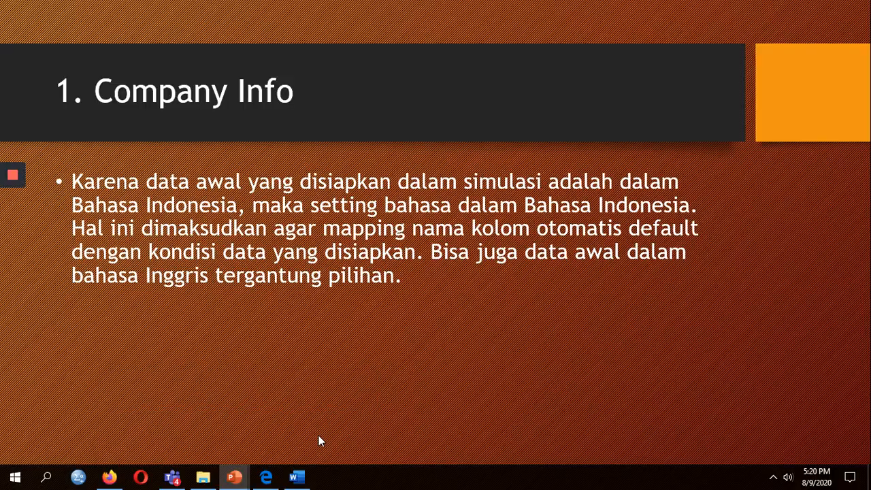
pyautogui.click(319, 436)
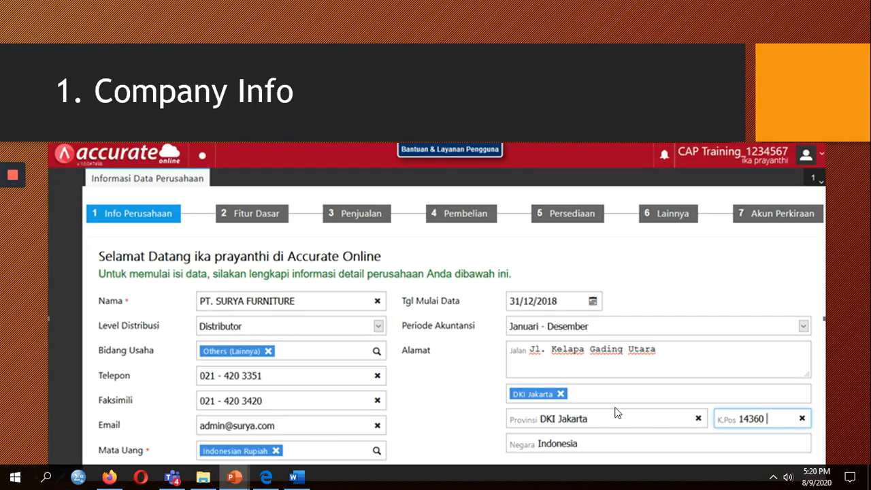
pyautogui.press('Escape')
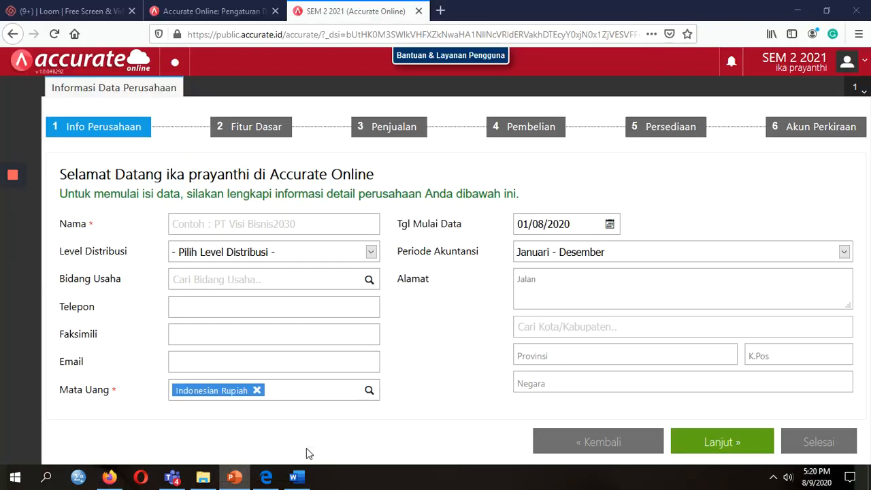
pyautogui.click(234, 477)
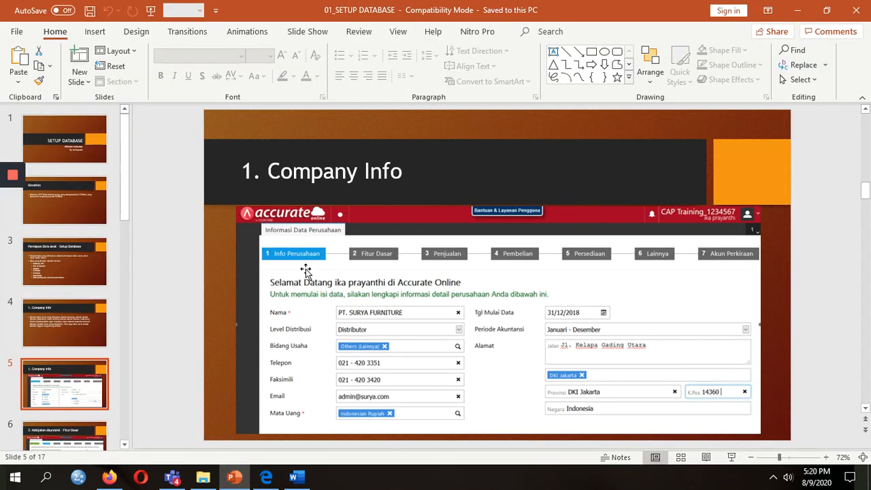
pyautogui.hotkey('alt', 'Tab')
# Enter PT. SURYA FURNITURE as the company name.
pyautogui.write('p')
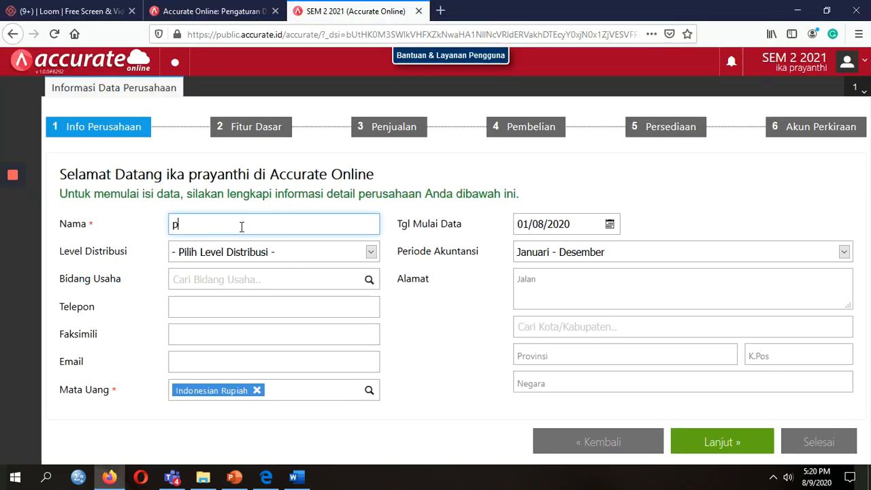
pyautogui.press('BackSpace')
pyautogui.press('BackSpace')
pyautogui.hotkey('alt', 'Tab')
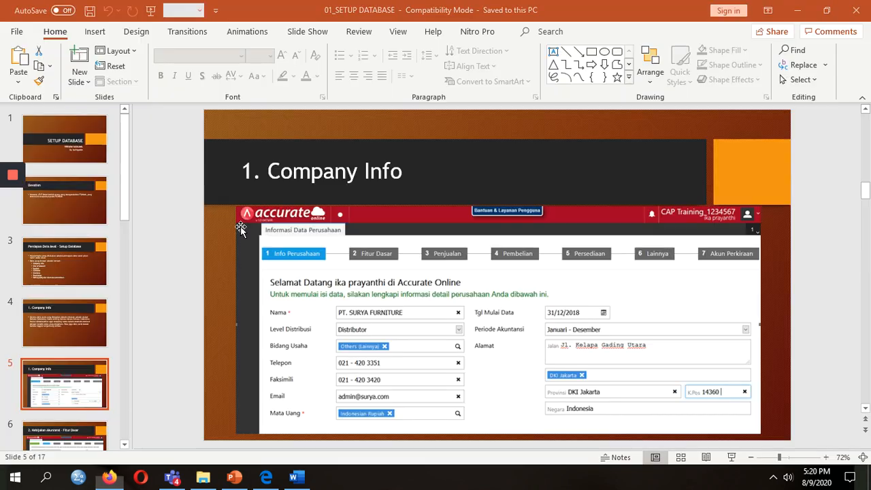
pyautogui.hotkey('alt', 'Tab')
pyautogui.write('PT')
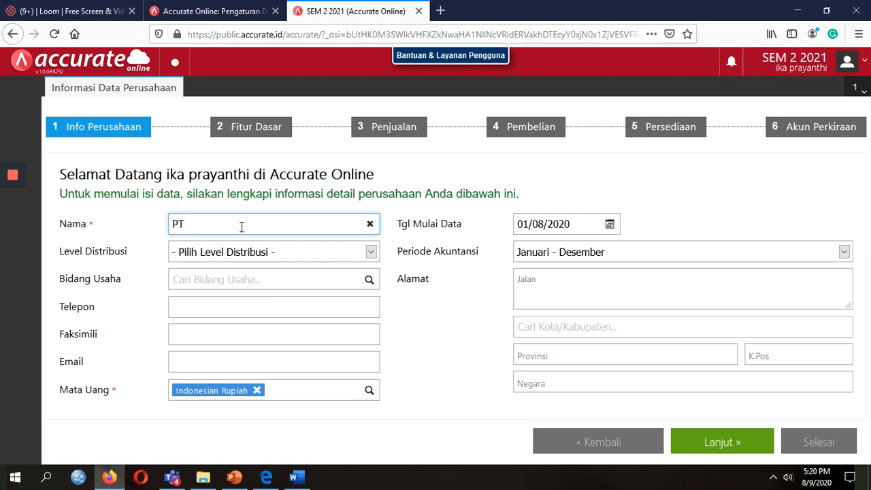
pyautogui.write('.')
pyautogui.hotkey('alt', 'Tab')
pyautogui.hotkey('alt', 'Tab')
pyautogui.write('SU')
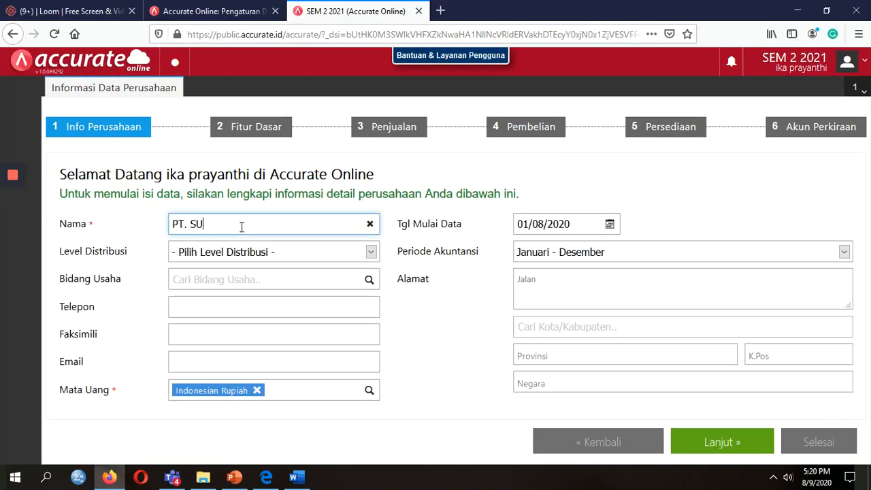
pyautogui.write('RYA FURNITU')
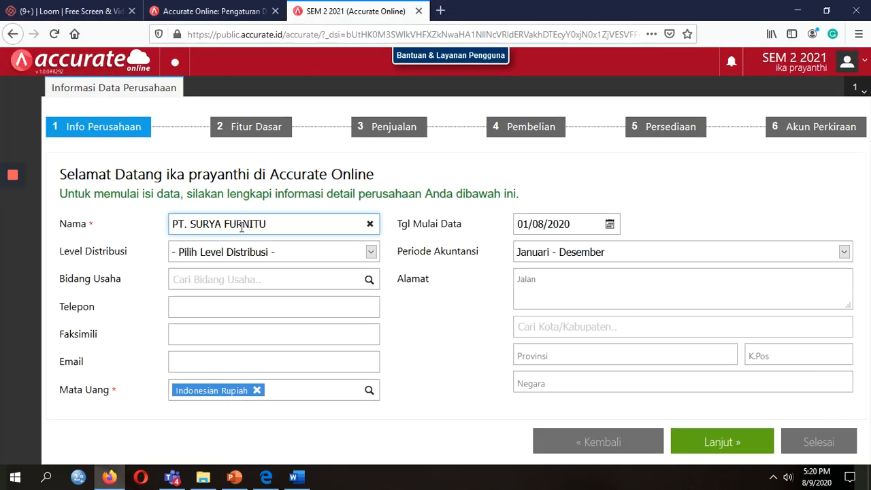
pyautogui.write('RE')
pyautogui.hotkey('alt', 'Tab')
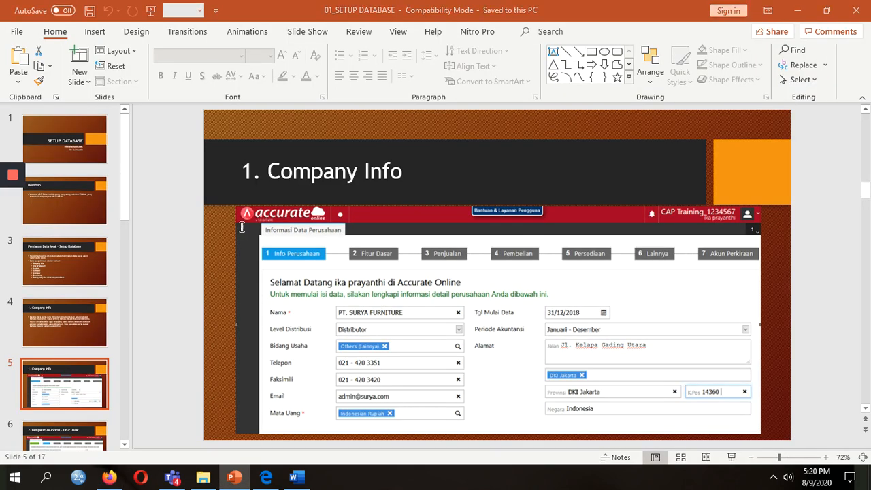
pyautogui.hotkey('alt', 'Tab')
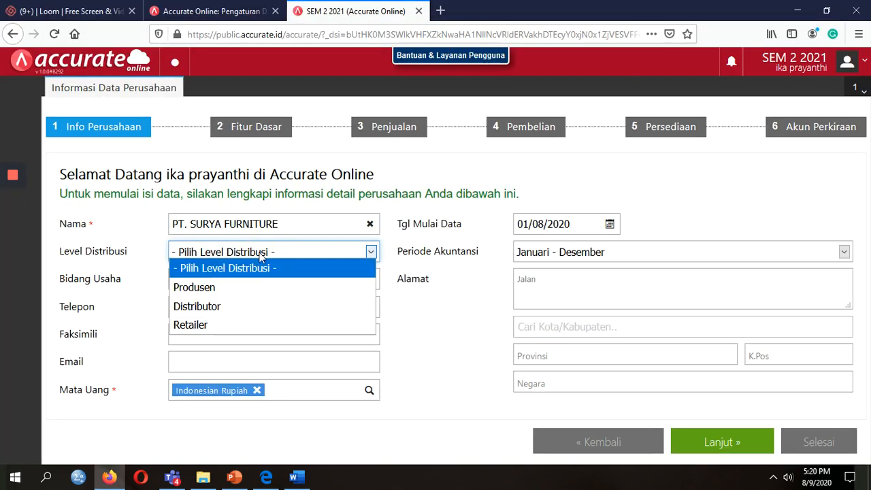
# Set distribution level to Distributor and business field to Others (Lainnya).
pyautogui.click(248, 306)
pyautogui.hotkey('alt', 'Tab')
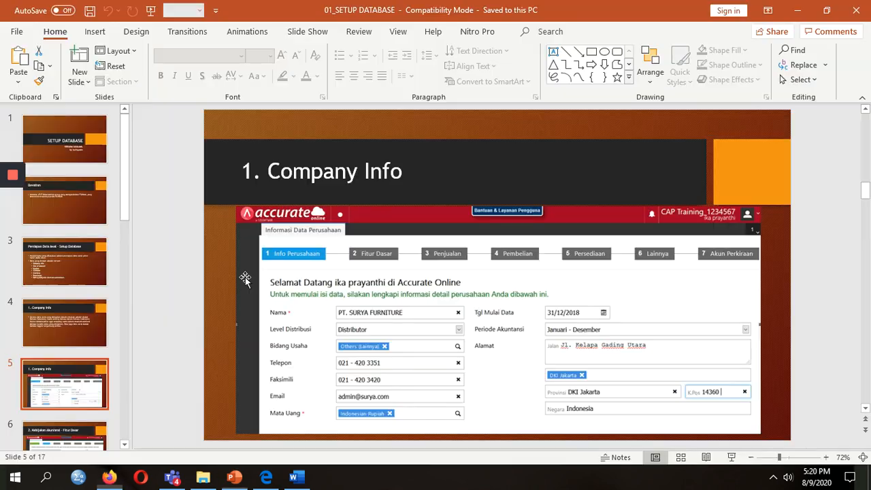
pyautogui.hotkey('alt', 'Tab')
pyautogui.click(247, 277)
pyautogui.write('OTHERS')
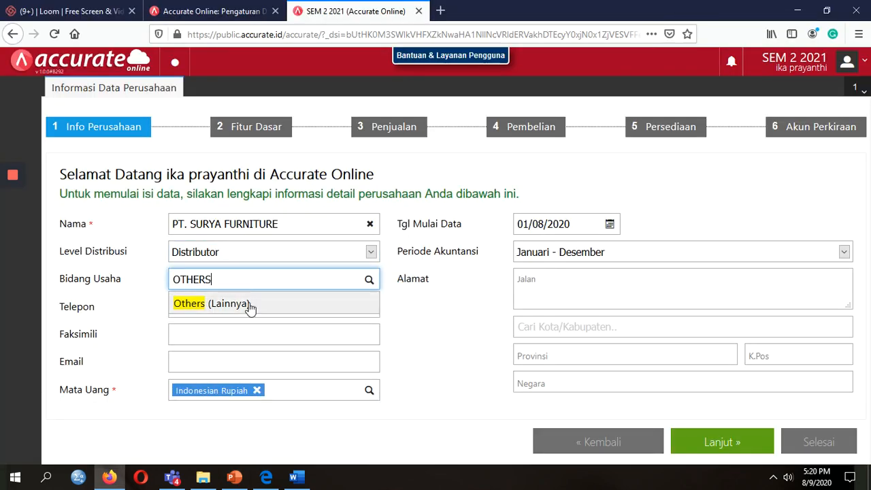
pyautogui.click(250, 309)
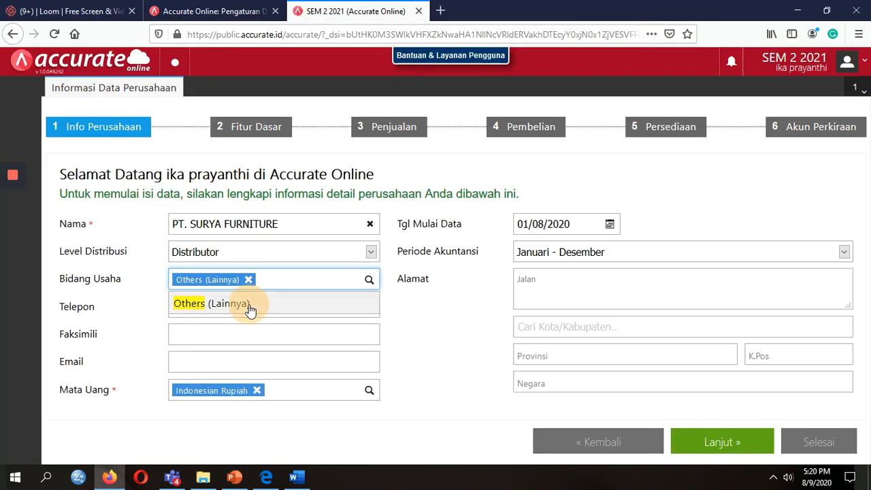
# Enter the company phone number shown on the reference slide.
pyautogui.click(240, 306)
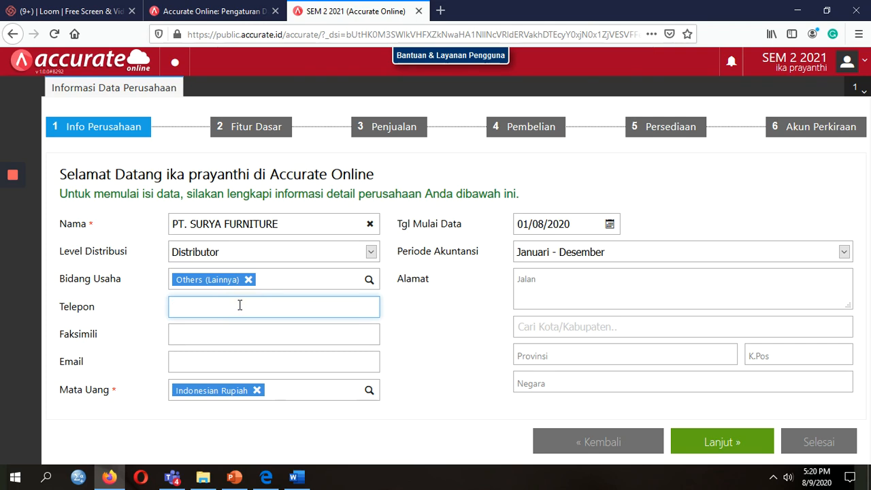
pyautogui.hotkey('alt', 'Tab')
pyautogui.hotkey('alt', 'Tab')
pyautogui.hotkey('alt', 'Tab')
pyautogui.hotkey('alt', 'Tab')
pyautogui.hotkey('alt', 'Tab')
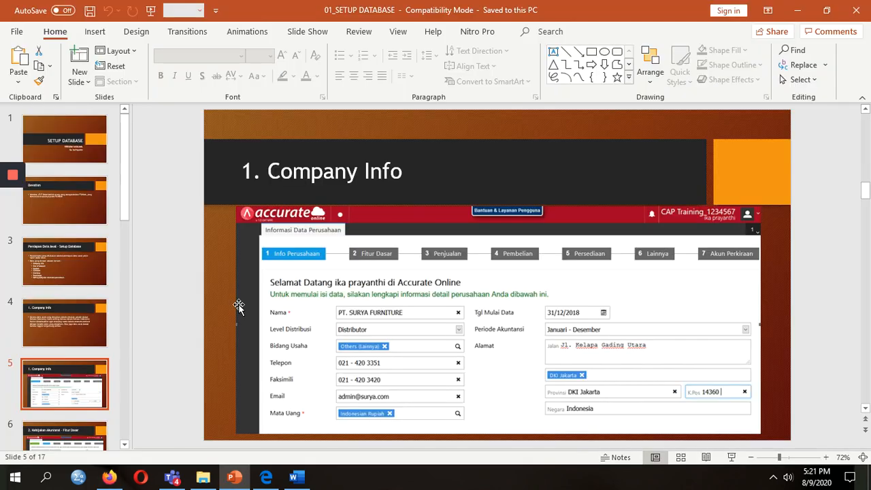
pyautogui.hotkey('alt', 'Tab')
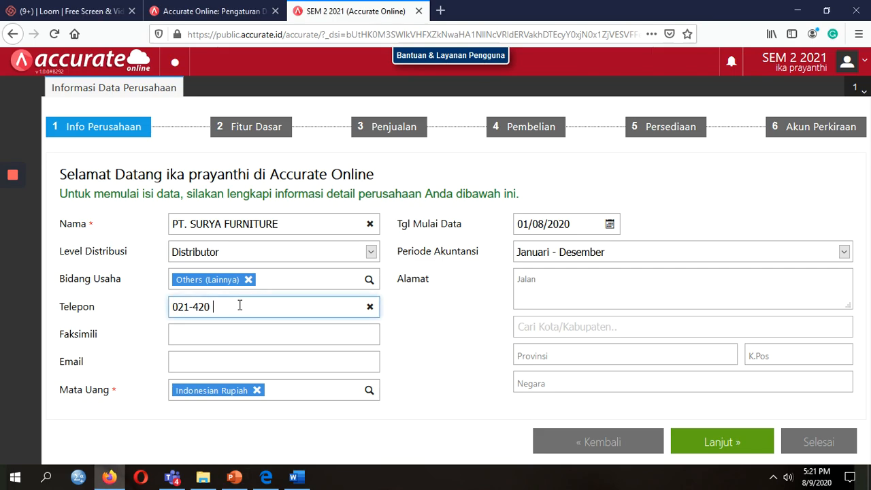
pyautogui.hotkey('alt', 'Tab')
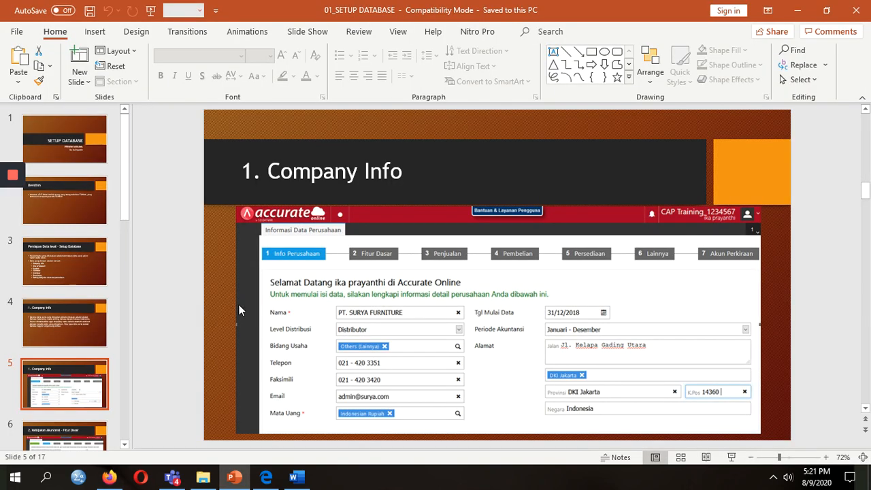
pyautogui.hotkey('alt', 'Tab')
# Fill in the fax number by reusing the phone number and changing its ending.
pyautogui.click(124, 295)
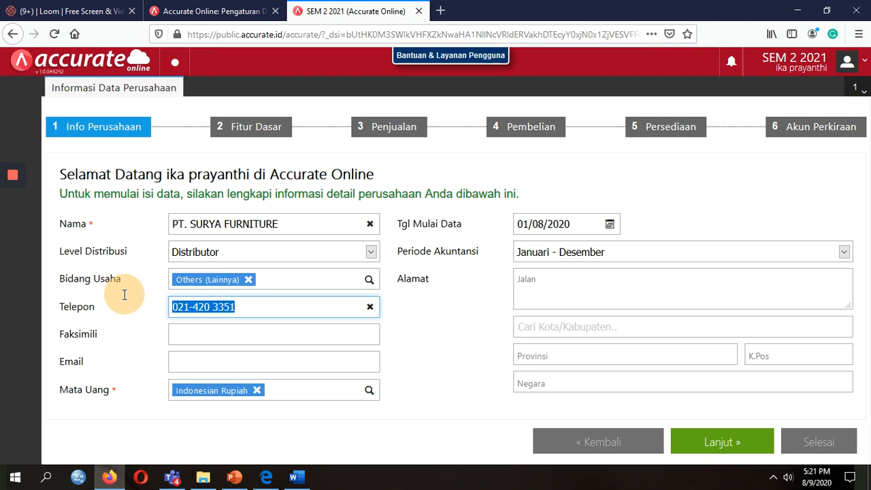
pyautogui.click(177, 335)
pyautogui.hotkey('ctrl', 'v')
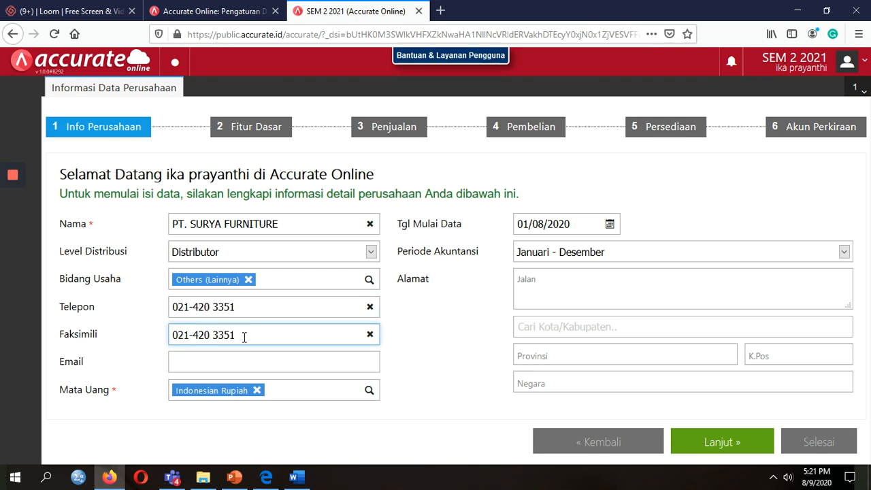
pyautogui.press('BackSpace')
pyautogui.press('BackSpace')
pyautogui.press('BackSpace')
pyautogui.press('BackSpace')
pyautogui.hotkey('alt', 'Tab')
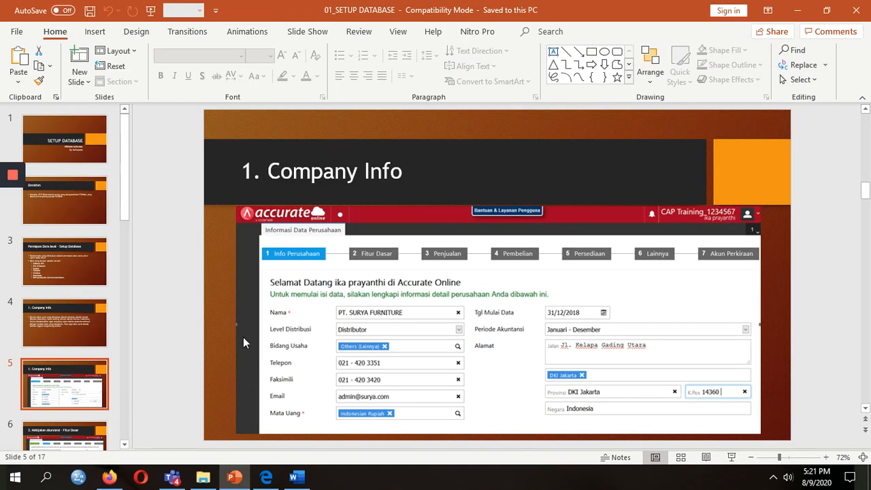
pyautogui.hotkey('alt', 'Tab')
pyautogui.write('3420')
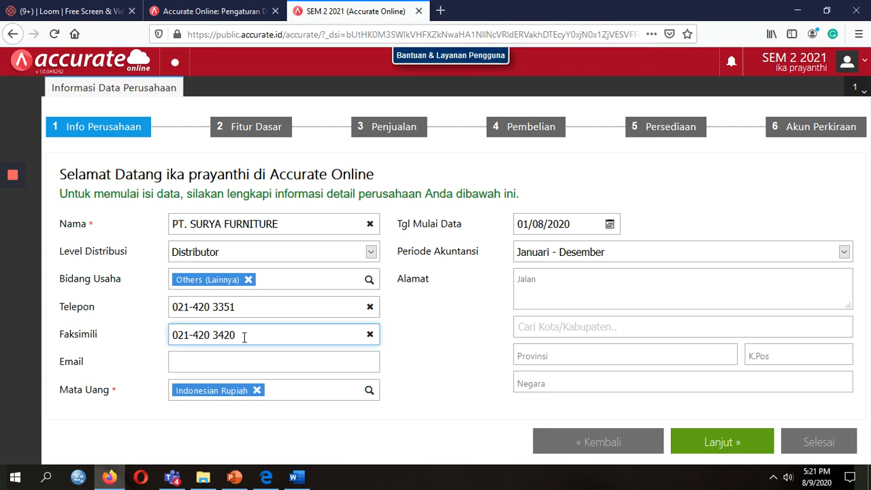
# Enter the company e-mail address and check the form against the reference slide.
pyautogui.press('Tab')
pyautogui.hotkey('alt', 'Tab')
pyautogui.hotkey('alt', 'Tab')
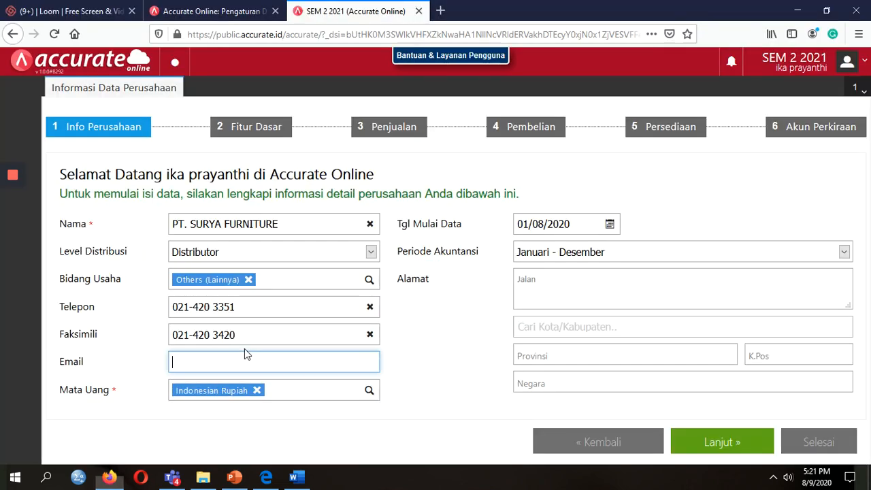
pyautogui.hotkey('alt', 'Tab')
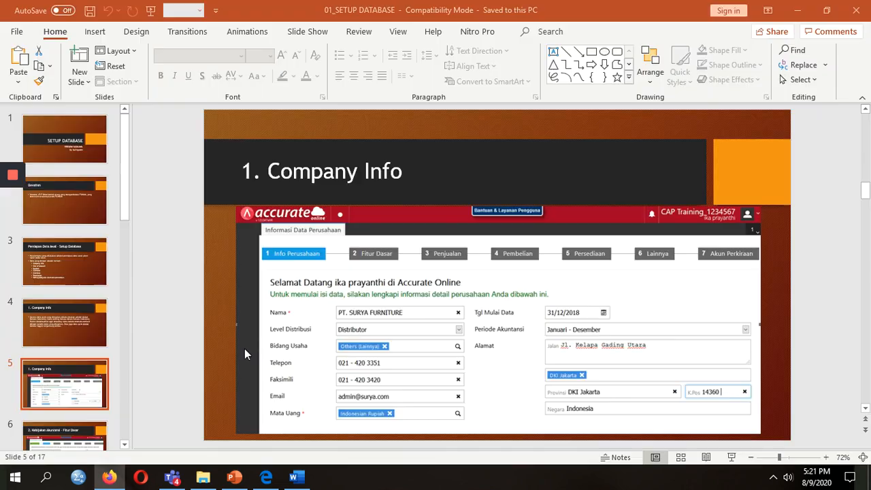
pyautogui.hotkey('alt', 'Tab')
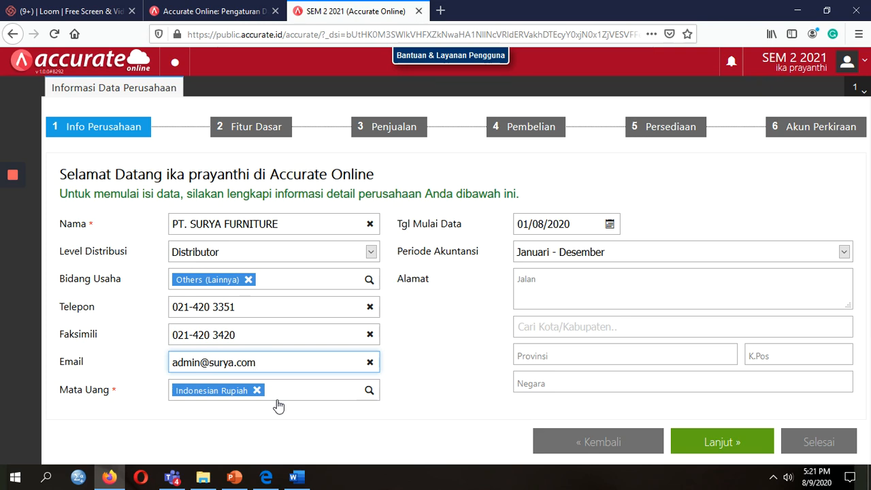
pyautogui.hotkey('alt', 'Tab')
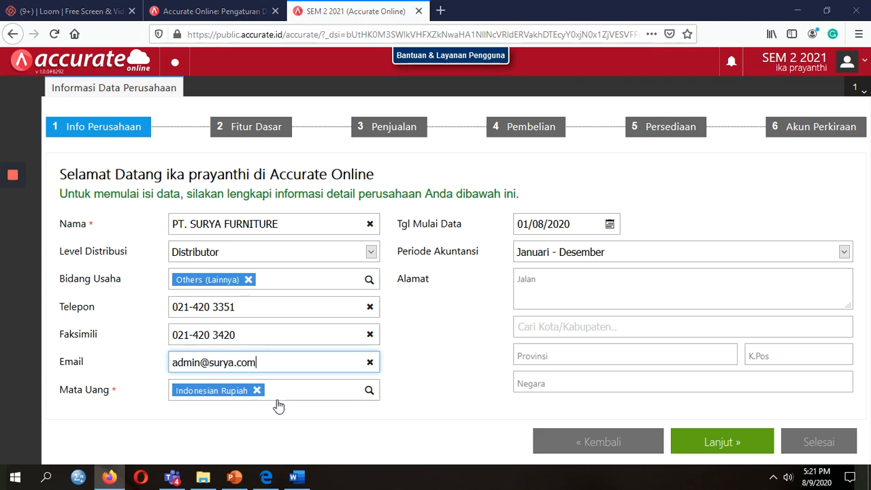
pyautogui.hotkey('alt', 'Tab')
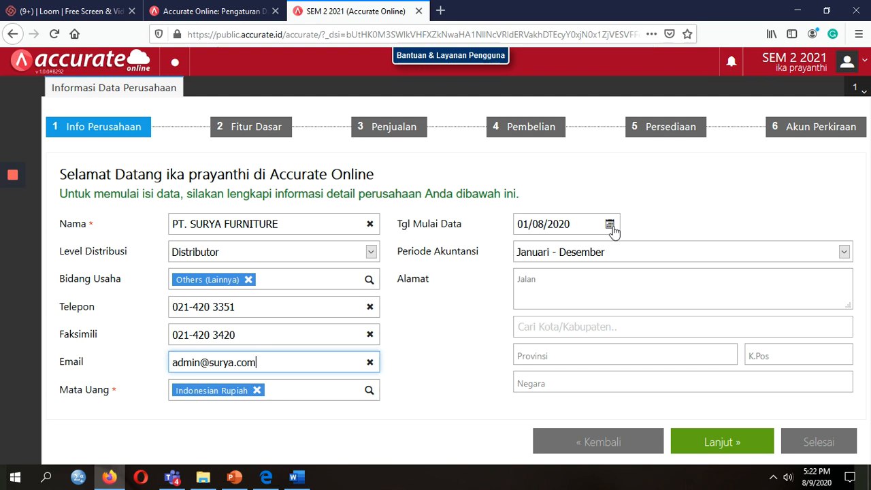
# Set Tgl Mulai Data to 31/12/2018 and compare it with the reference slide.
pyautogui.click(580, 219)
pyautogui.write('3101')
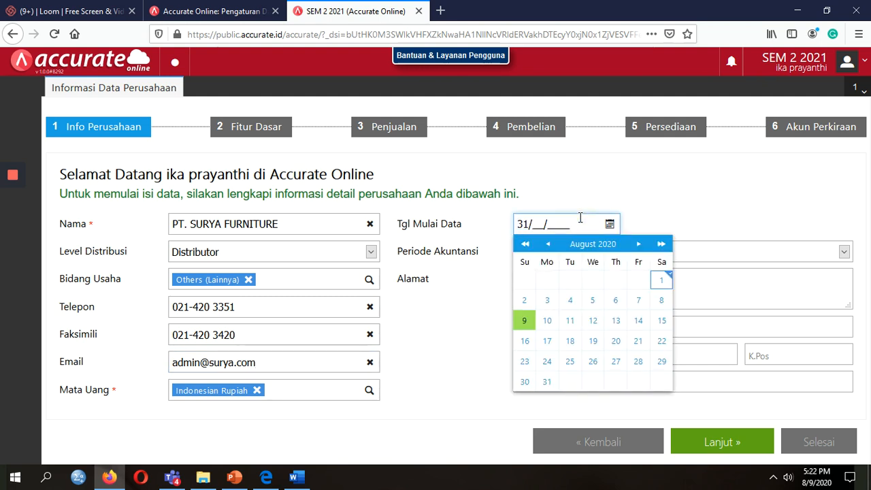
pyautogui.press('BackSpace')
pyautogui.press('BackSpace')
pyautogui.write('12/2018')
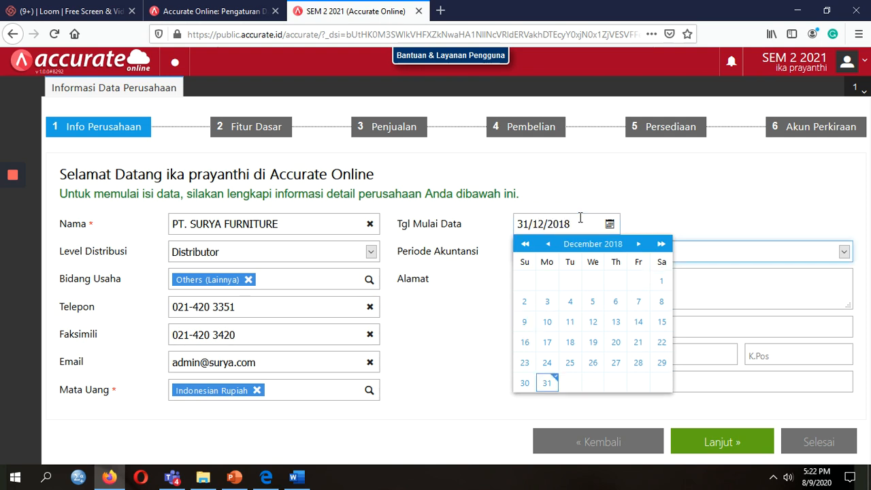
pyautogui.click(552, 383)
pyautogui.hotkey('alt', 'Tab')
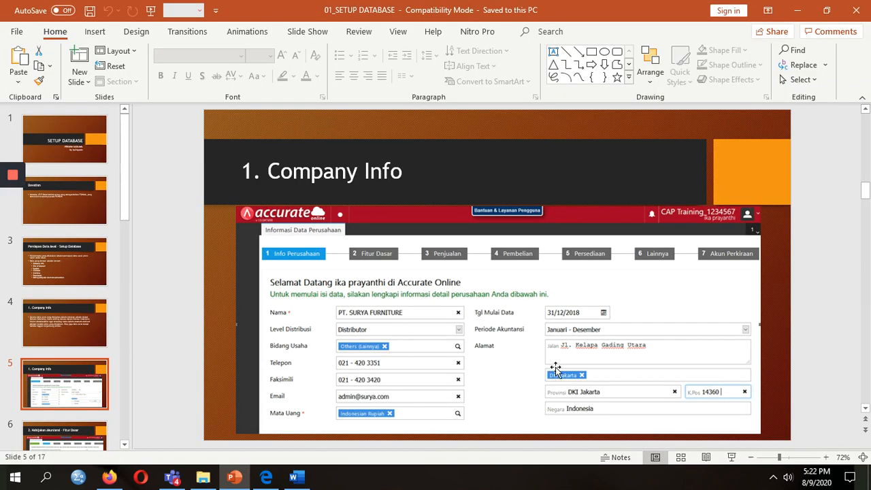
pyautogui.hotkey('alt', 'Tab')
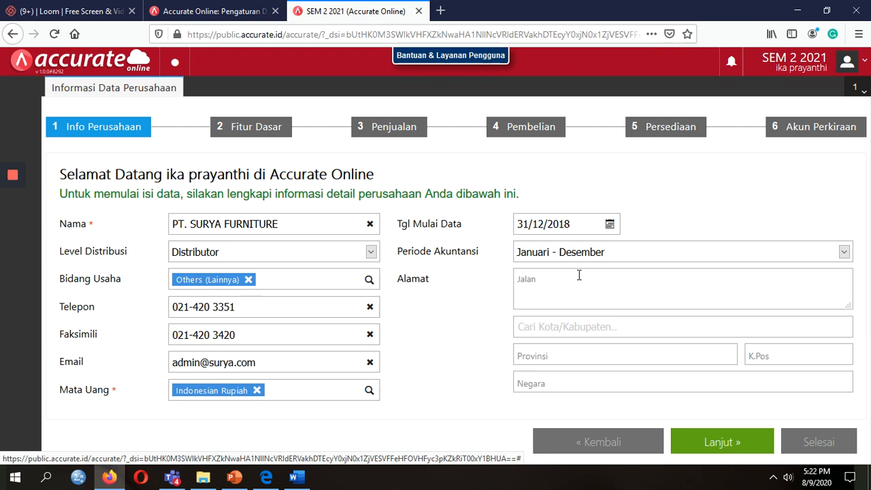
# Enter the company street address and choose DKI Jakarta as the city.
pyautogui.click(578, 275)
pyautogui.hotkey('alt', 'Tab')
pyautogui.hotkey('alt', 'Tab')
pyautogui.write('J')
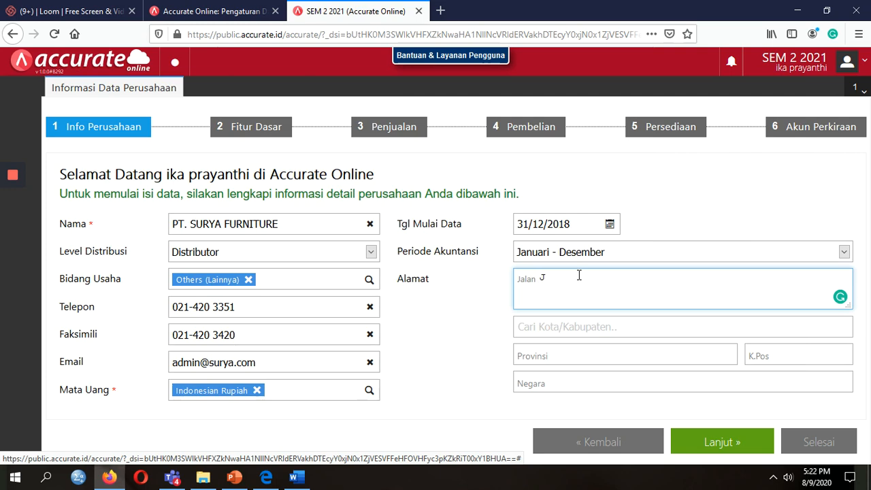
pyautogui.write('l.')
pyautogui.hotkey('alt', 'Tab')
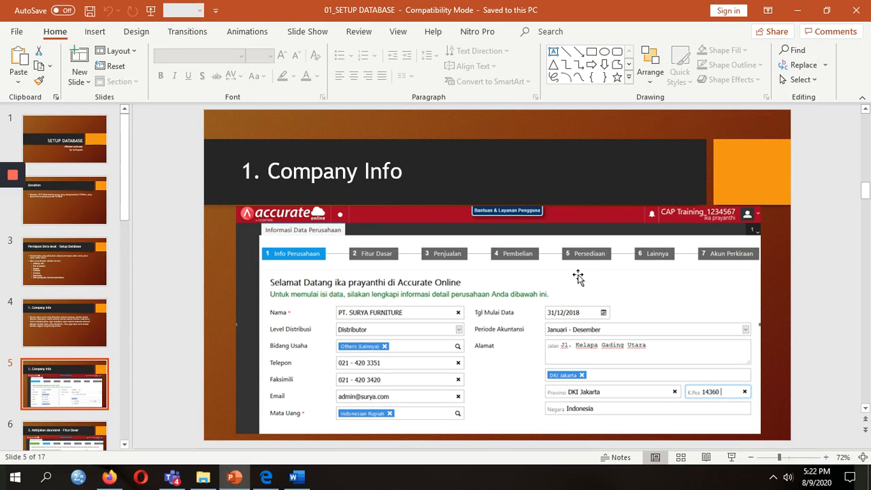
pyautogui.hotkey('alt', 'Tab')
pyautogui.write('Kelapa Gading')
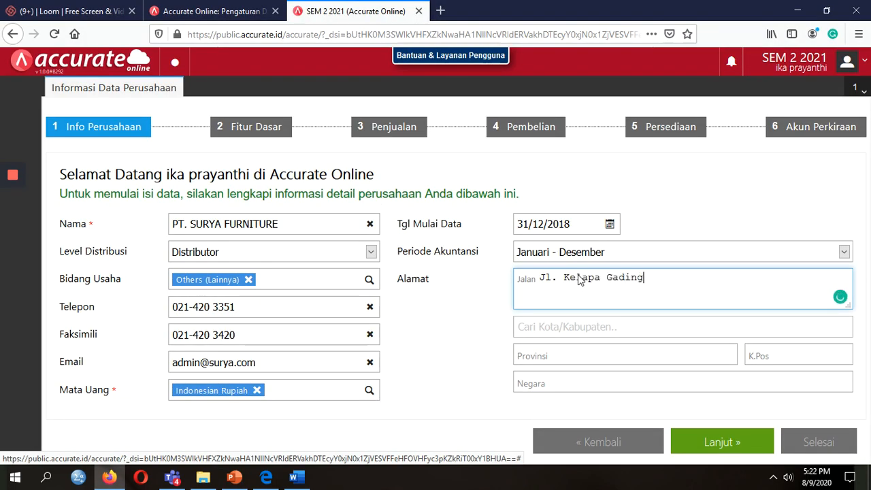
pyautogui.hotkey('alt', 'Tab')
pyautogui.hotkey('alt', 'Tab')
pyautogui.write('Utara')
pyautogui.click(565, 327)
pyautogui.hotkey('alt', 'Tab')
pyautogui.hotkey('alt', 'Tab')
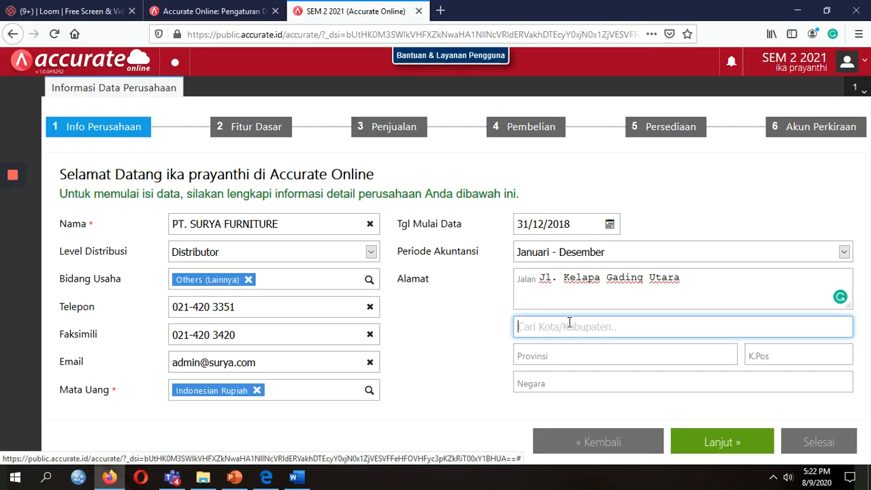
pyautogui.write('DK')
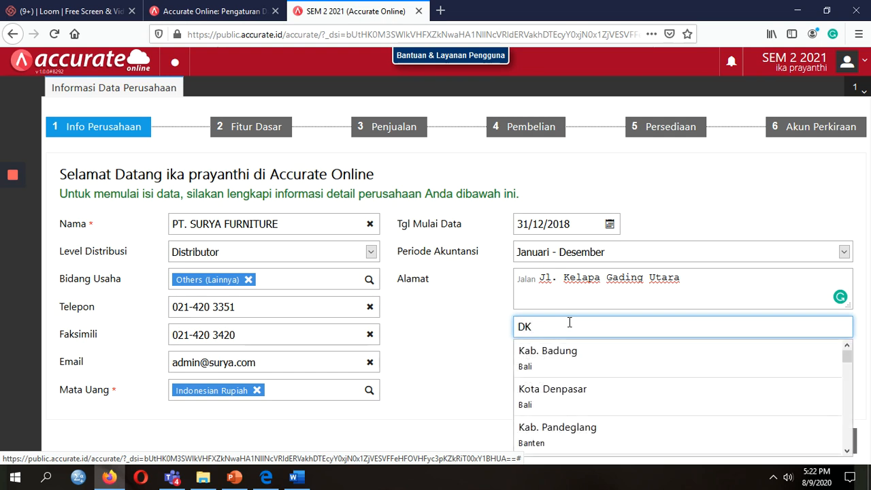
pyautogui.write('I')
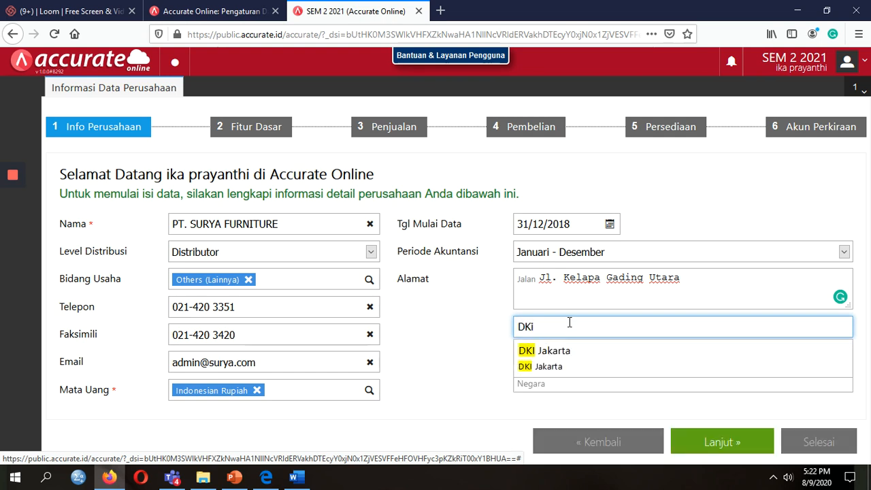
pyautogui.click(569, 352)
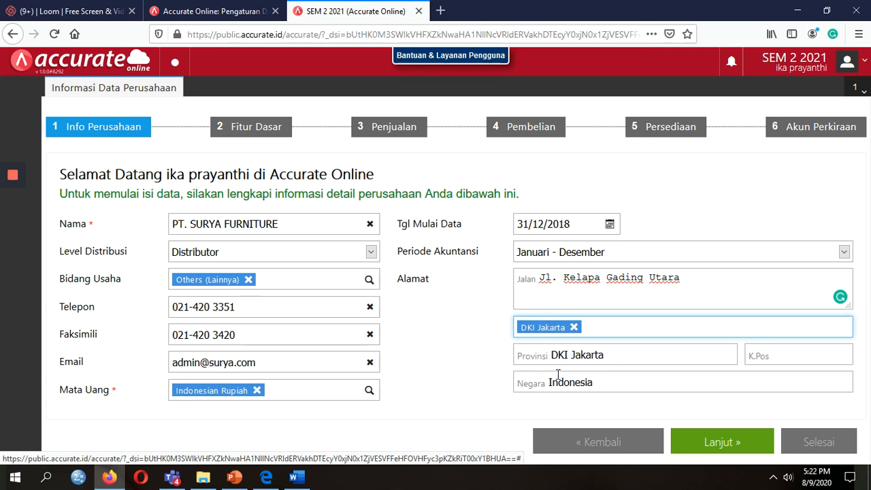
# Fill in the postal code and compare the form with the Company Info slide.
pyautogui.click(785, 353)
pyautogui.hotkey('alt', 'Tab')
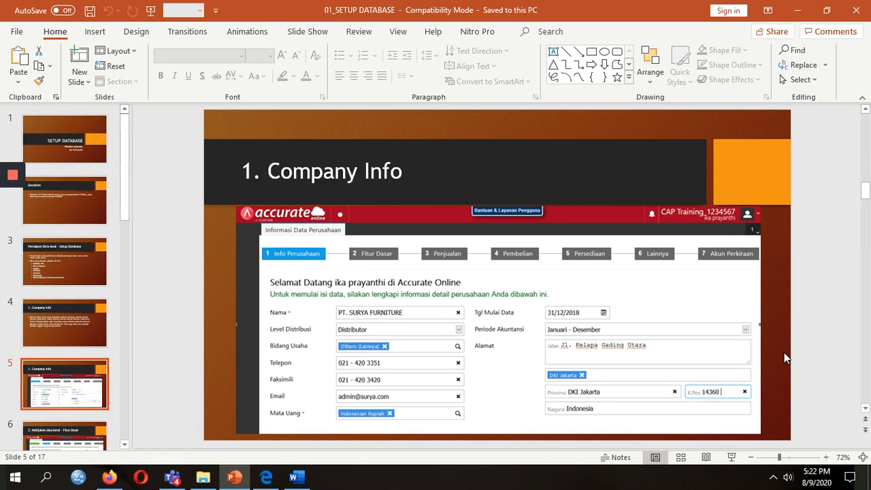
pyautogui.hotkey('alt', 'Tab')
pyautogui.write('14360')
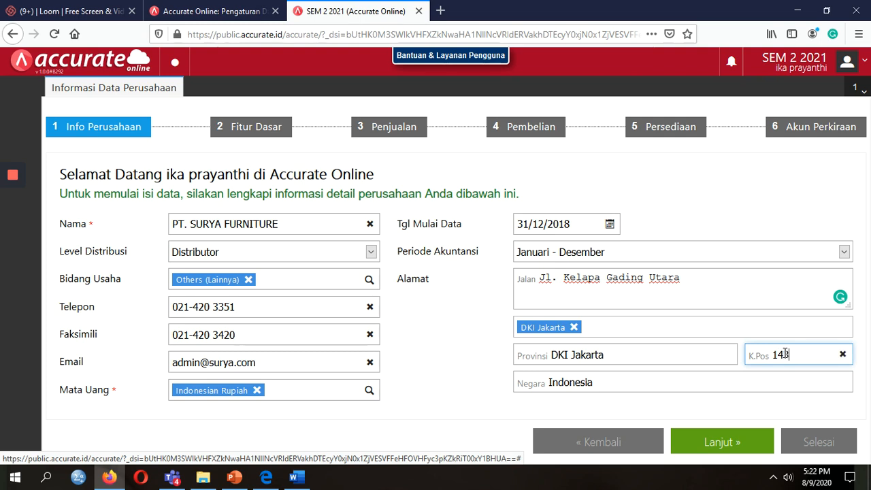
pyautogui.click(474, 367)
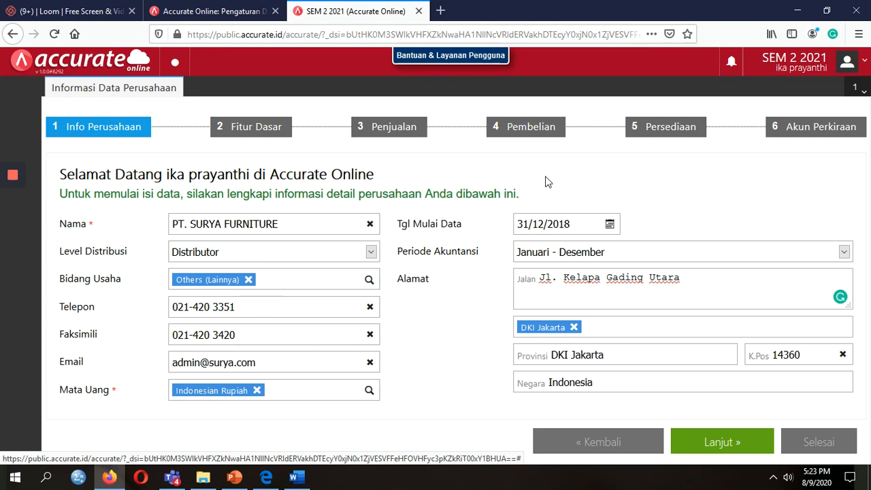
pyautogui.hotkey('alt', 'Tab')
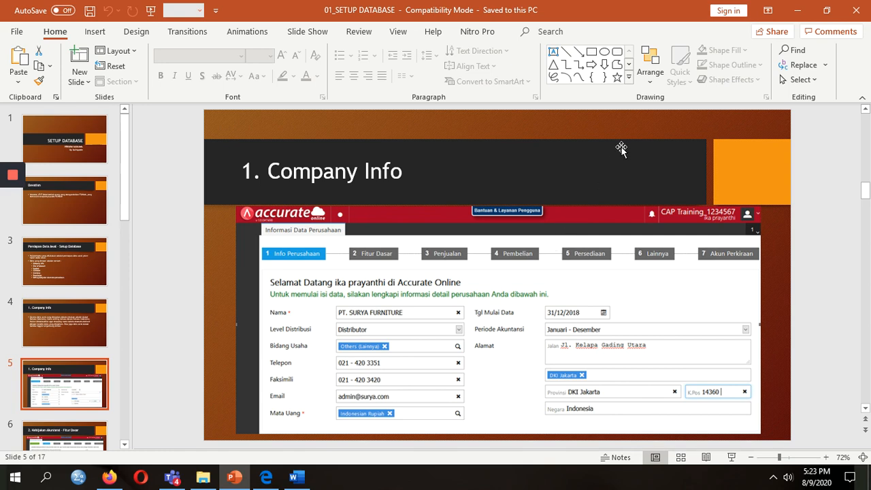
pyautogui.hotkey('alt', 'Tab')
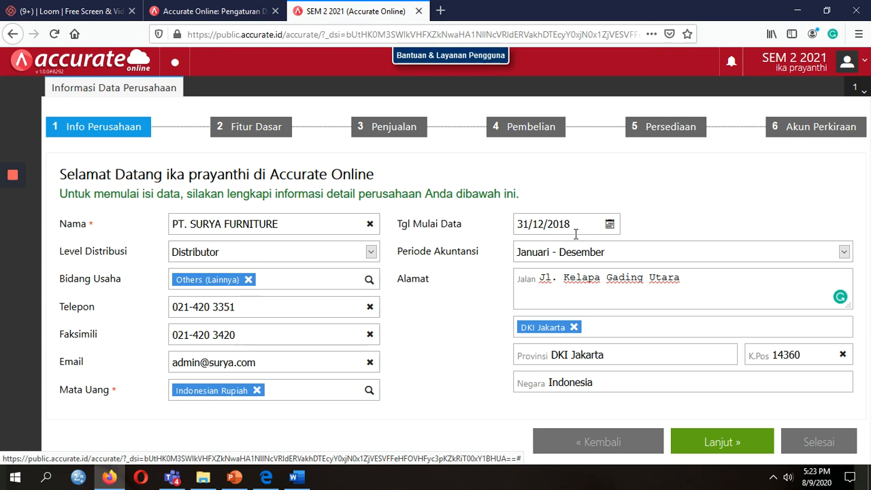
# Advance the wizard to Fitur Dasar and display its reference slide.
pyautogui.click(726, 443)
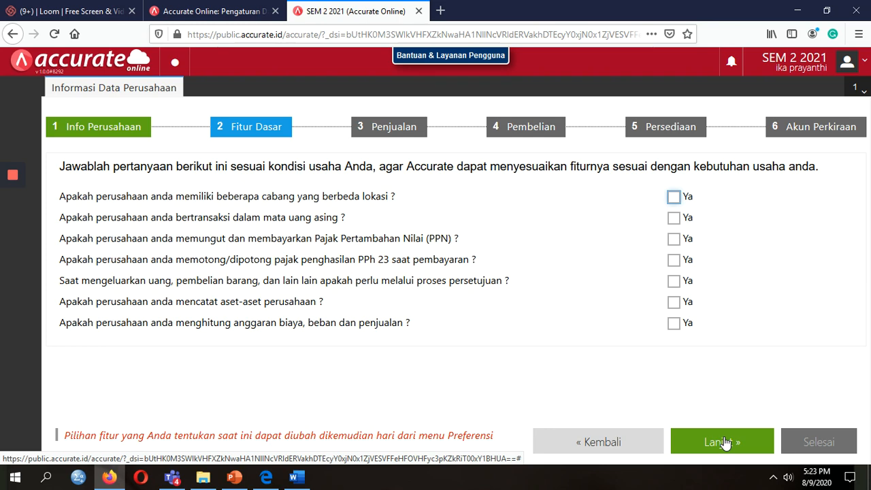
pyautogui.hotkey('alt', 'Tab')
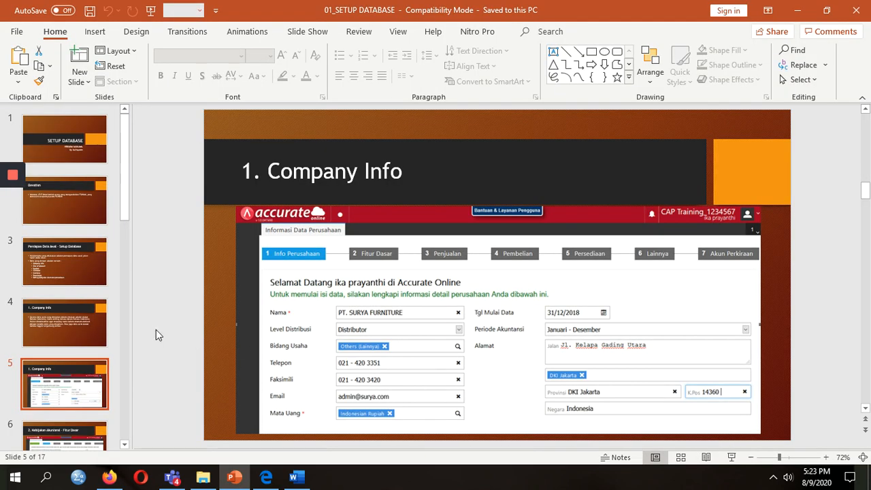
pyautogui.click(81, 381)
pyautogui.press('Down')
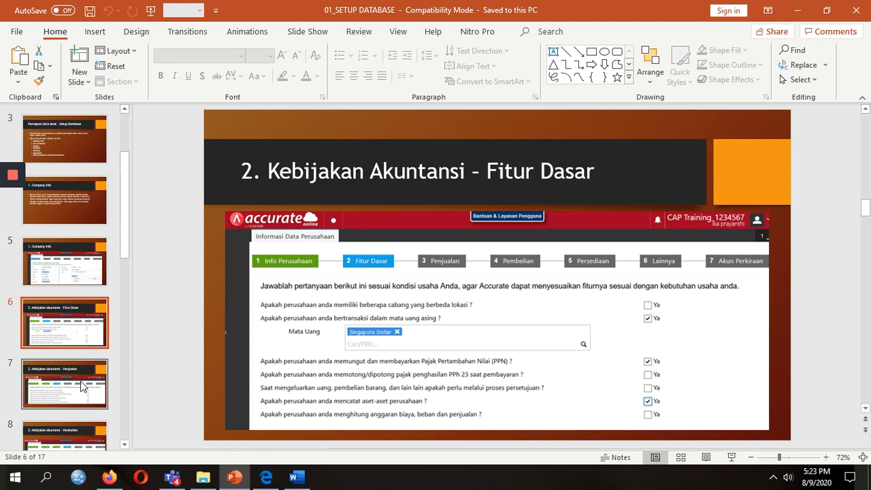
pyautogui.hotkey('alt', 'Tab')
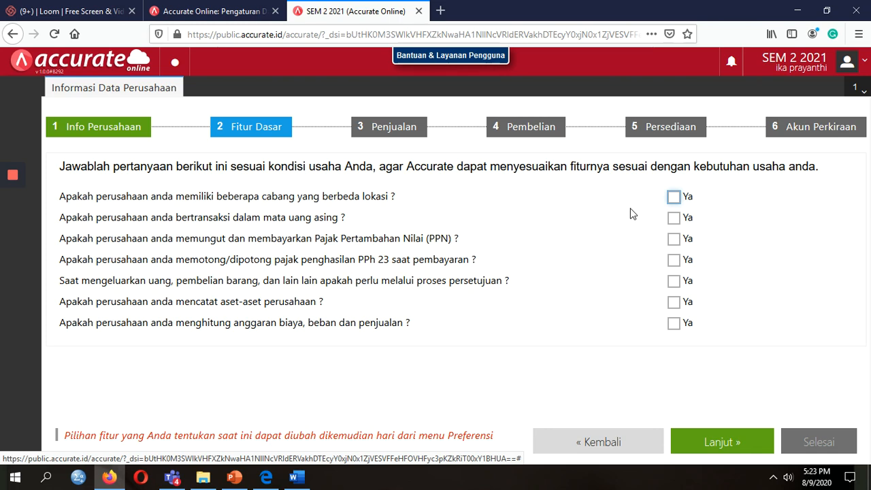
# Compare the Fitur Dasar questions with the reference slides.
pyautogui.hotkey('alt', 'Tab')
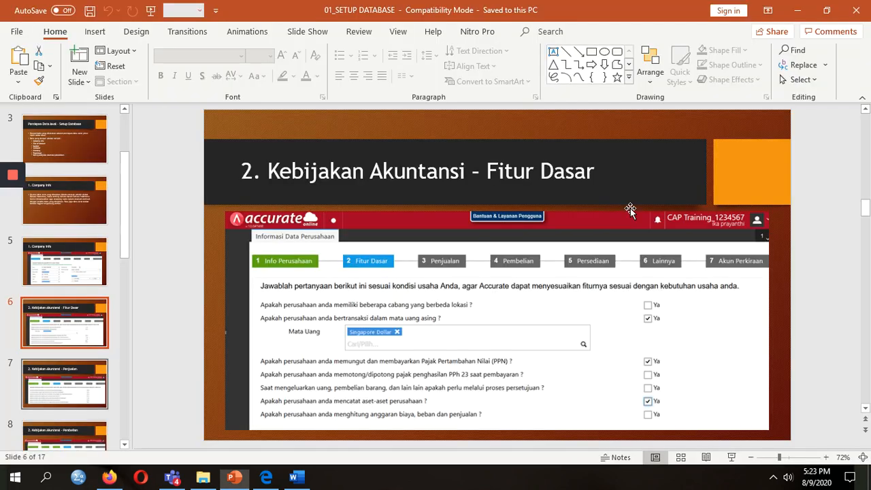
pyautogui.click(104, 273)
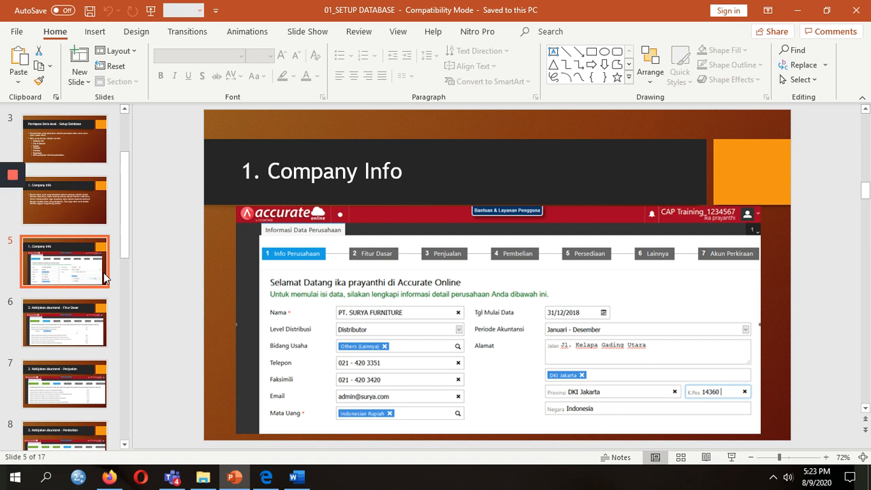
pyautogui.click(79, 317)
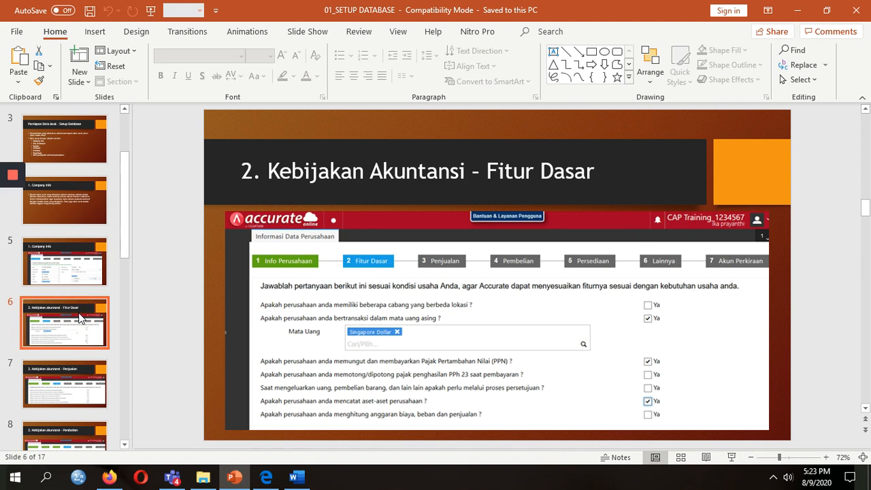
pyautogui.hotkey('alt', 'Tab')
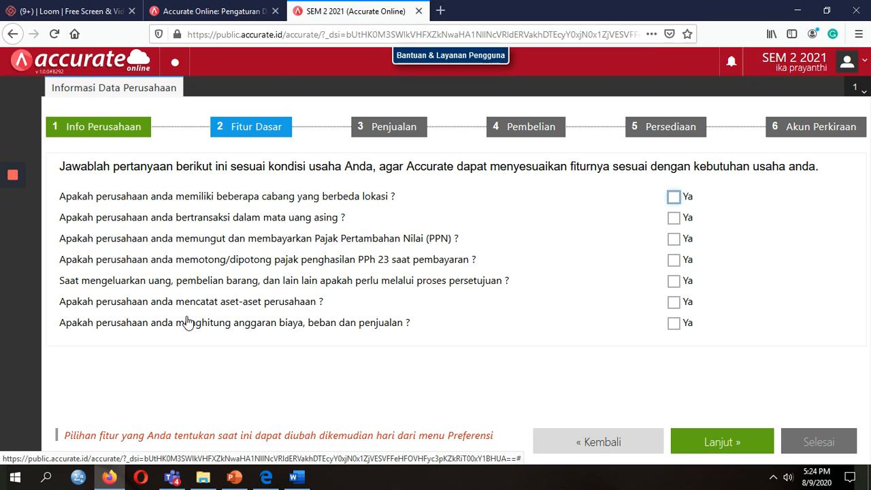
pyautogui.hotkey('alt', 'Tab')
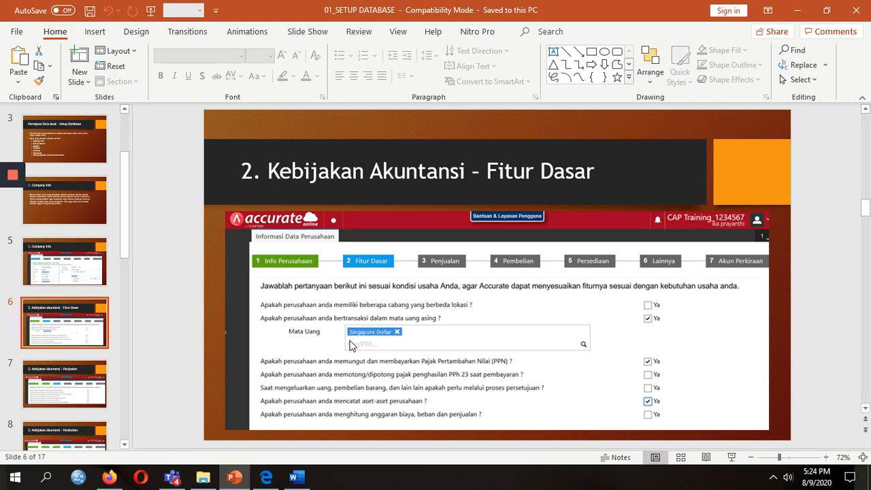
pyautogui.hotkey('alt', 'Tab')
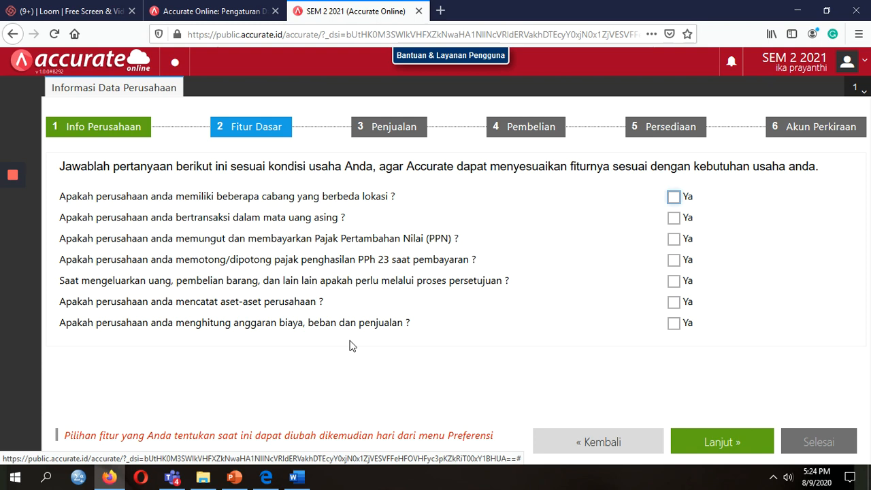
# Answer Ya to foreign currency with Singapore Dollar, to PPN, and to recording assets.
pyautogui.click(674, 219)
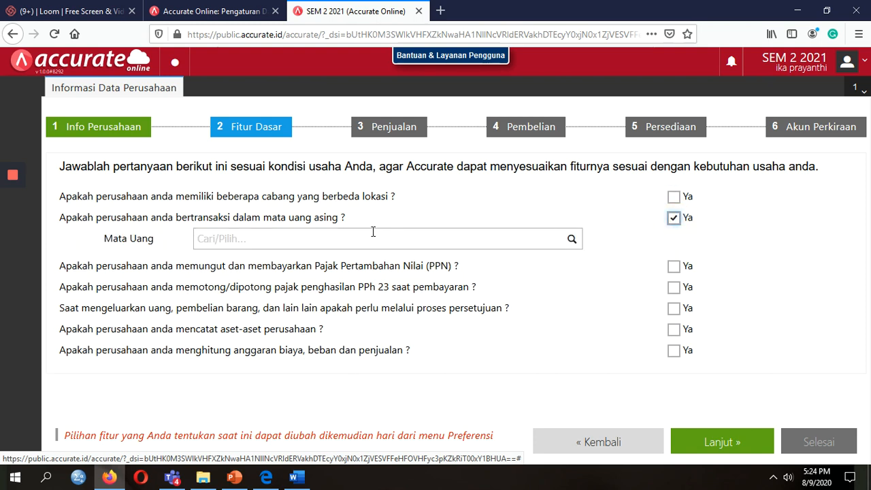
pyautogui.click(361, 239)
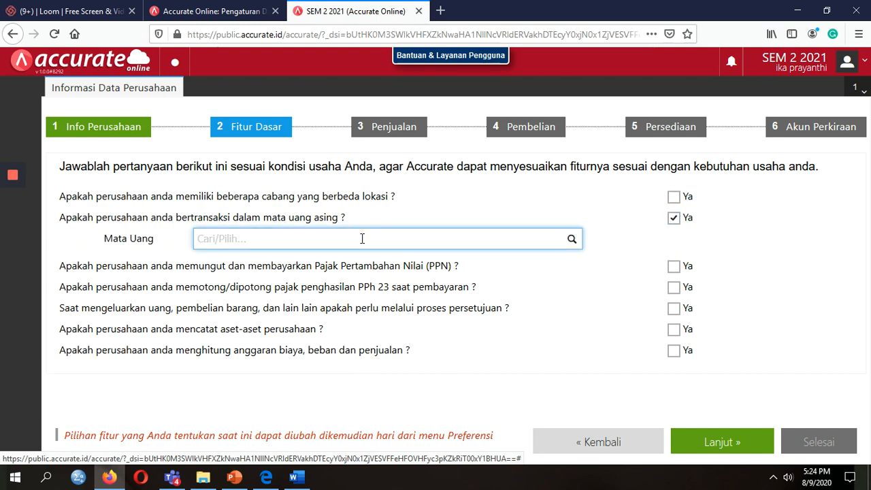
pyautogui.write('singa')
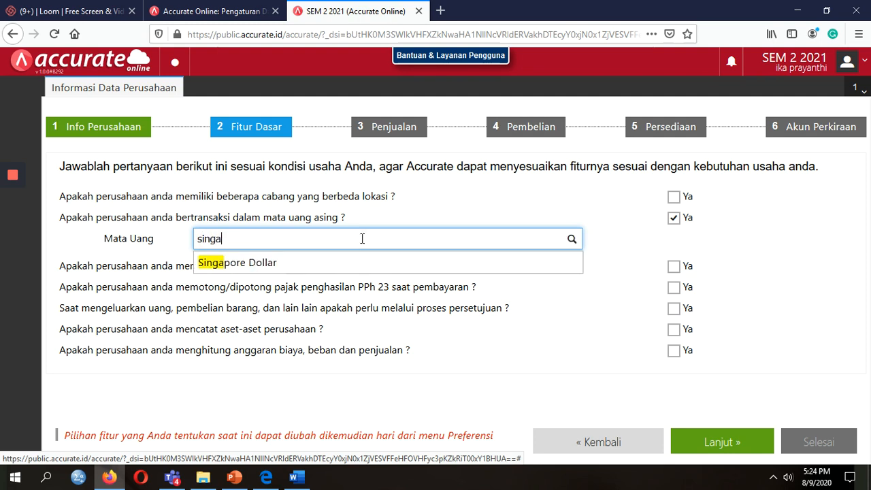
pyautogui.click(357, 262)
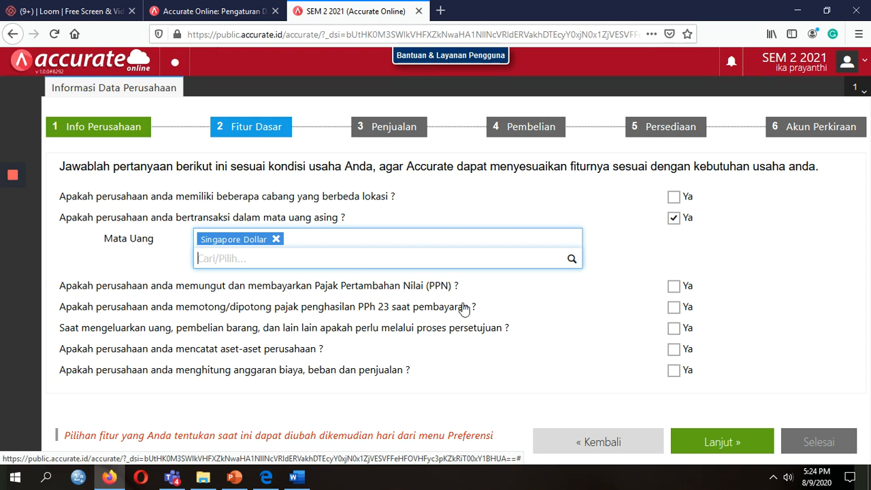
pyautogui.click(674, 287)
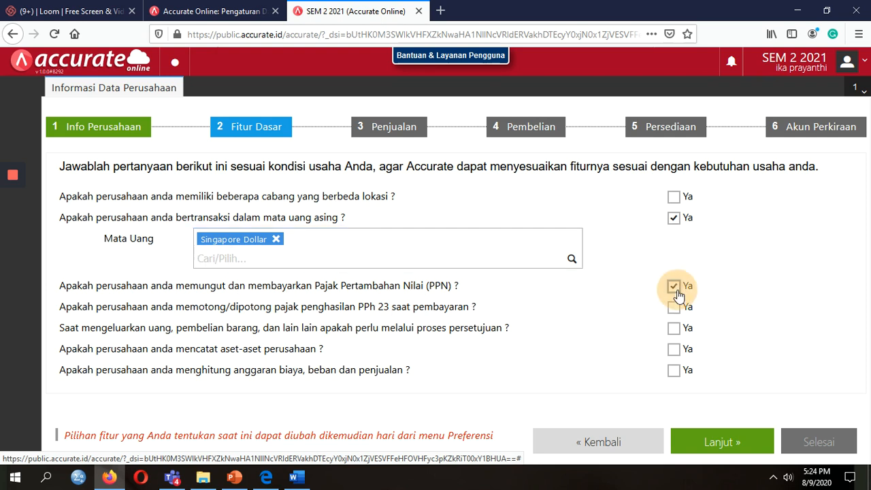
pyautogui.hotkey('alt', 'Tab')
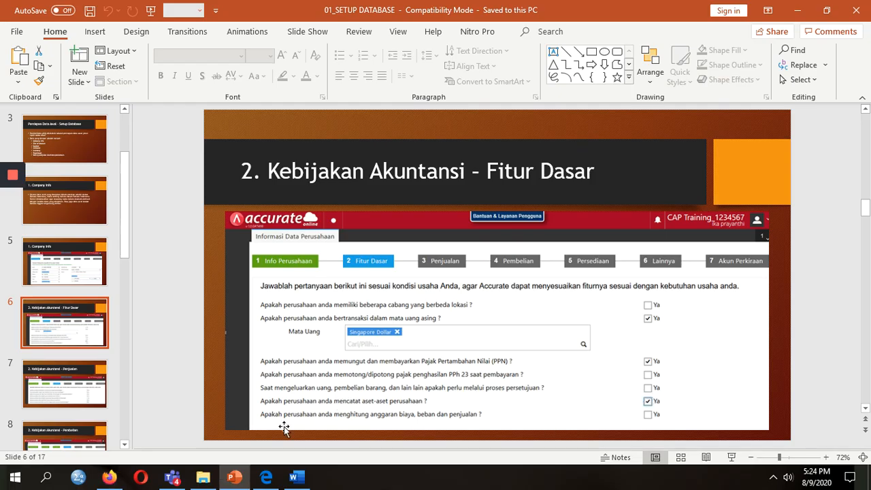
pyautogui.hotkey('alt', 'Tab')
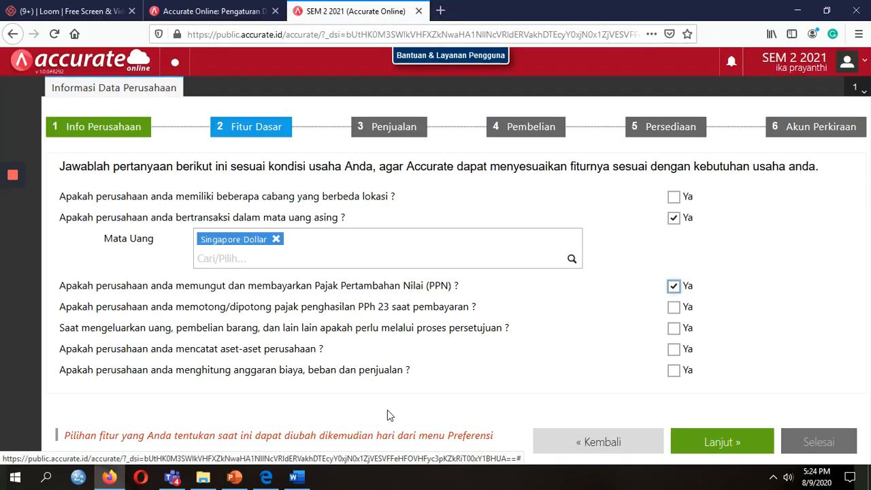
pyautogui.click(675, 350)
# Advance the wizard to Penjualan and display the Penjualan reference slide.
pyautogui.click(738, 448)
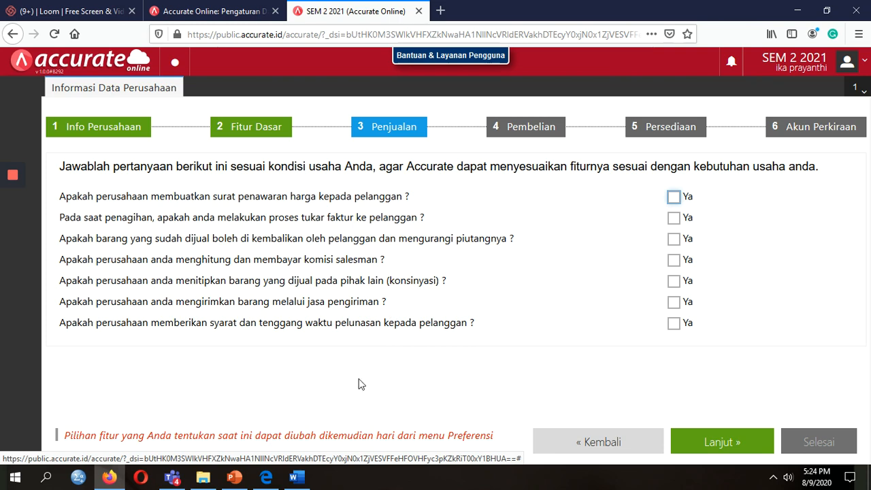
pyautogui.hotkey('alt', 'Tab')
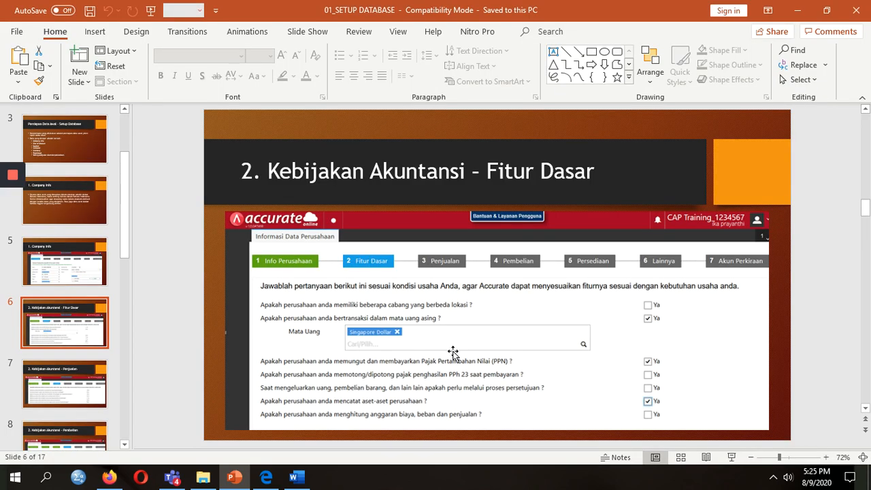
pyautogui.click(57, 379)
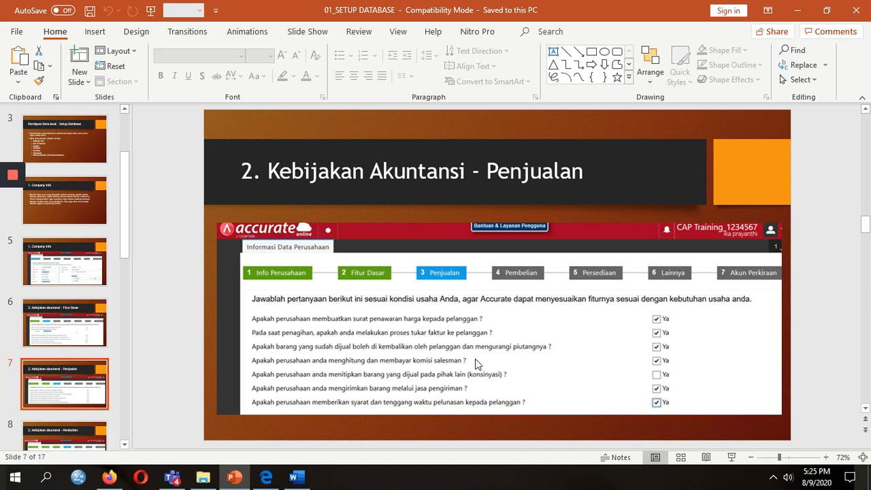
pyautogui.hotkey('alt', 'Tab')
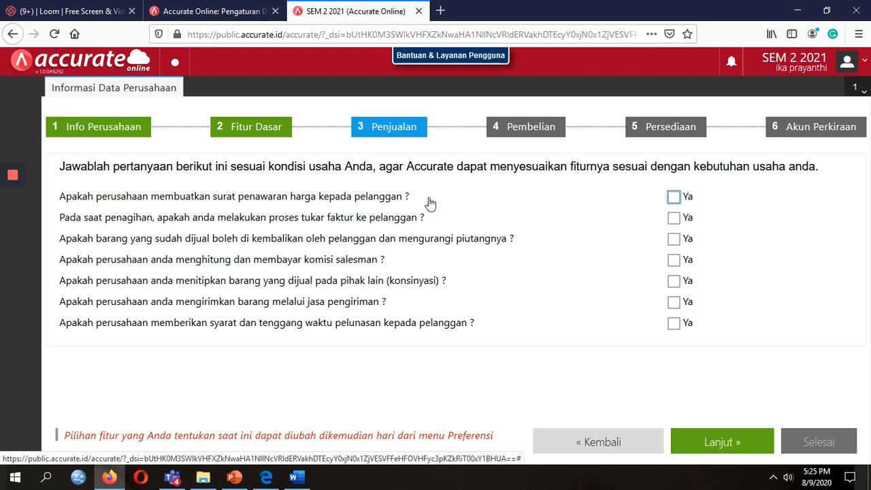
# Answer Ya to quotations, sales returns, salesman commissions, shipping service and payment terms.
pyautogui.click(677, 204)
pyautogui.hotkey('alt', 'Tab')
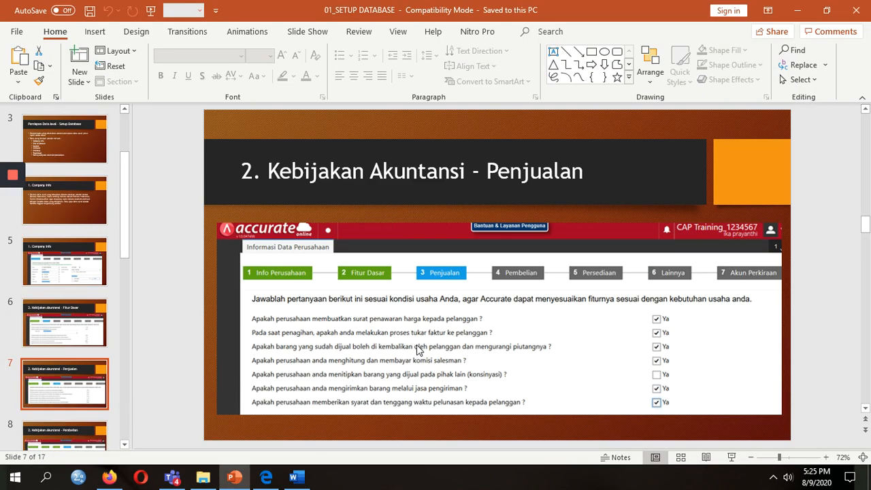
pyautogui.hotkey('alt', 'Tab')
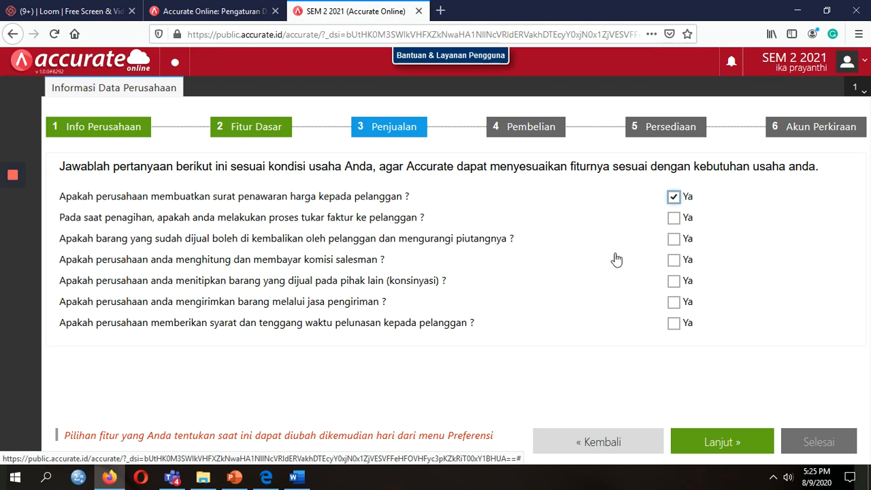
pyautogui.click(674, 239)
pyautogui.hotkey('alt', 'Tab')
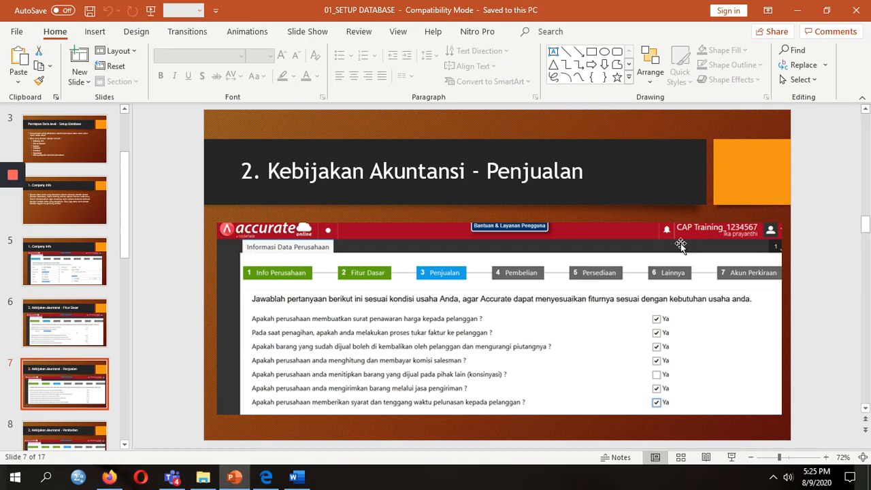
pyautogui.hotkey('alt', 'Tab')
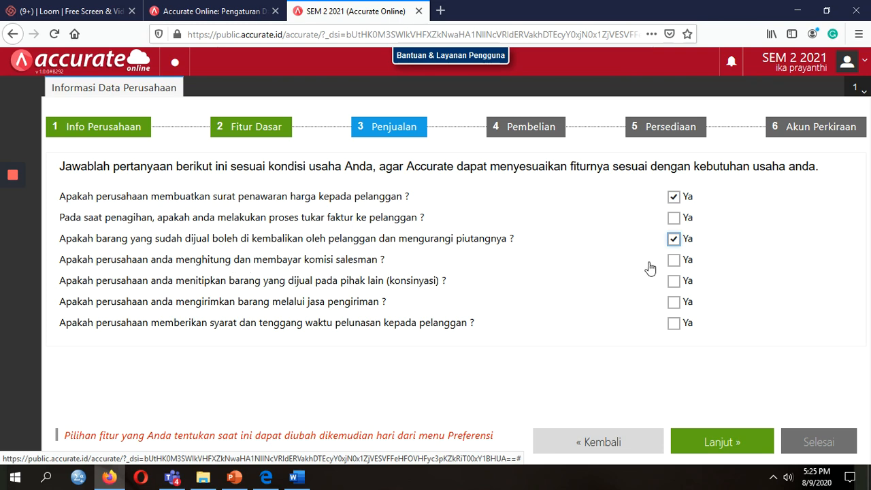
pyautogui.click(673, 263)
pyautogui.hotkey('alt', 'Tab')
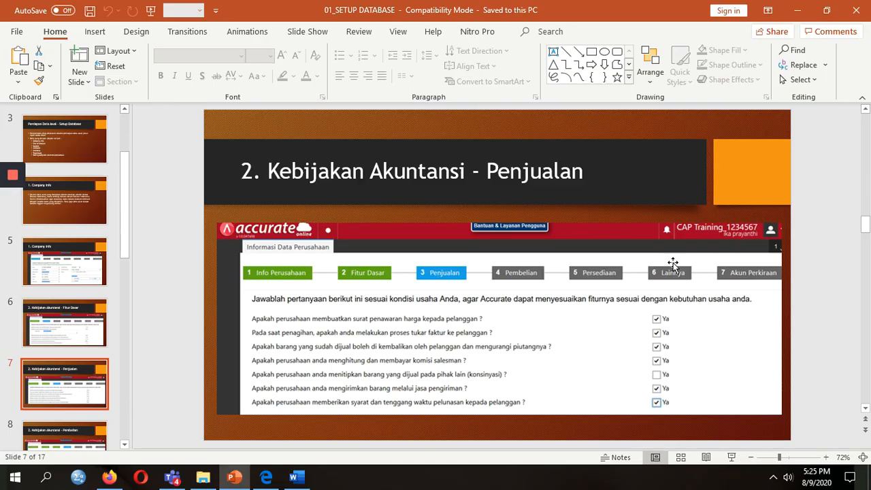
pyautogui.hotkey('alt', 'Tab')
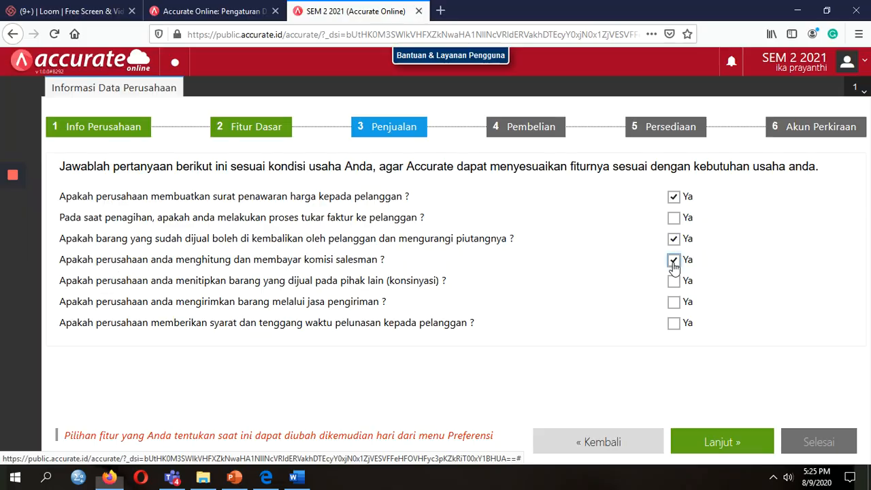
pyautogui.click(671, 303)
pyautogui.click(673, 324)
# Advance the wizard to the Pembelian step and check the Pembelian reference slide.
pyautogui.click(741, 443)
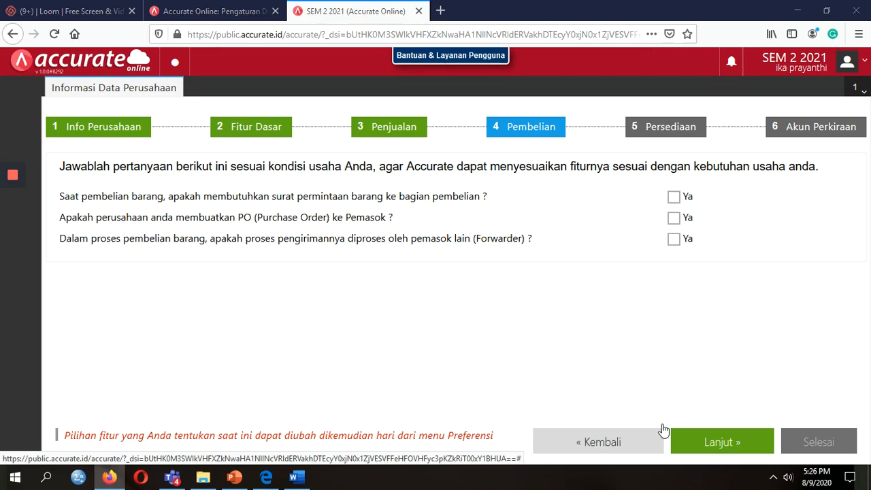
pyautogui.click(234, 477)
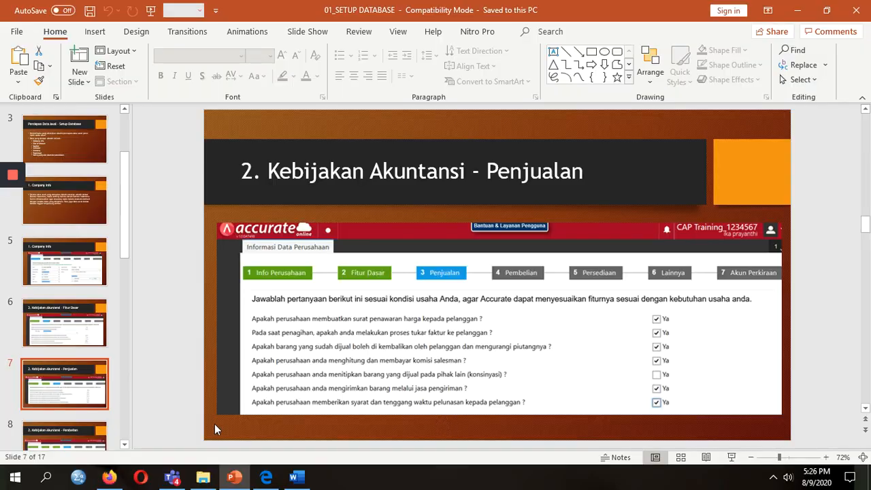
pyautogui.click(78, 372)
pyautogui.press('Down')
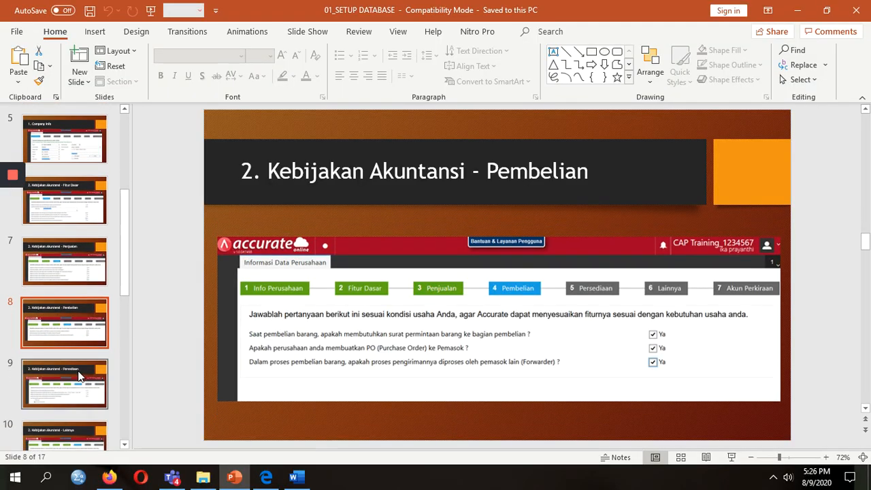
pyautogui.hotkey('alt', 'Tab')
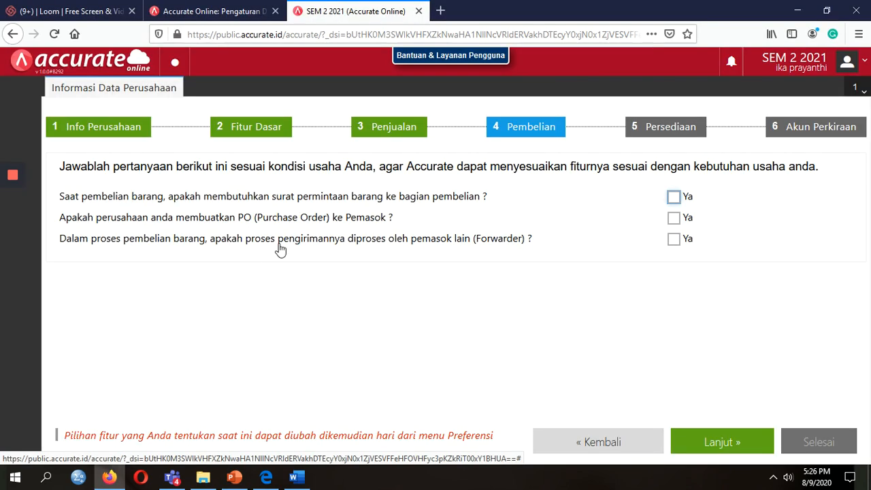
# Answer Ya to the purchase request, purchase order and forwarder questions, then continue to Persediaan.
pyautogui.click(674, 197)
pyautogui.click(674, 218)
pyautogui.hotkey('alt', 'Tab')
pyautogui.hotkey('alt', 'Tab')
pyautogui.click(676, 239)
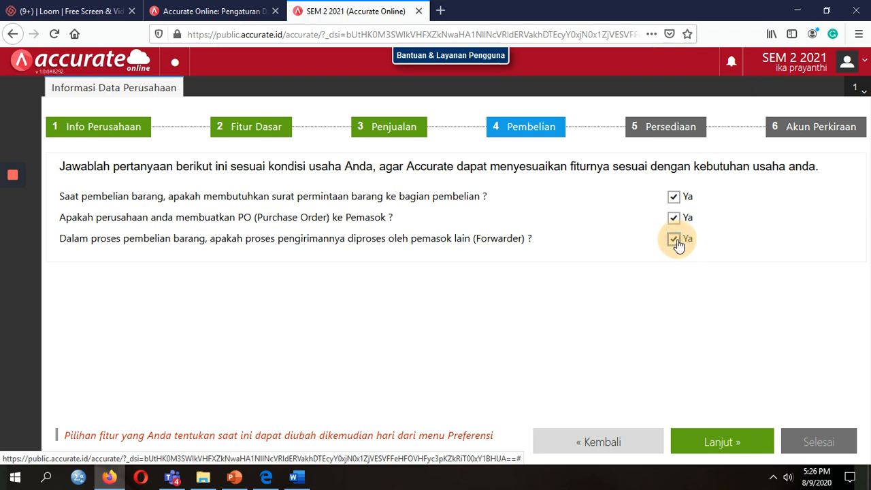
pyautogui.click(732, 446)
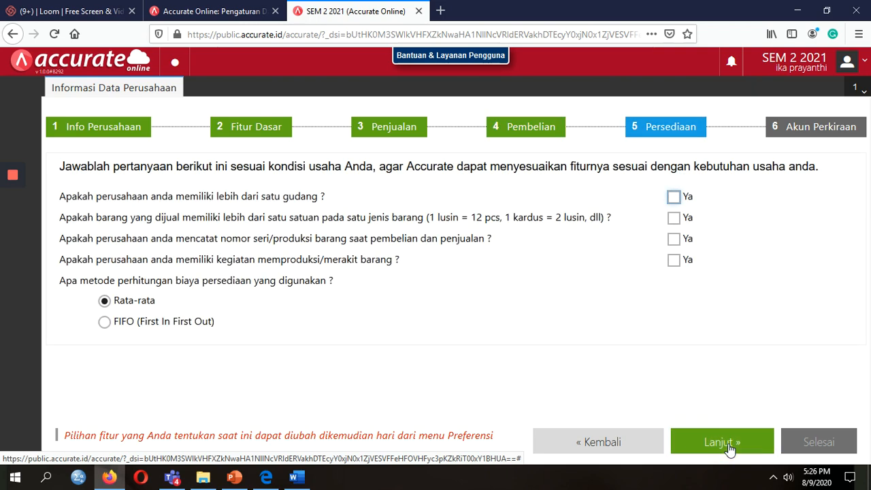
# Answer Ya to multiple warehouses and production/assembly, choose FIFO costing, and continue to Akun Perkiraan.
pyautogui.click(234, 477)
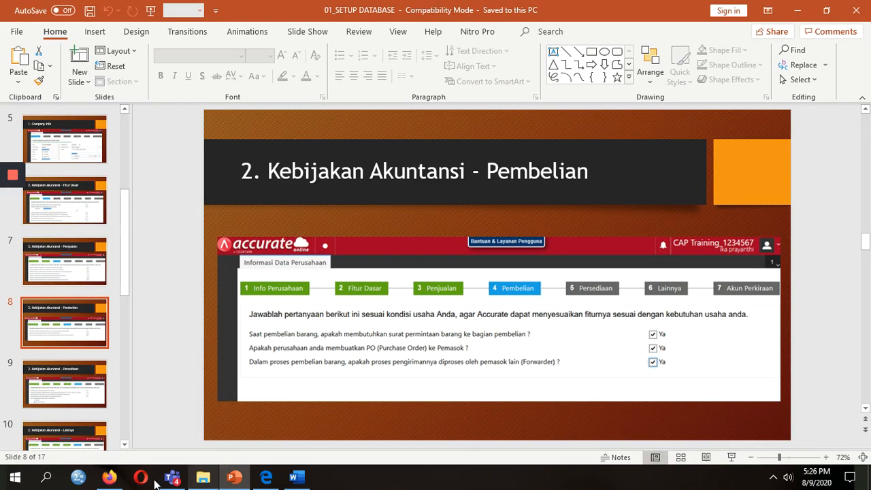
pyautogui.press('Down')
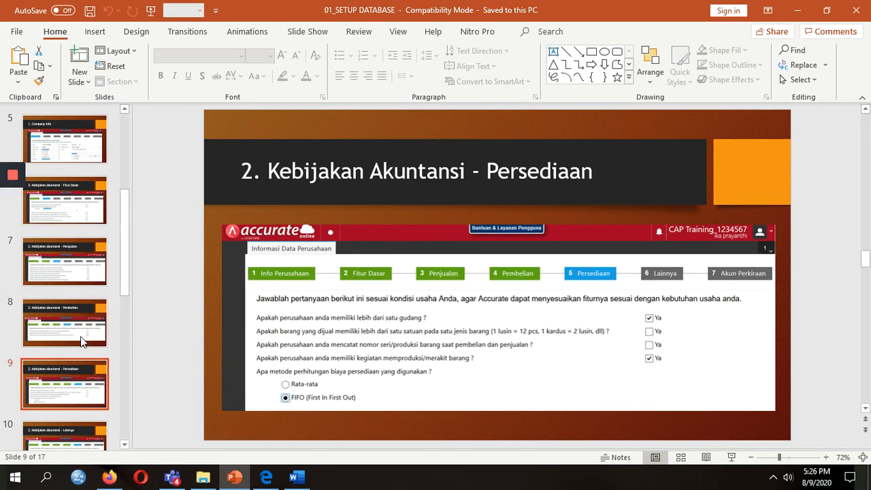
pyautogui.hotkey('alt', 'Tab')
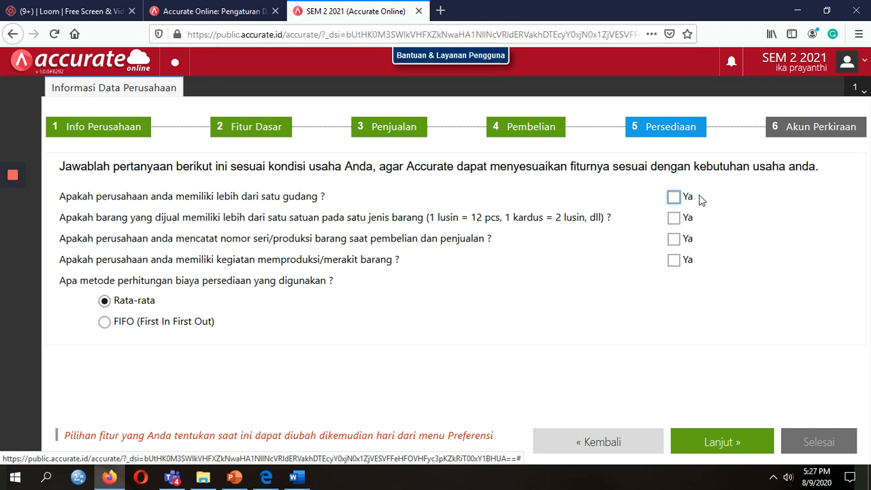
pyautogui.click(674, 197)
pyautogui.hotkey('alt', 'Tab')
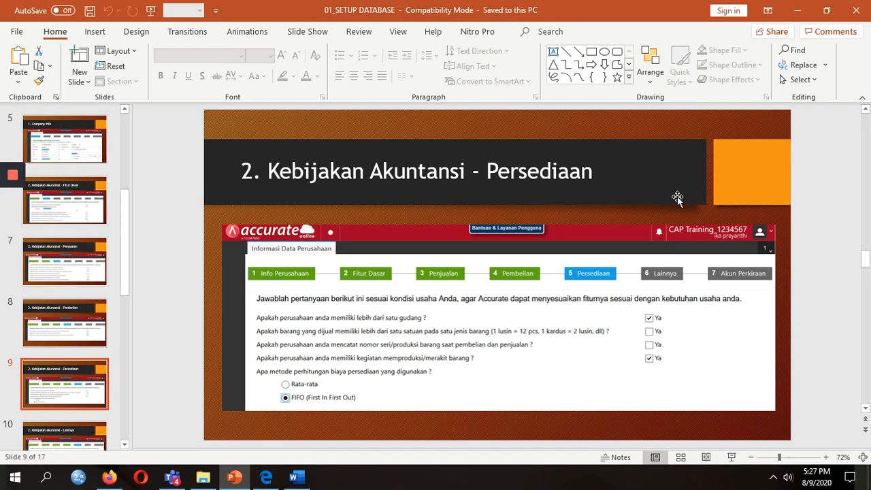
pyautogui.hotkey('alt', 'Tab')
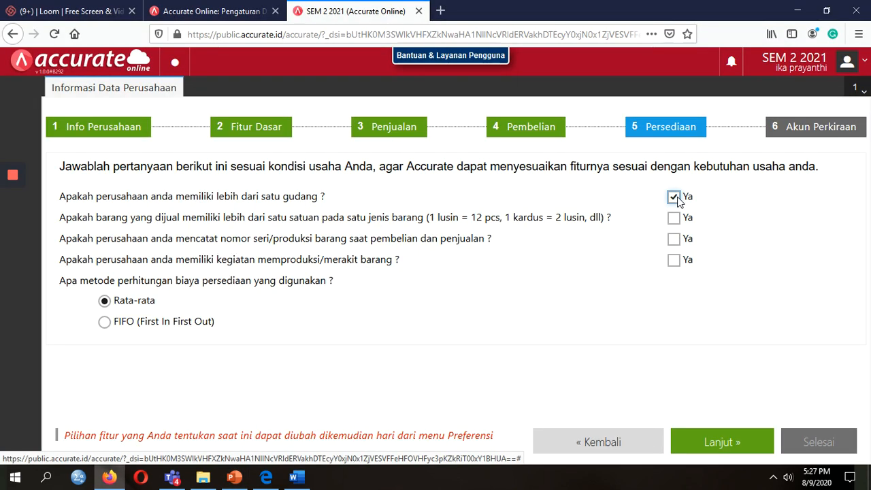
pyautogui.click(103, 324)
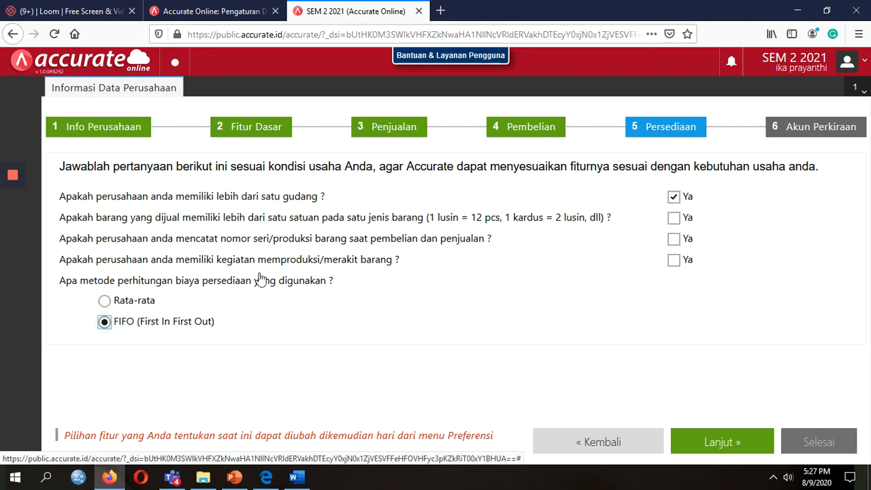
pyautogui.click(676, 262)
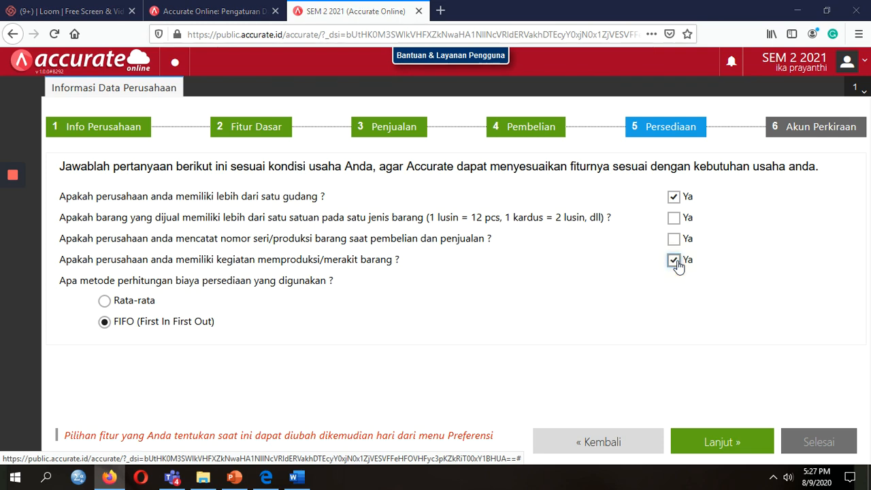
pyautogui.hotkey('alt', 'Tab')
pyautogui.hotkey('alt', 'Tab')
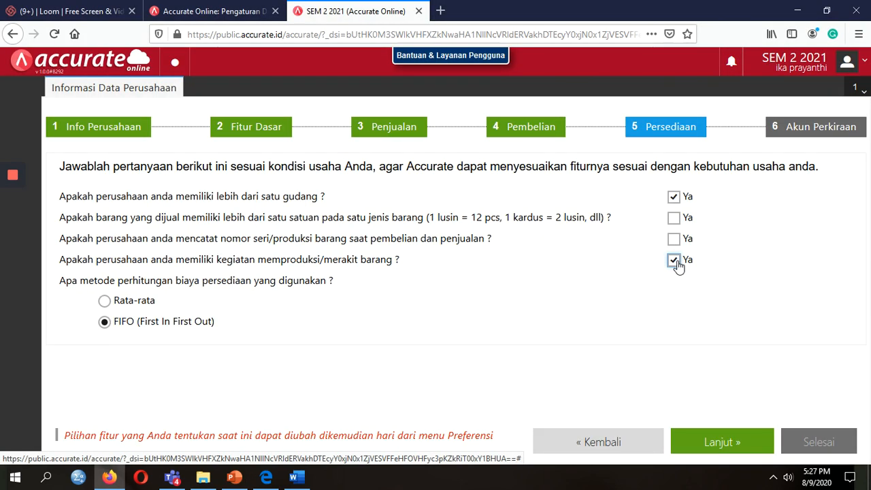
pyautogui.click(710, 445)
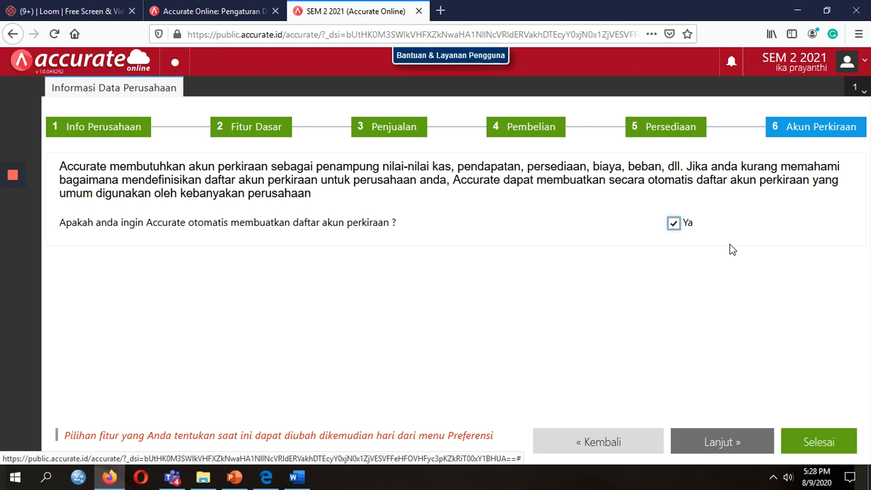
# Untick automatic chart-of-accounts creation and finish the wizard with Selesai.
pyautogui.click(673, 223)
pyautogui.click(816, 442)
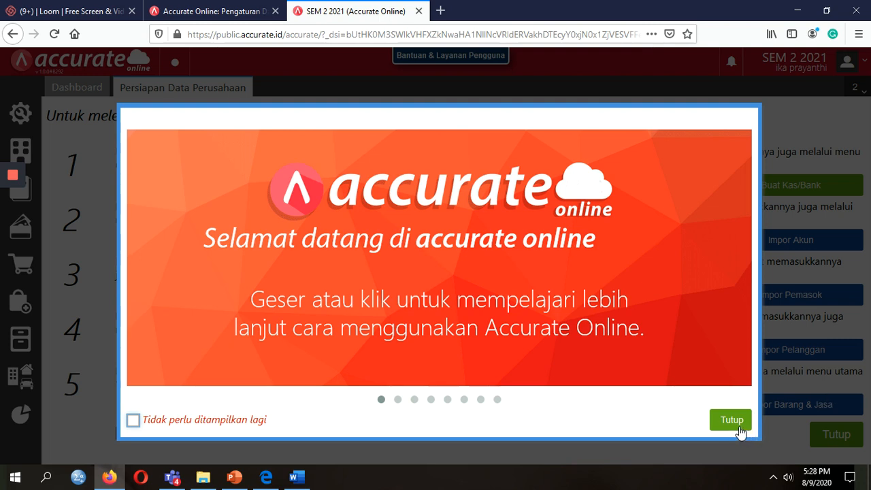
# Tick 'Tidak perlu ditampilkan lagi' and close the welcome dialog.
pyautogui.click(134, 422)
pyautogui.click(722, 423)
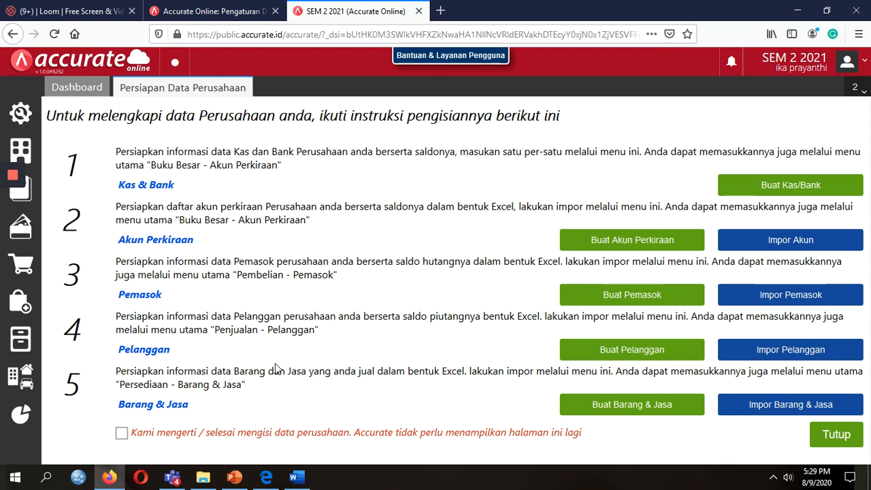
# Go up to 03_COMPUTER ACCOUNTING, enter SEM 1 2020_2021 > DATA IMPORT SALDO AWAL, and open 1. Daftar Akun.
pyautogui.click(204, 478)
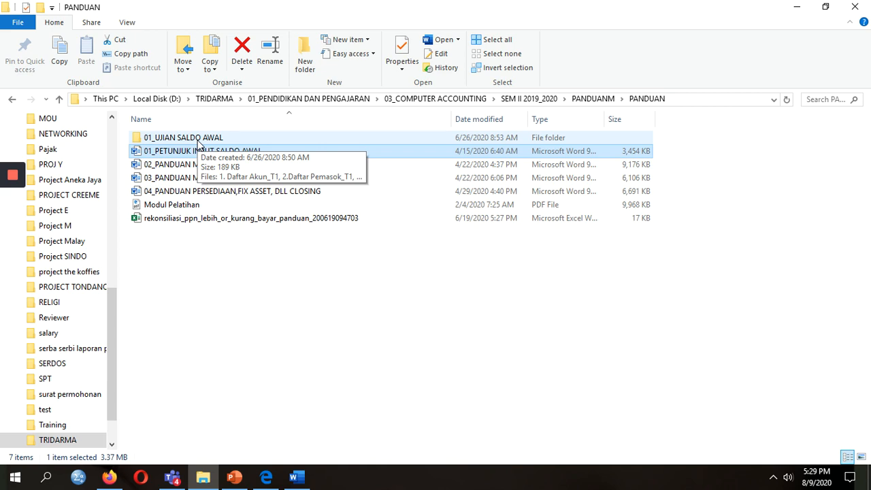
pyautogui.doubleClick(195, 139)
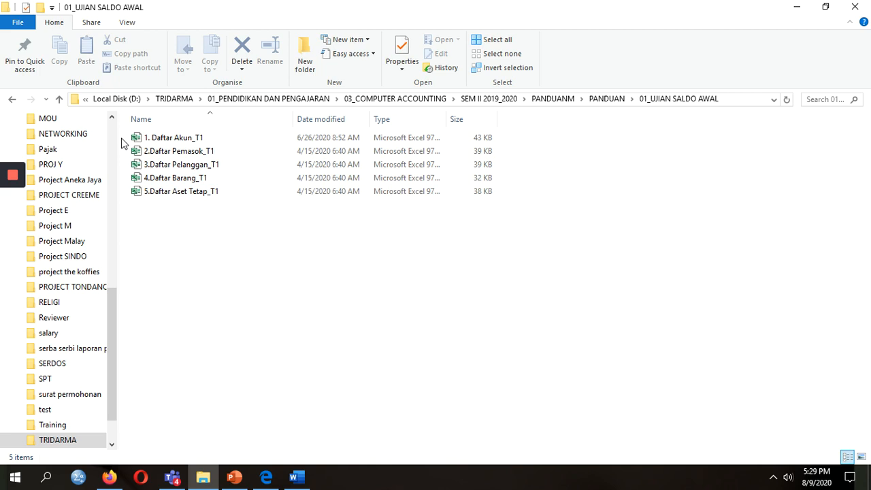
pyautogui.click(59, 100)
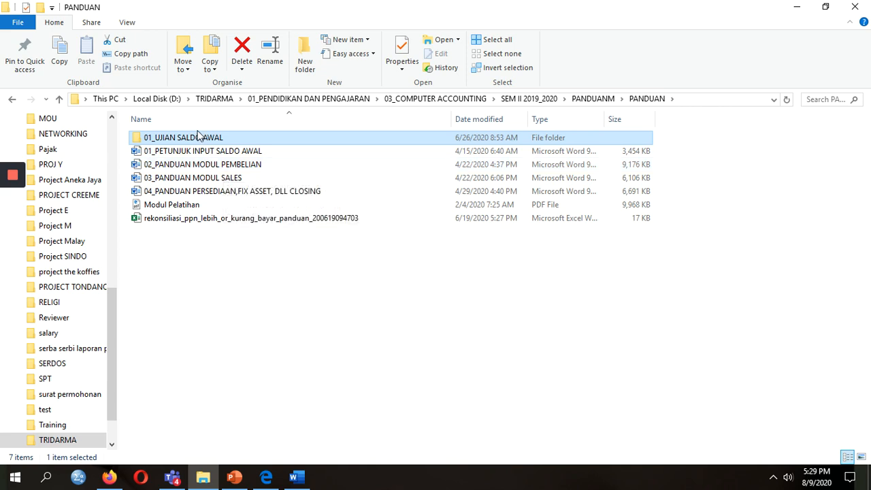
pyautogui.click(59, 100)
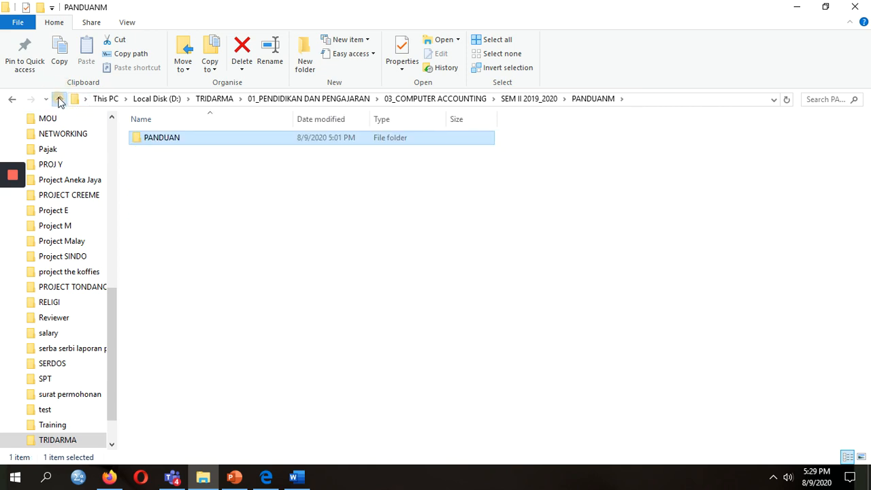
pyautogui.click(59, 100)
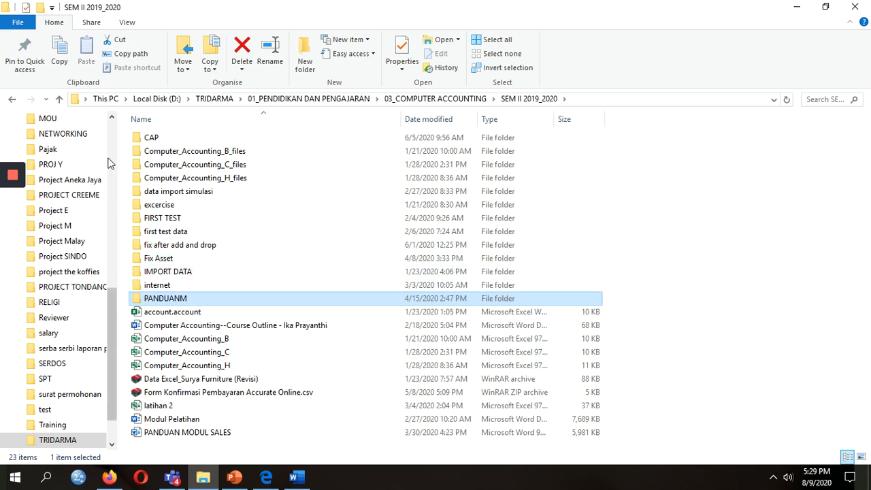
pyautogui.click(59, 99)
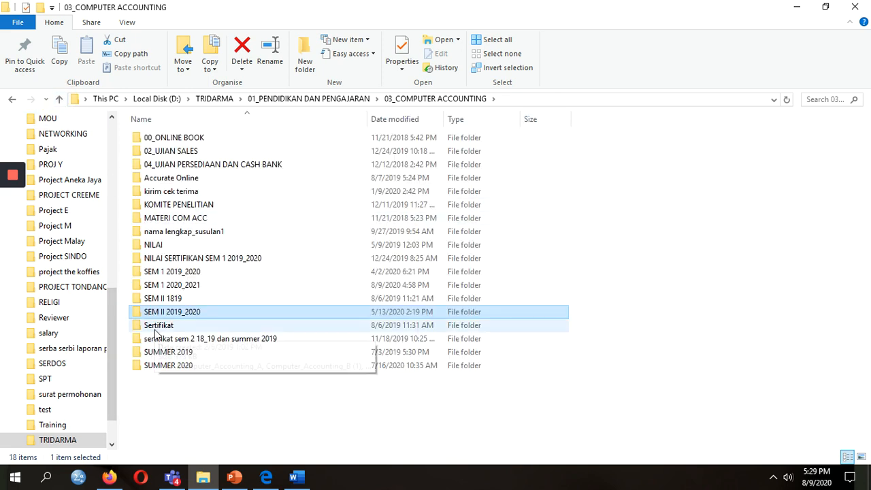
pyautogui.doubleClick(189, 286)
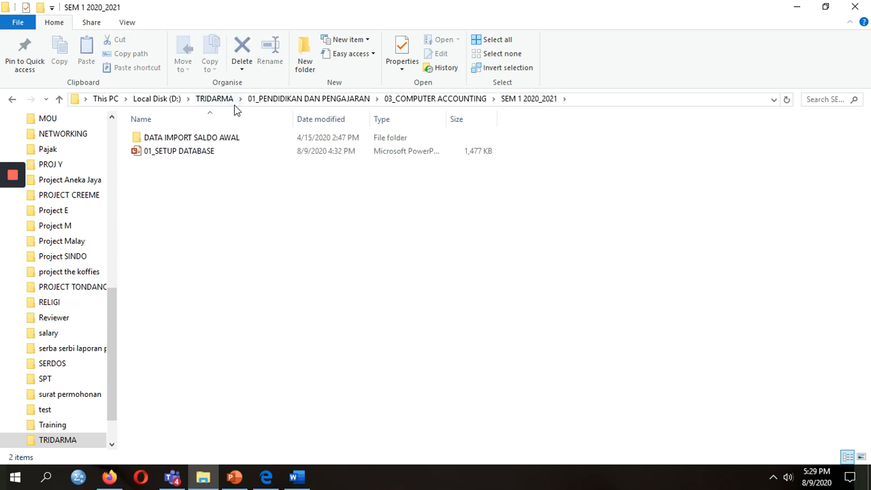
pyautogui.doubleClick(204, 137)
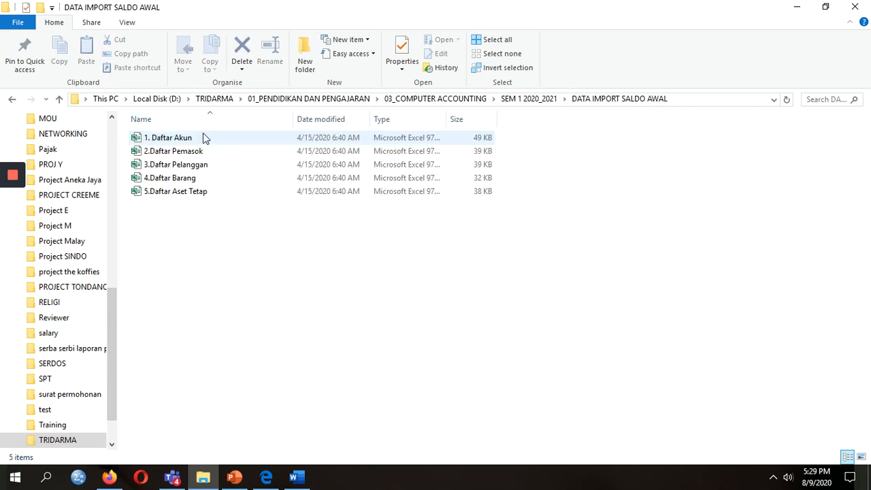
pyautogui.click(195, 138)
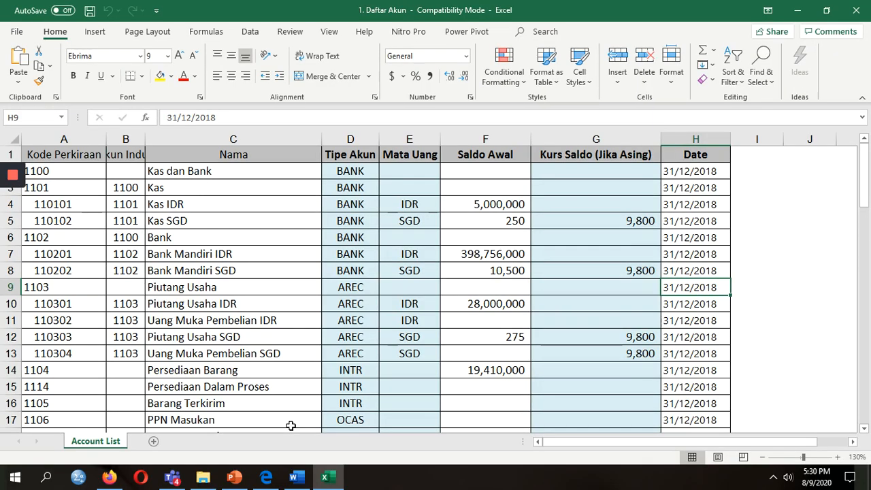
# Review the account codes and parent account column, from 1100 down past 110301.
pyautogui.click(104, 188)
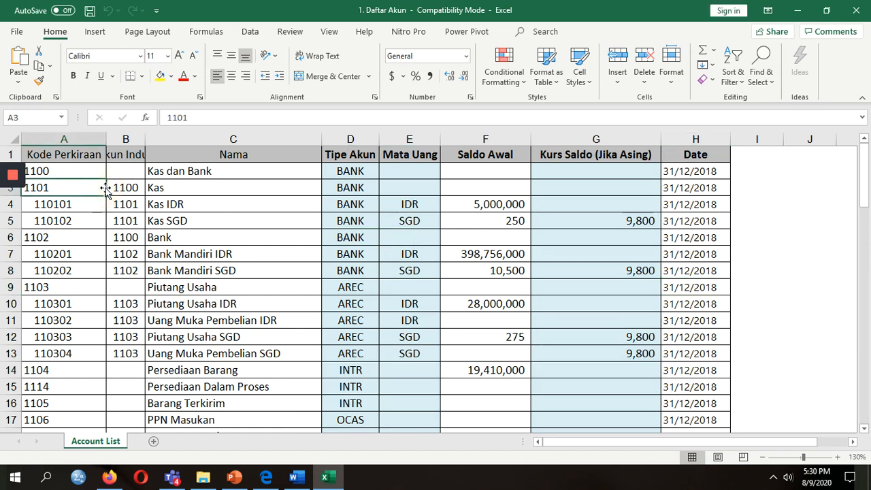
pyautogui.press('Up')
pyautogui.press('Up')
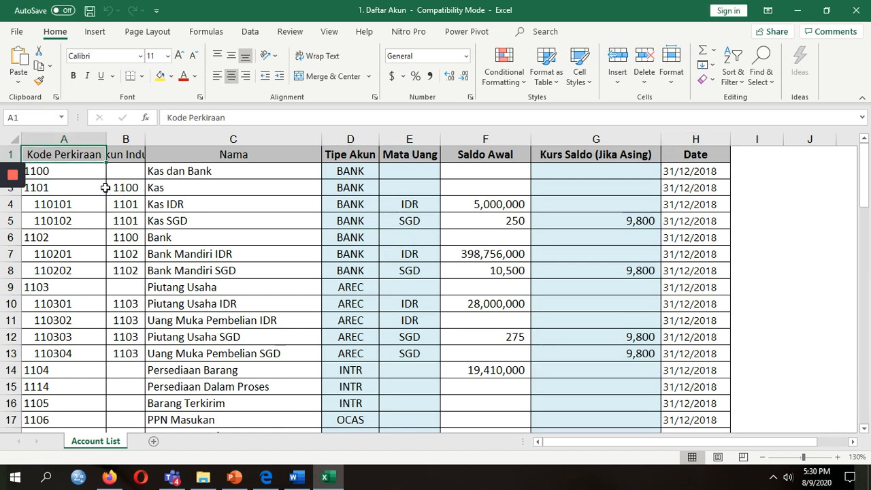
pyautogui.press('Down')
pyautogui.press('Down')
pyautogui.press('Down')
pyautogui.press('Down')
pyautogui.press('Down')
pyautogui.press('Down')
pyautogui.press('Down')
pyautogui.press('Down')
pyautogui.press('Down')
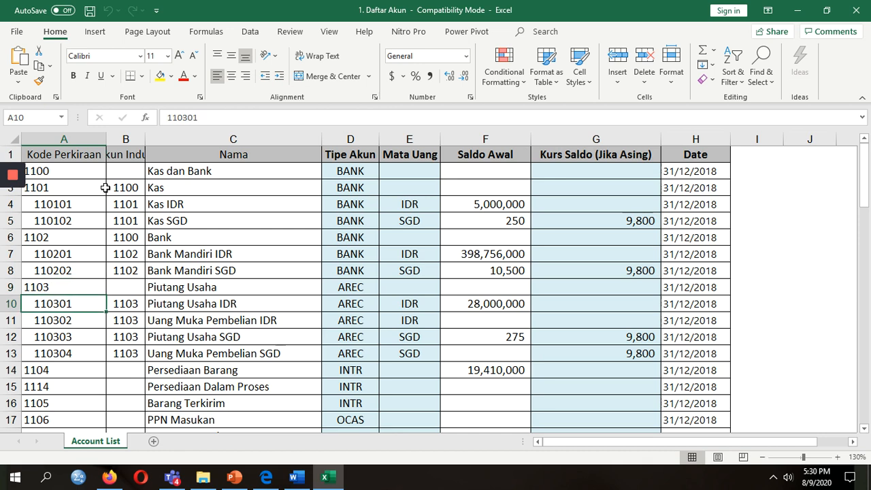
pyautogui.press('Down')
pyautogui.press('Up')
pyautogui.press('Right')
pyautogui.press('Up')
pyautogui.press('Up')
pyautogui.press('Up')
pyautogui.press('Up')
pyautogui.press('Up')
pyautogui.press('Up')
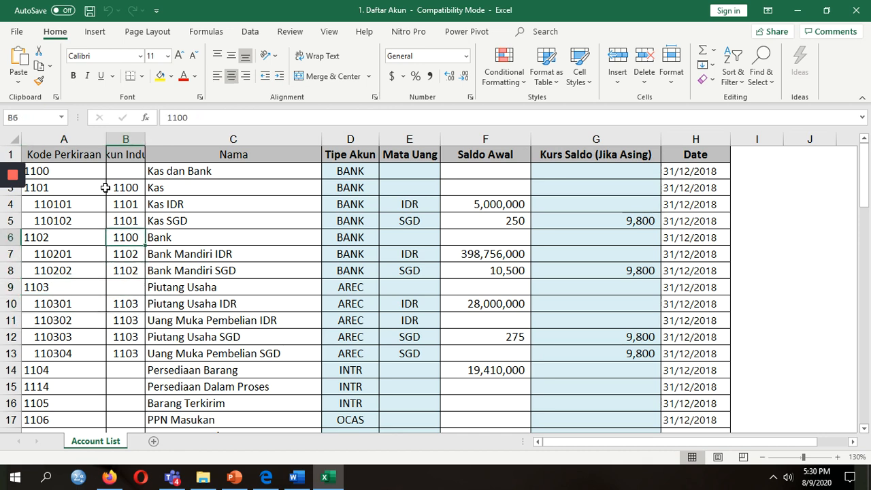
pyautogui.press('Up')
pyautogui.press('Up')
pyautogui.press('Left')
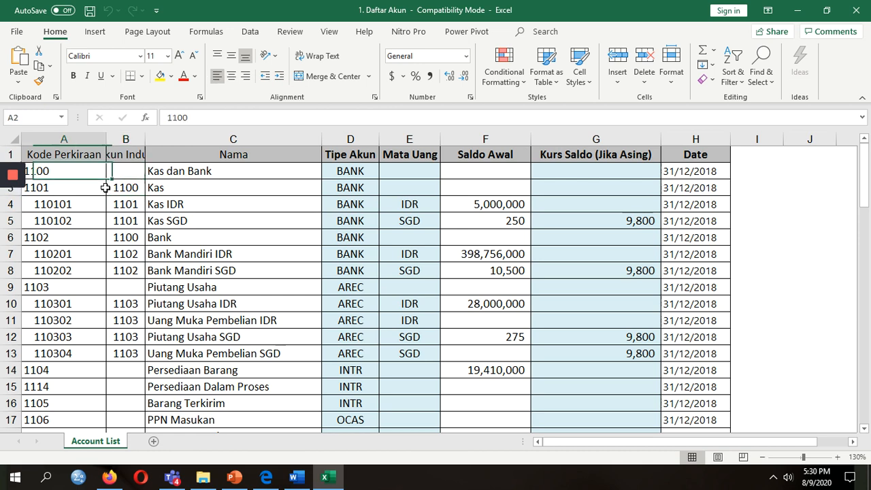
pyautogui.press('Right')
pyautogui.press('Down')
pyautogui.press('Up')
pyautogui.press('Up')
pyautogui.press('Down')
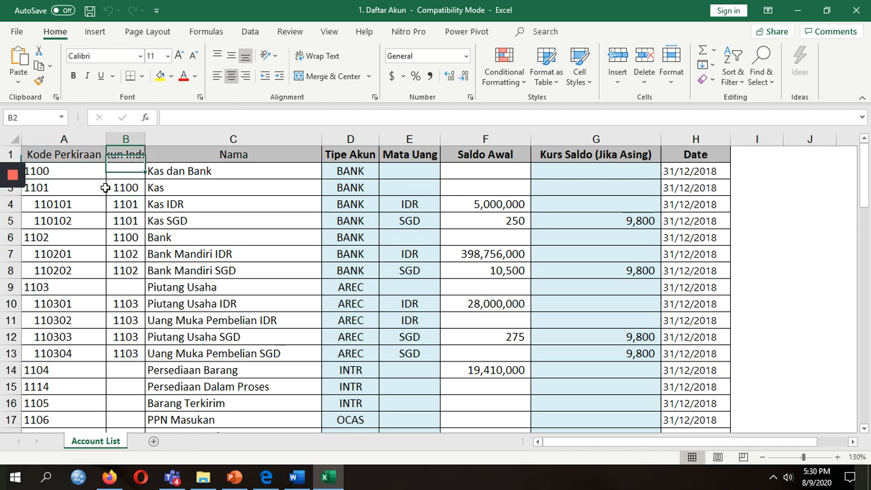
pyautogui.press('Down')
pyautogui.press('Down')
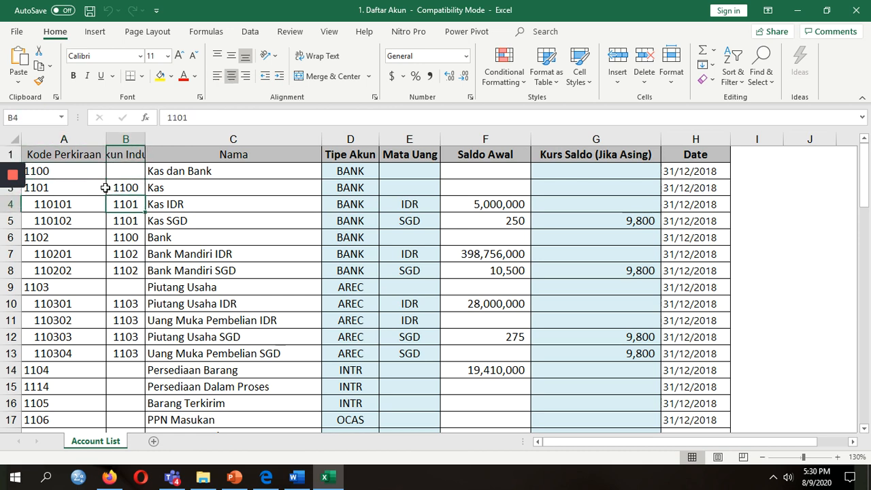
# Inspect the Tipe Akun column, including the BANK and AREC account types.
pyautogui.press('Right')
pyautogui.press('Right')
pyautogui.press('Right')
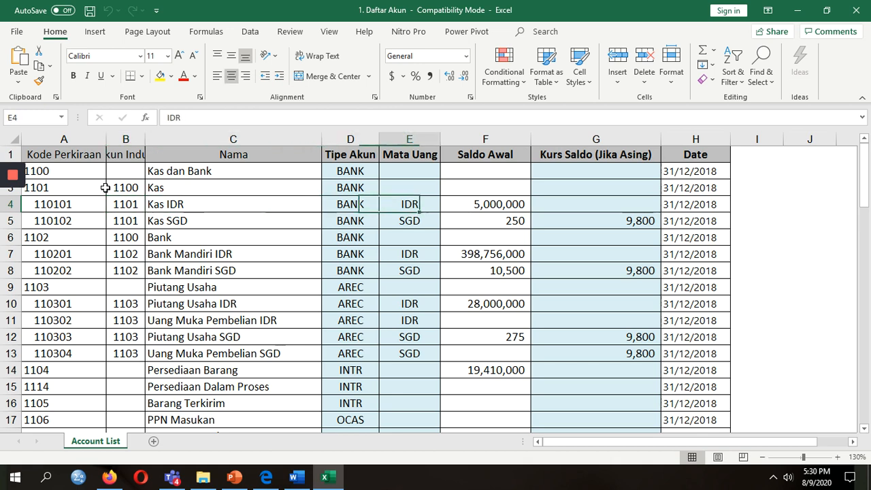
pyautogui.press('Left')
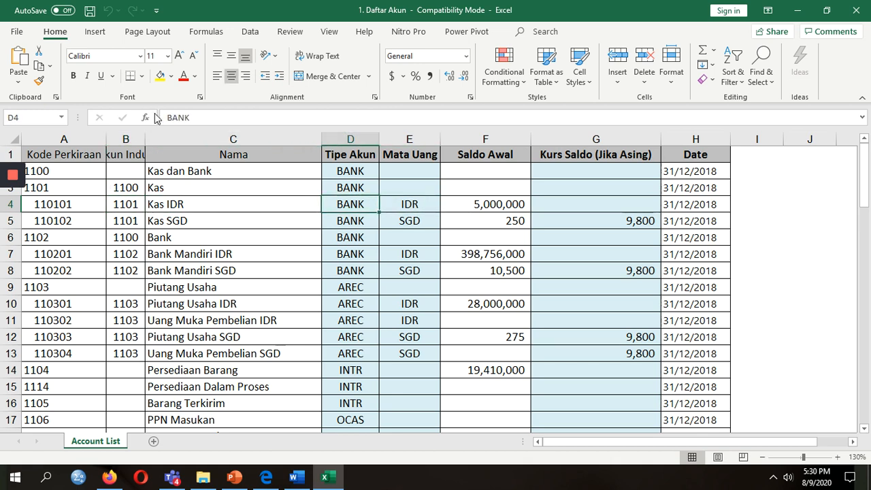
pyautogui.click(348, 172)
pyautogui.click(353, 239)
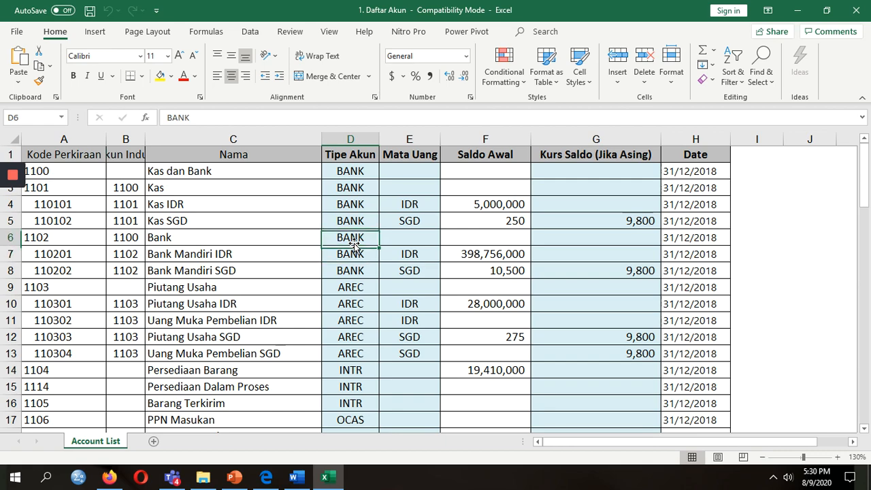
pyautogui.press('Down')
pyautogui.press('Down')
pyautogui.press('Down')
pyautogui.press('Down')
pyautogui.press('Down')
pyautogui.press('Down')
pyautogui.press('Down')
pyautogui.press('Down')
pyautogui.press('Down')
pyautogui.press('Down')
pyautogui.press('Down')
pyautogui.press('Down')
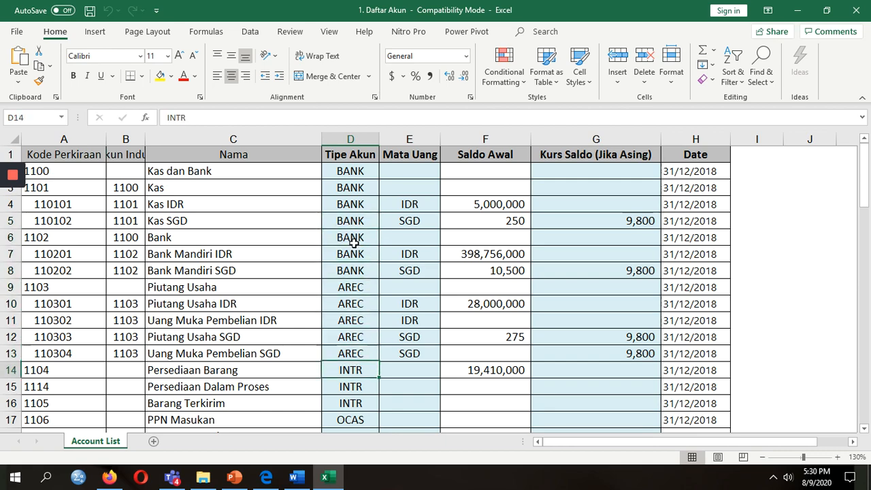
pyautogui.press('Down')
pyautogui.press('Down')
pyautogui.press('Down')
pyautogui.press('Down')
pyautogui.press('Down')
pyautogui.press('Down')
pyautogui.press('Down')
pyautogui.press('Down')
pyautogui.press('Down')
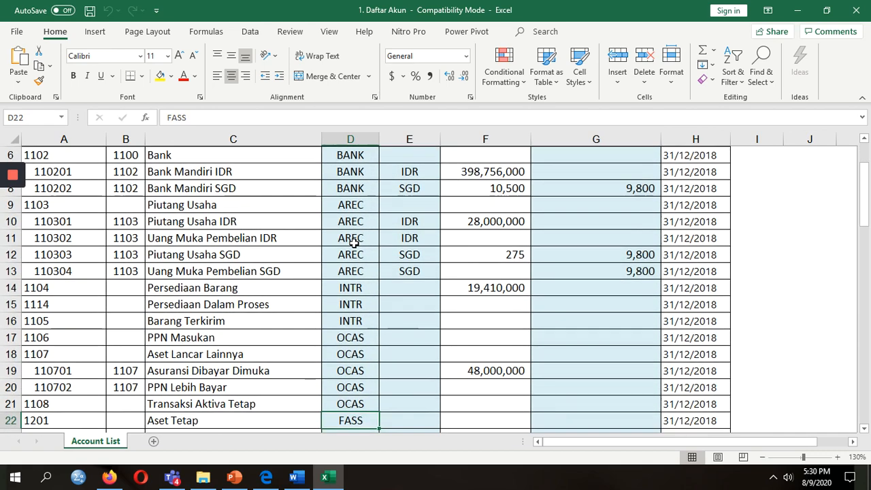
pyautogui.press('Up')
pyautogui.press('Up')
pyautogui.press('Up')
pyautogui.press('Up')
pyautogui.press('Up')
pyautogui.press('Up')
pyautogui.press('Up')
pyautogui.press('Up')
pyautogui.press('Up')
pyautogui.press('Up')
pyautogui.press('Up')
pyautogui.press('Up')
pyautogui.press('Up')
pyautogui.press('Up')
pyautogui.press('Up')
pyautogui.press('Up')
pyautogui.press('Up')
pyautogui.press('Up')
pyautogui.press('Up')
pyautogui.press('Up')
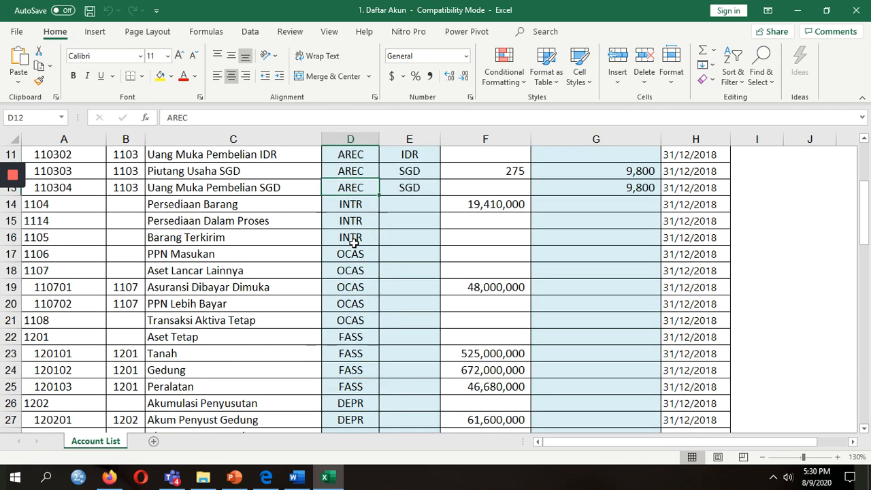
pyautogui.press('Up')
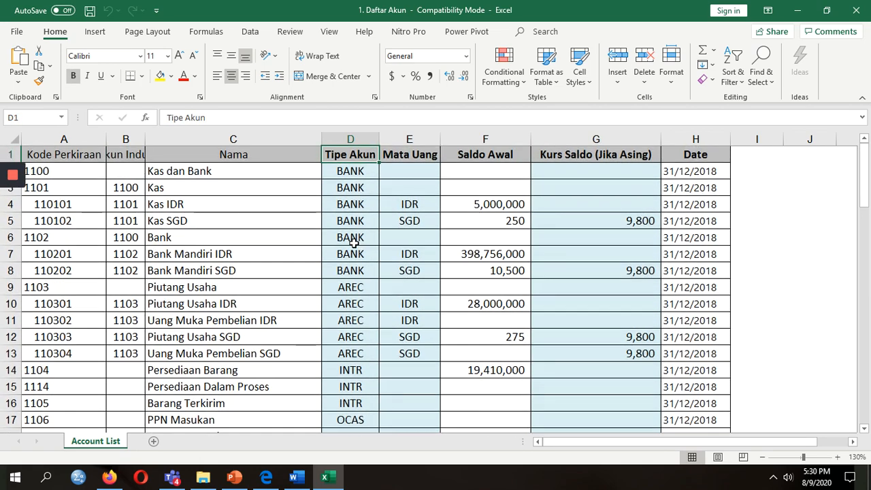
pyautogui.press('Down')
pyautogui.press('Down')
pyautogui.press('Up')
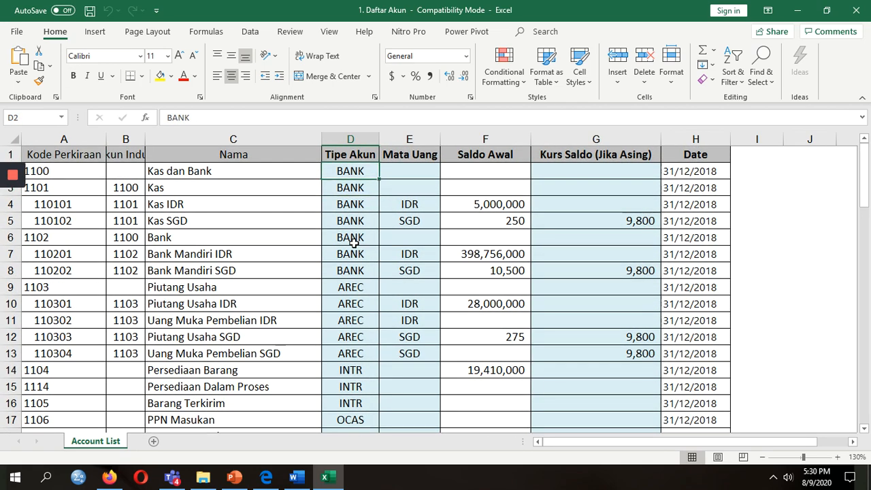
pyautogui.doubleClick(368, 171)
pyautogui.click(222, 239)
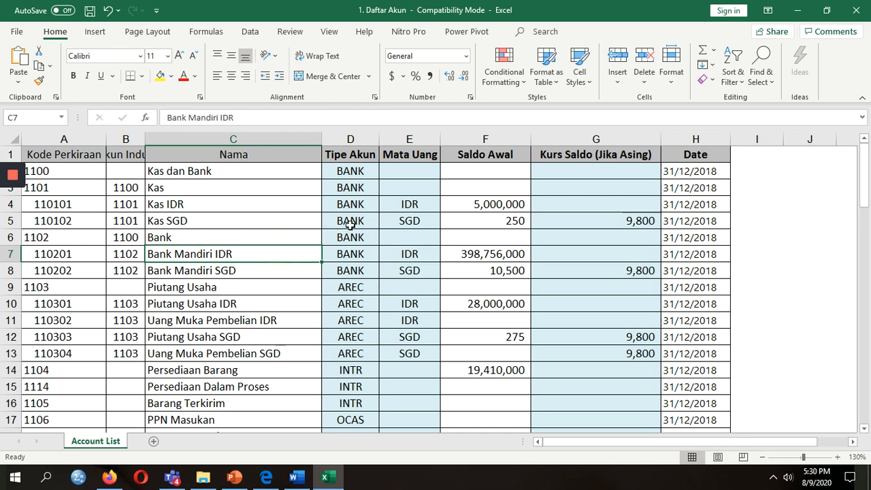
# Check Kas IDR and Kas SGD currencies, the 250 SGD balance, and 31/12/2018 opening dates.
pyautogui.click(360, 203)
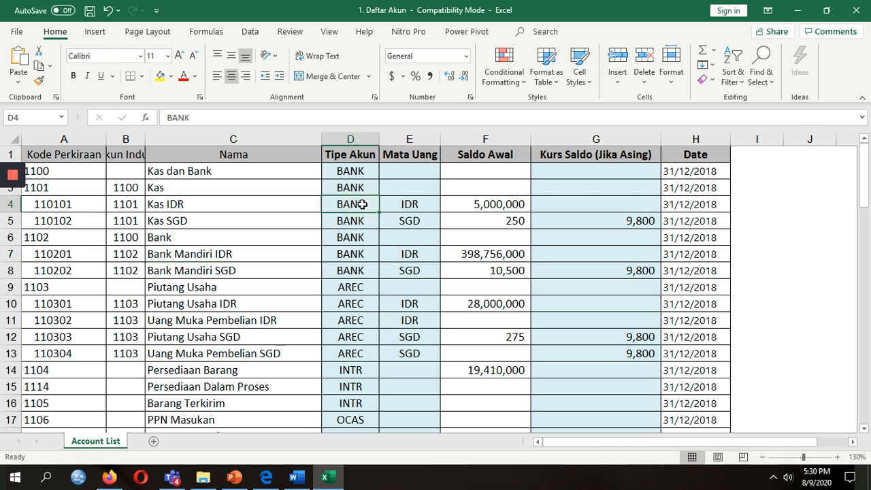
pyautogui.press('Left')
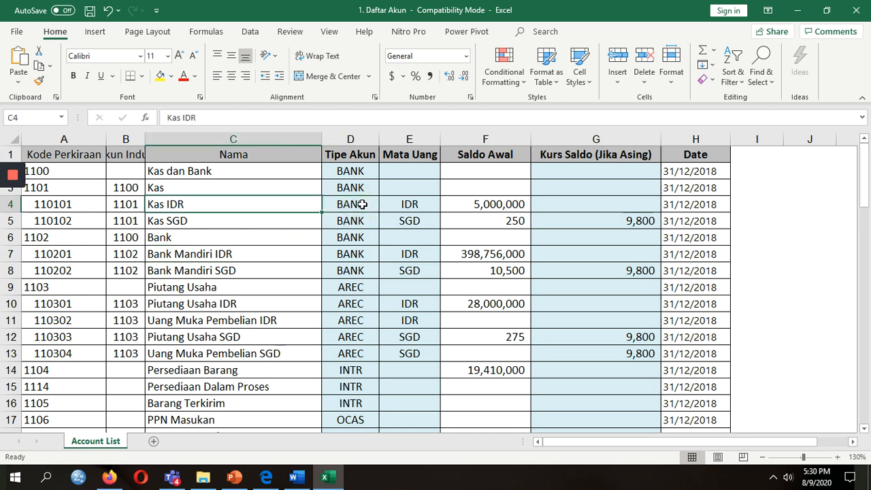
pyautogui.press('Left')
pyautogui.press('Right')
pyautogui.press('Down')
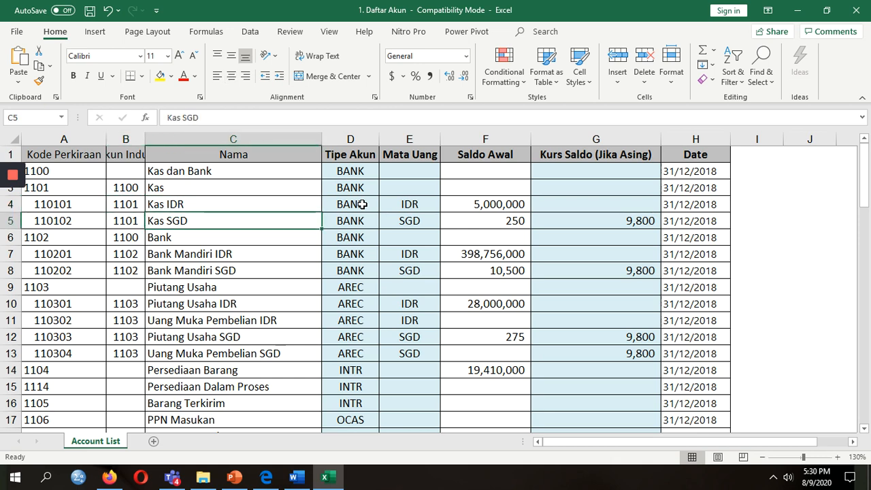
pyautogui.press('Up')
pyautogui.press('Right')
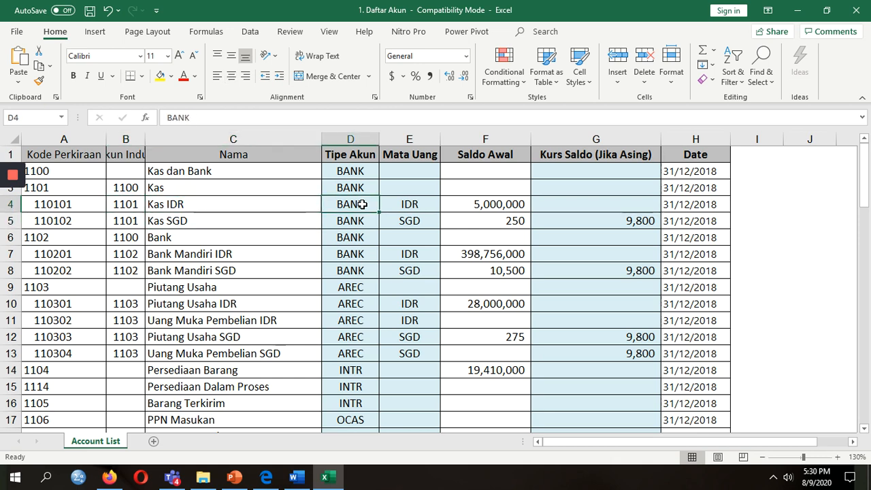
pyautogui.press('Right')
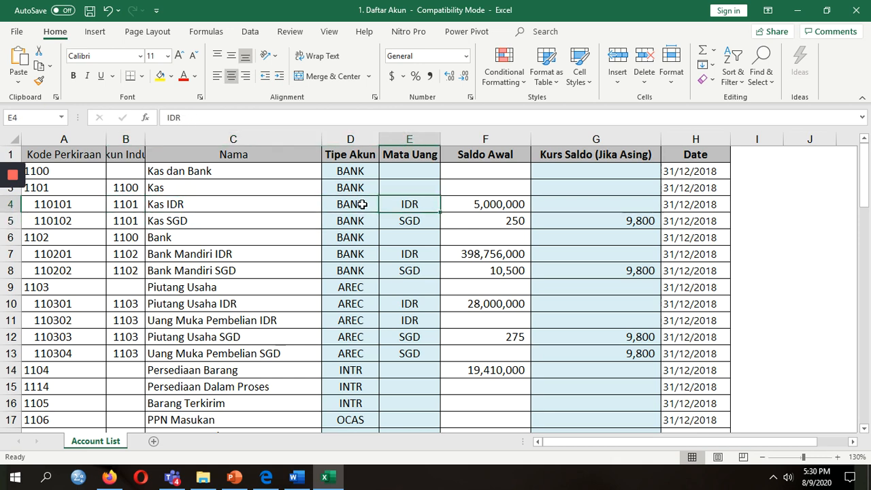
pyautogui.press('Right')
pyautogui.press('Down')
pyautogui.press('Left')
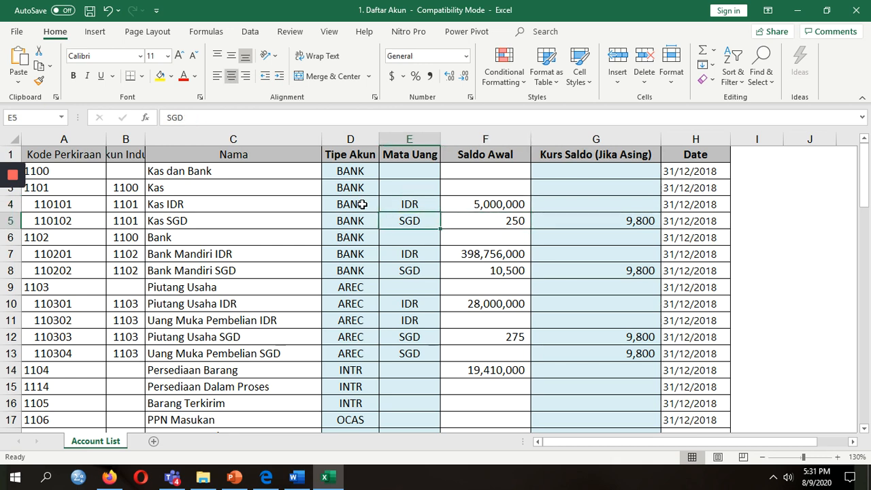
pyautogui.press('Right')
pyautogui.press('Up')
pyautogui.press('Up')
pyautogui.press('Right')
pyautogui.press('Right')
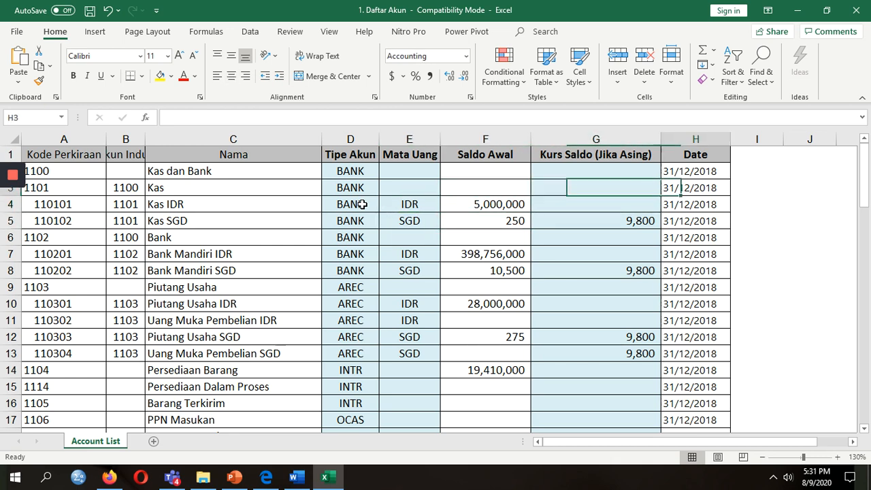
pyautogui.press('Up')
# Review the 9,800 exchange rate and balances like Tanah 525,000,000, then close without saving.
pyautogui.press('Right')
pyautogui.press('Left')
pyautogui.press('Down')
pyautogui.press('Down')
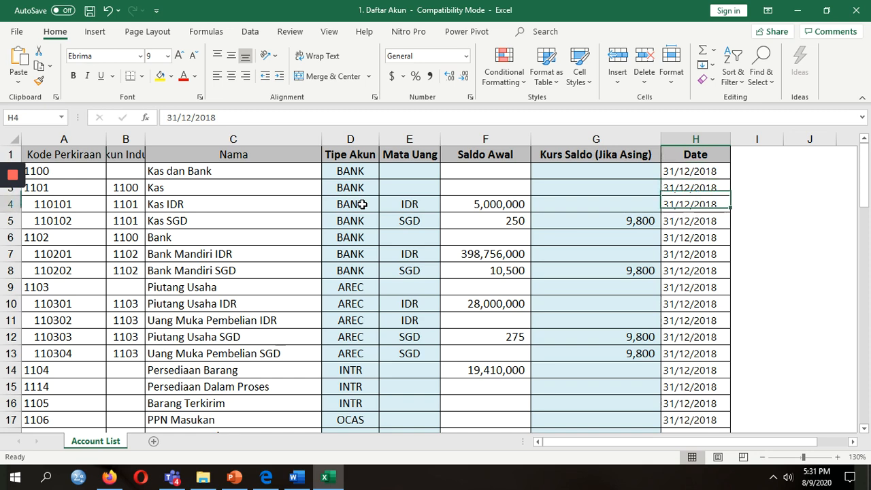
pyautogui.press('Down')
pyautogui.press('Left')
pyautogui.press('Left')
pyautogui.press('Right')
pyautogui.press('Down')
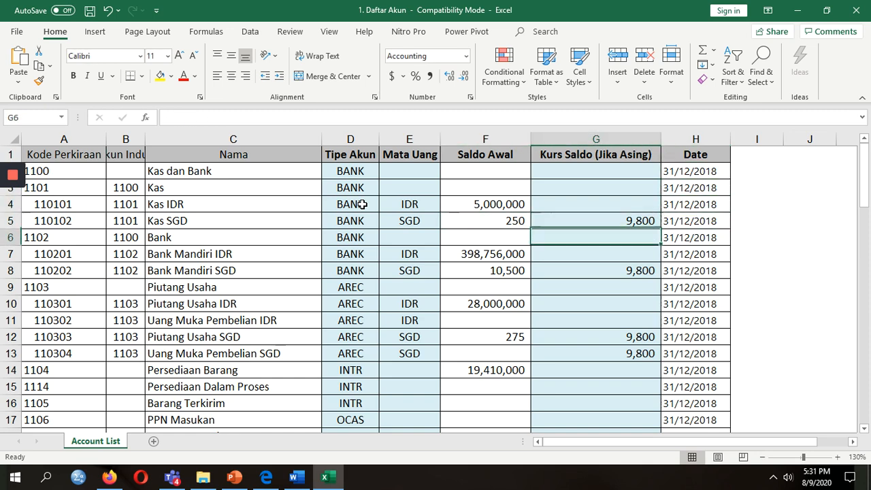
pyautogui.press('Down')
pyautogui.press('Down')
pyautogui.press('Down')
pyautogui.press('Down')
pyautogui.press('Down')
pyautogui.press('Down')
pyautogui.press('Down')
pyautogui.press('Down')
pyautogui.press('Down')
pyautogui.press('Down')
pyautogui.press('Down')
pyautogui.press('Down')
pyautogui.press('Down')
pyautogui.press('Down')
pyautogui.press('Down')
pyautogui.press('Down')
pyautogui.press('Down')
pyautogui.press('Down')
pyautogui.press('Down')
pyautogui.press('Down')
pyautogui.press('Down')
pyautogui.press('Down')
pyautogui.press('Down')
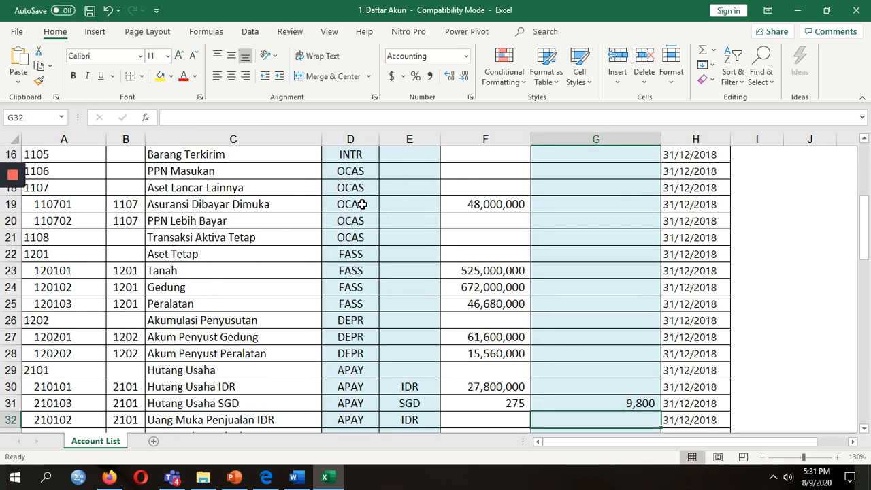
pyautogui.press('Up')
pyautogui.press('Up')
pyautogui.press('Up')
pyautogui.press('Up')
pyautogui.press('Up')
pyautogui.press('Up')
pyautogui.press('Up')
pyautogui.press('Up')
pyautogui.press('Up')
pyautogui.press('Up')
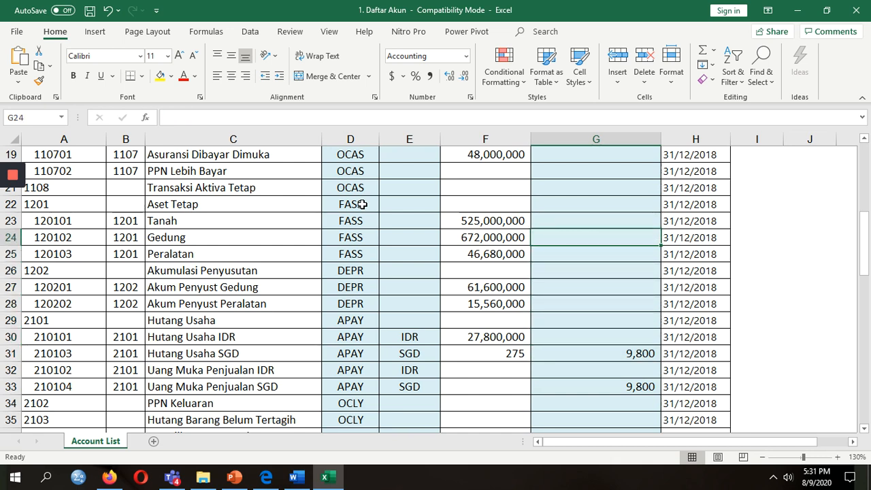
pyautogui.press('Left')
pyautogui.press('Down')
pyautogui.press('Down')
pyautogui.press('Down')
pyautogui.press('Down')
pyautogui.press('Down')
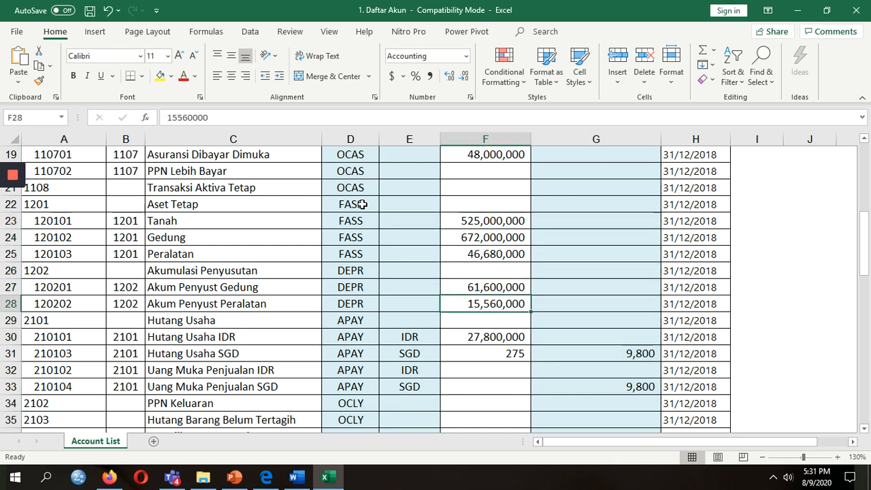
pyautogui.press('Down')
pyautogui.press('Down')
pyautogui.press('Down')
pyautogui.press('Down')
pyautogui.press('Down')
pyautogui.press('Down')
pyautogui.press('Down')
pyautogui.press('Down')
pyautogui.press('Down')
pyautogui.press('Down')
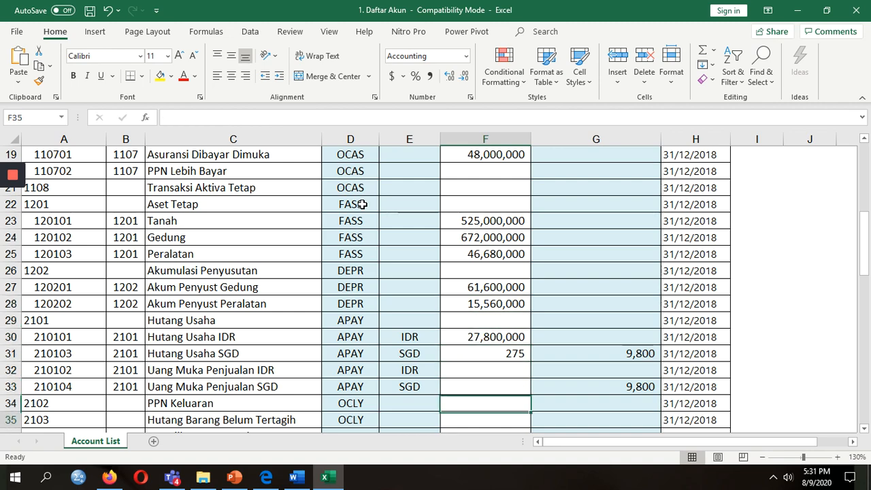
pyautogui.press('Down')
pyautogui.press('Down')
pyautogui.press('Down')
pyautogui.press('Down')
pyautogui.press('Down')
pyautogui.press('Down')
pyautogui.press('Down')
pyautogui.press('Down')
pyautogui.press('Down')
pyautogui.press('Down')
pyautogui.press('Down')
pyautogui.press('Down')
pyautogui.press('Down')
pyautogui.press('Down')
pyautogui.press('Down')
pyautogui.press('Down')
pyautogui.press('Down')
pyautogui.press('Down')
pyautogui.press('Down')
pyautogui.press('Down')
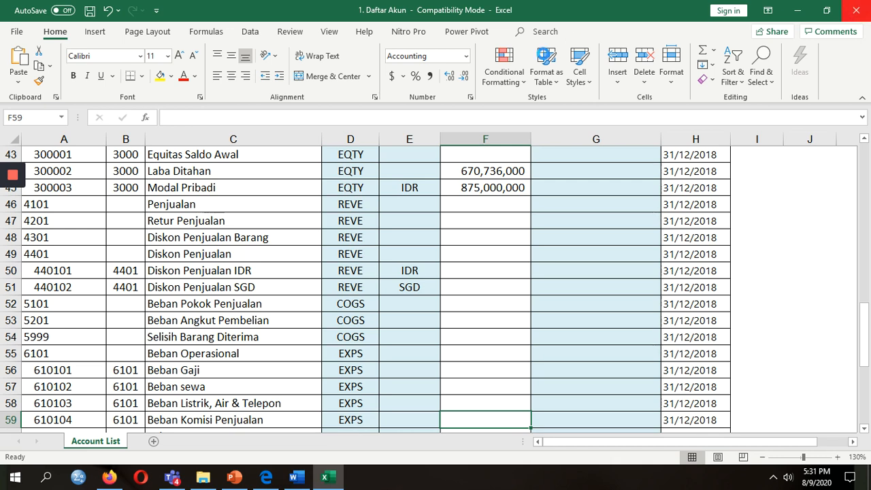
pyautogui.hotkey('alt', 'F4')
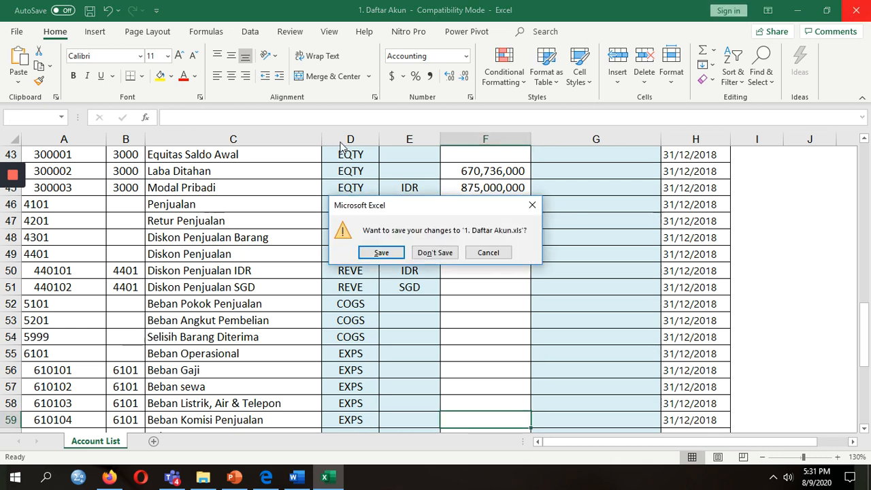
pyautogui.click(444, 254)
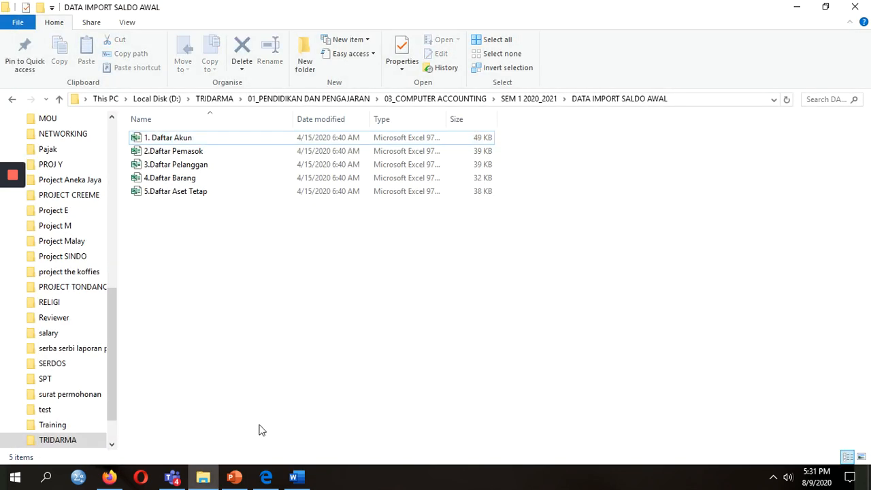
# Return to Accurate Online and open the Impor Akun page's file browser.
pyautogui.click(109, 477)
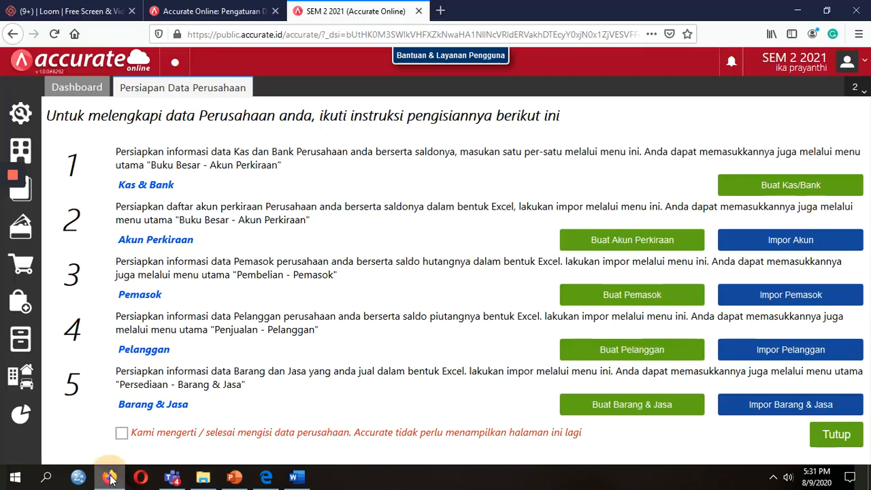
pyautogui.click(776, 241)
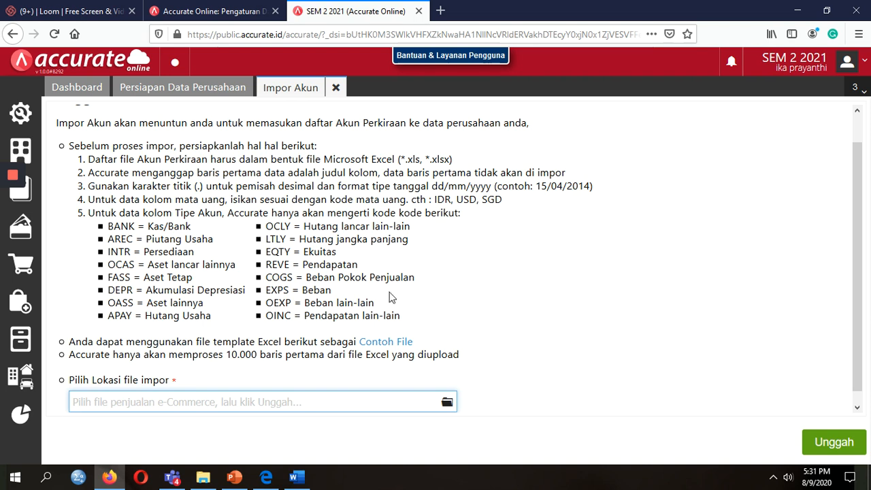
pyautogui.click(446, 403)
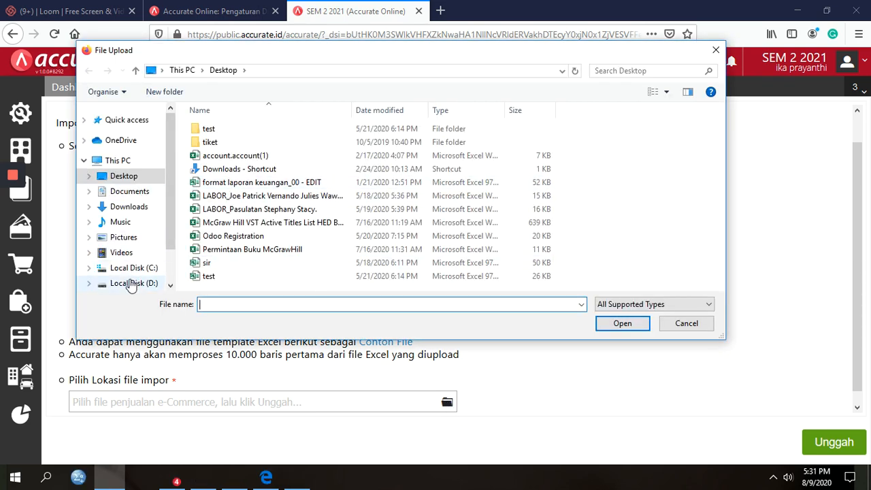
# Browse D:\TRIDARMA\...\SEM 1 2020_2021\DATA IMPORT SALDO AWAL and pick 1. Daftar Akun.xls.
pyautogui.click(131, 284)
pyautogui.click(200, 268)
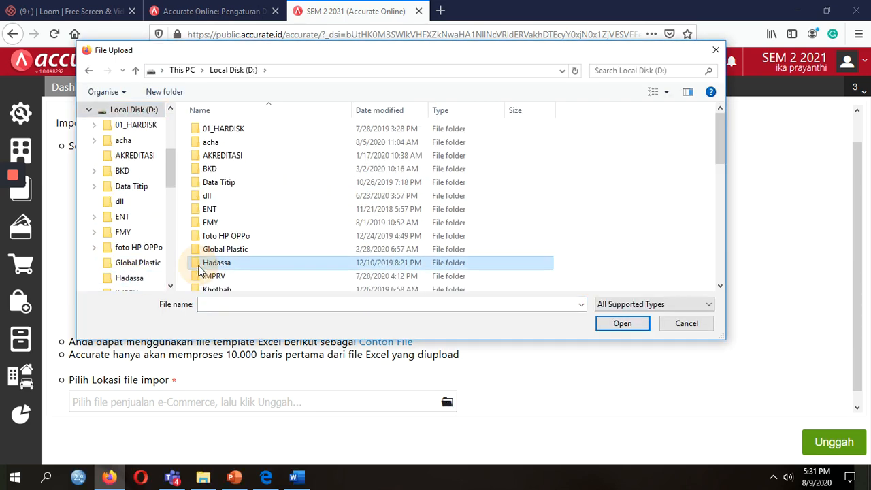
pyautogui.scroll(-10, 200, 269)
pyautogui.doubleClick(250, 235)
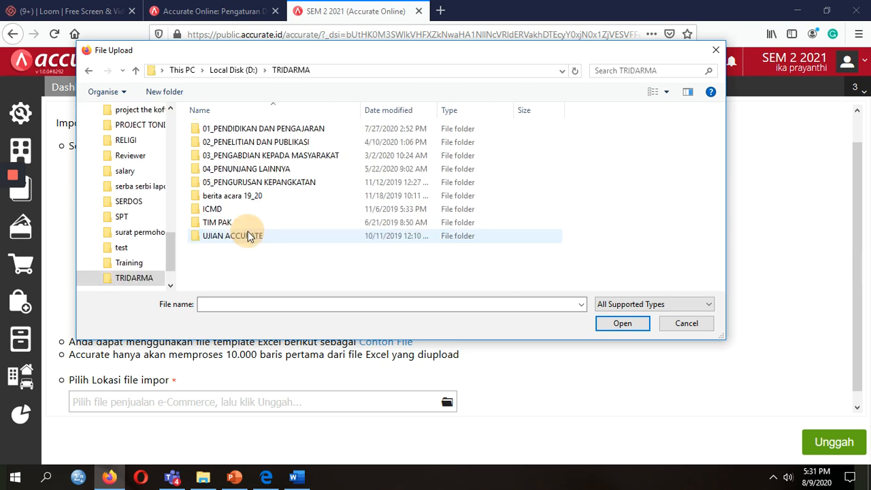
pyautogui.doubleClick(258, 130)
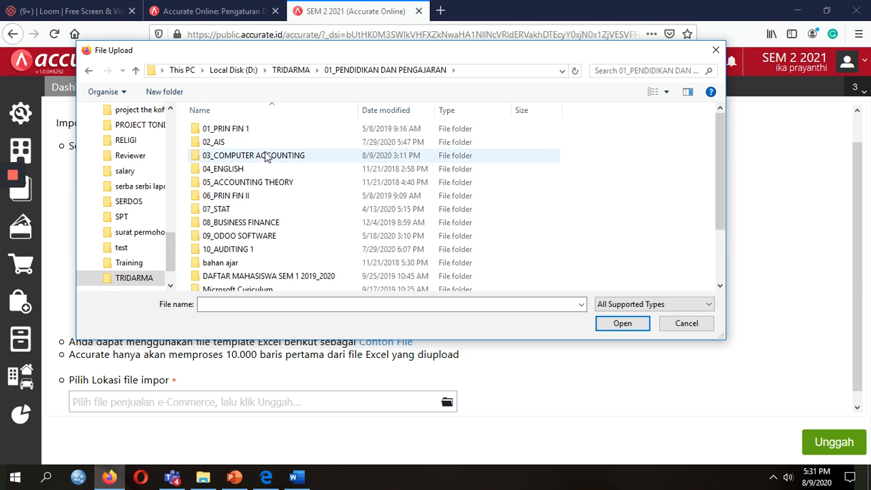
pyautogui.doubleClick(266, 154)
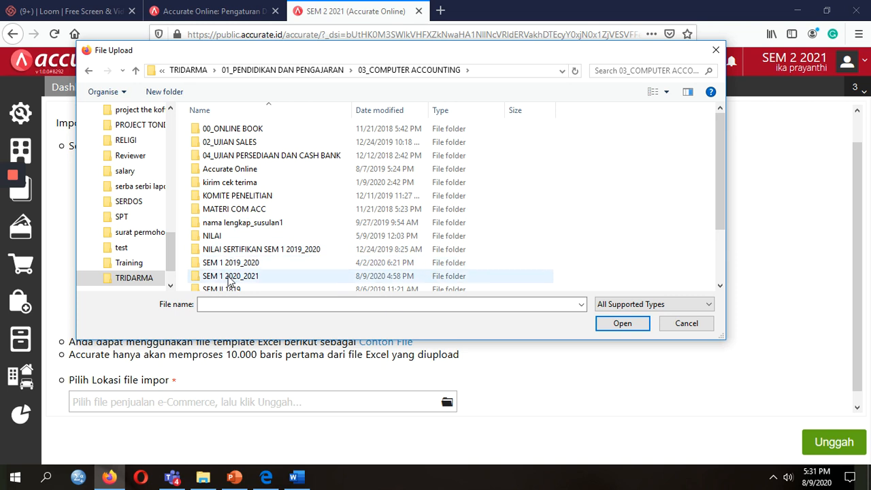
pyautogui.doubleClick(229, 276)
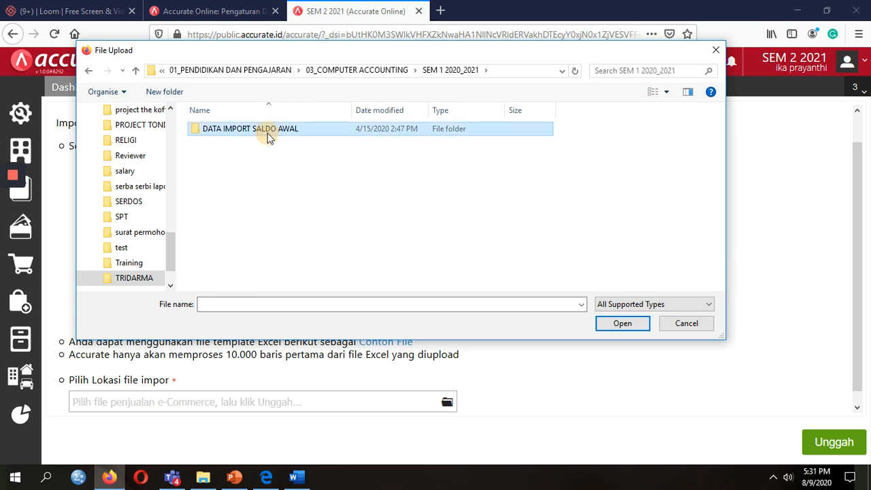
pyautogui.doubleClick(271, 130)
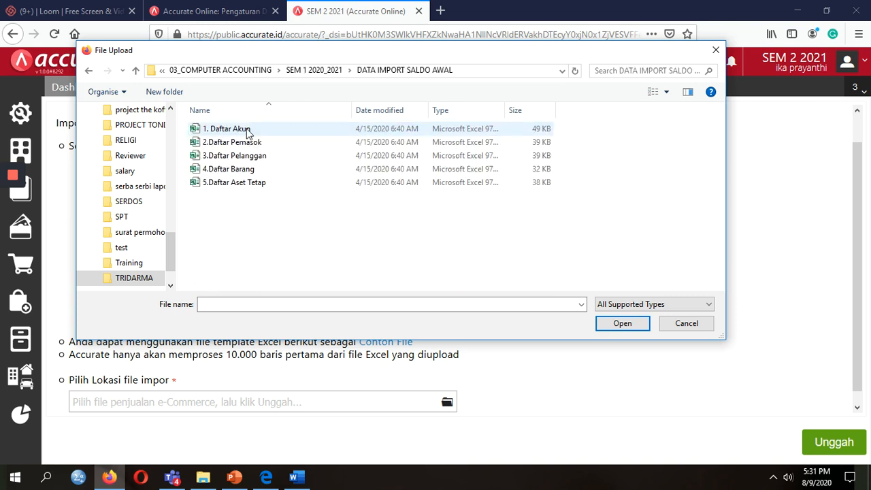
pyautogui.doubleClick(263, 130)
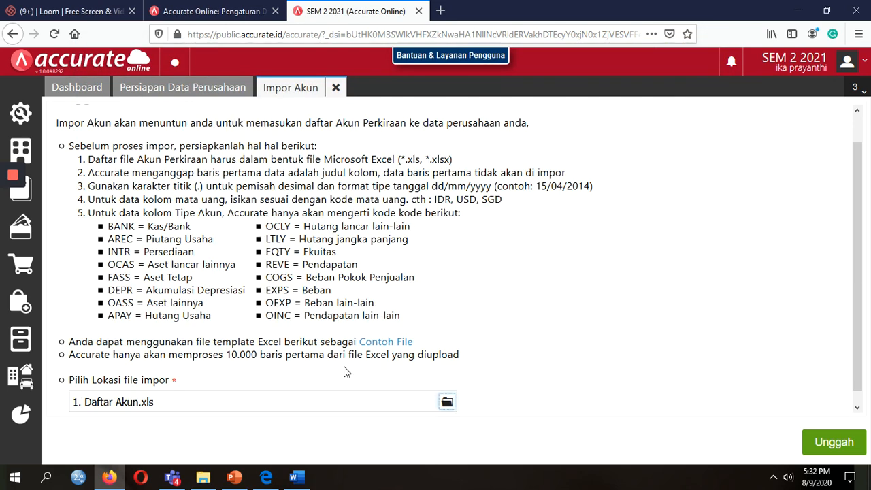
# Upload 1. Daftar Akun, map per Tgl to the Date column, and preview the import.
pyautogui.click(843, 444)
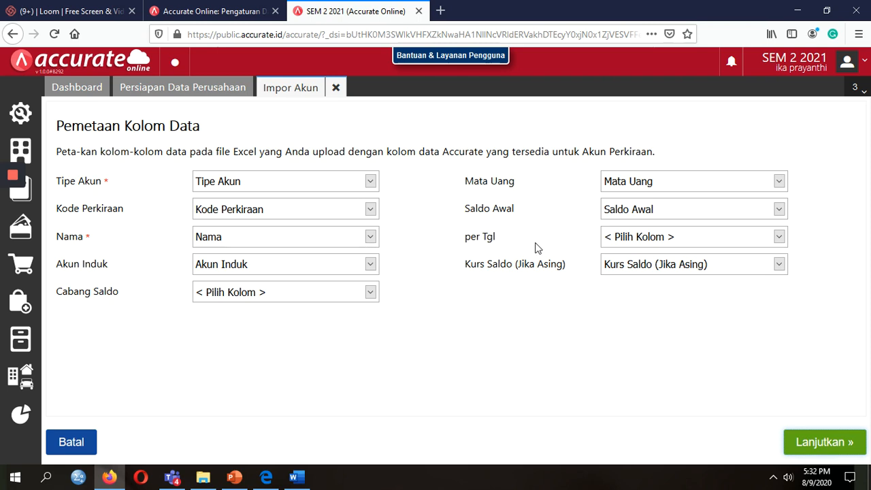
pyautogui.click(650, 239)
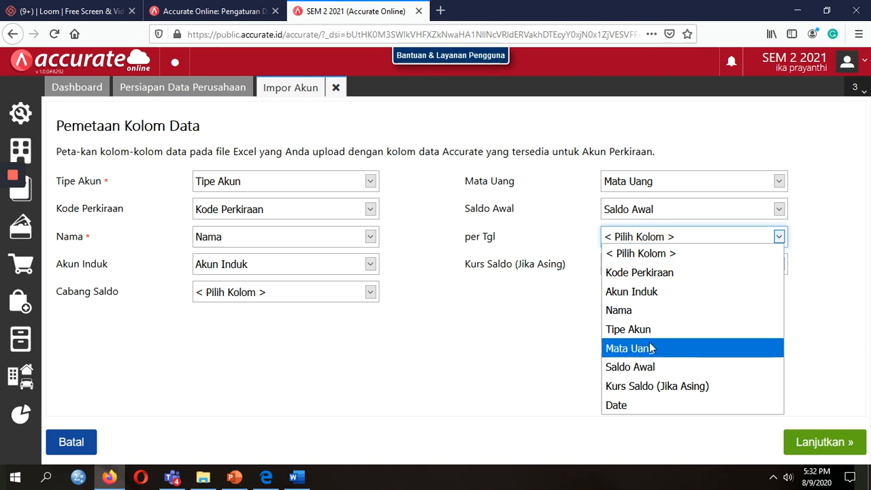
pyautogui.click(624, 407)
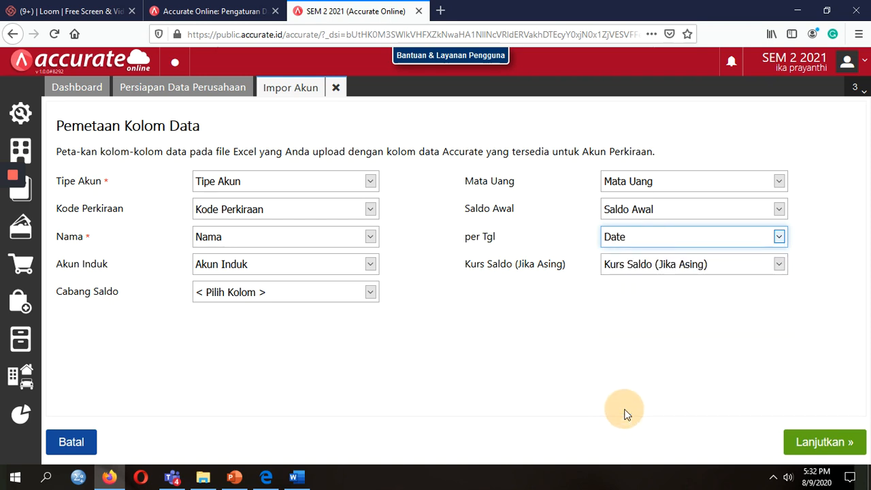
pyautogui.click(662, 243)
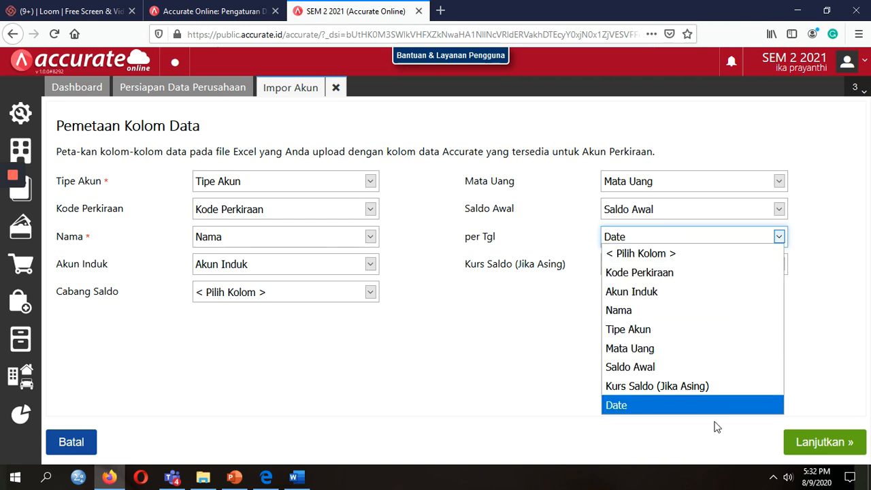
pyautogui.click(643, 405)
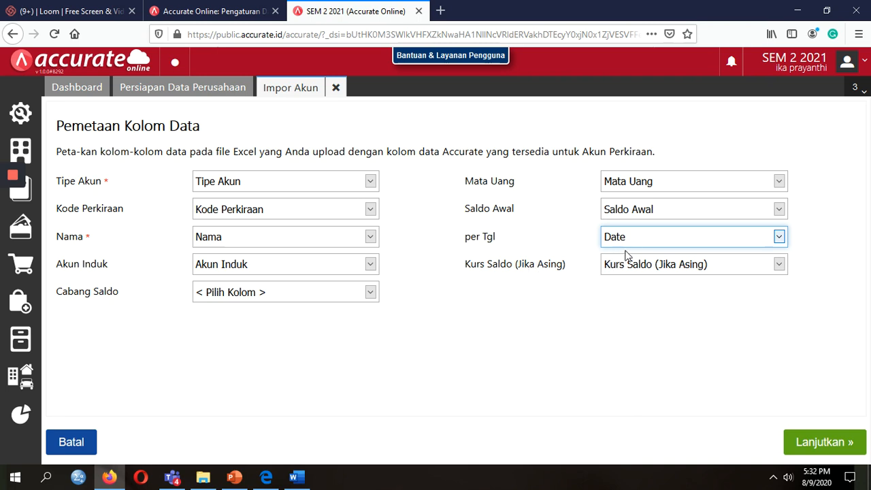
pyautogui.click(824, 453)
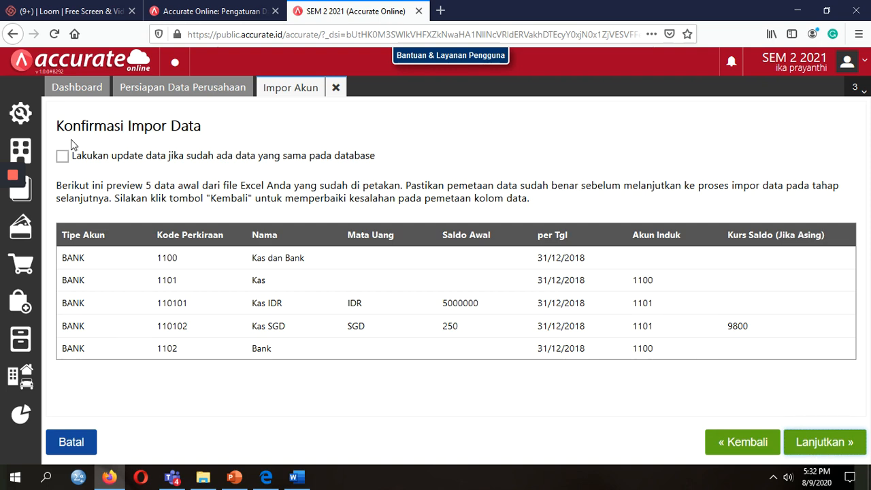
# Tick 'Lakukan update data' and import the chart of accounts, processing 72 records.
pyautogui.click(63, 159)
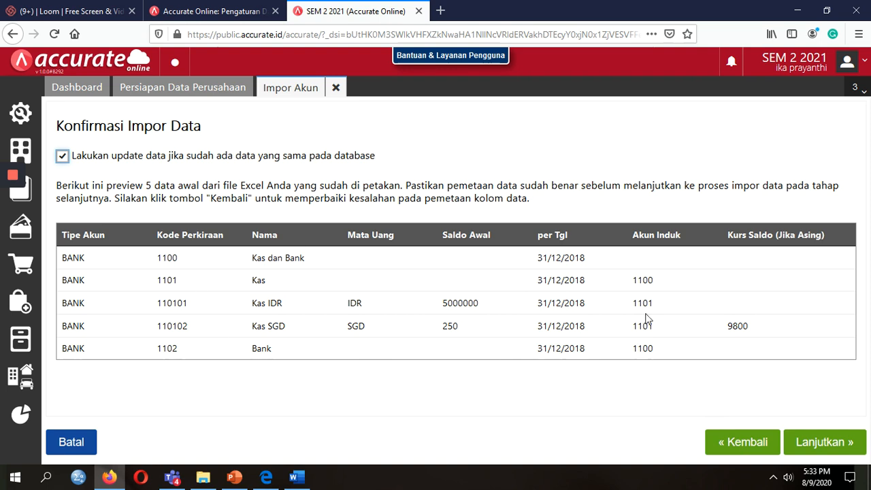
pyautogui.click(826, 446)
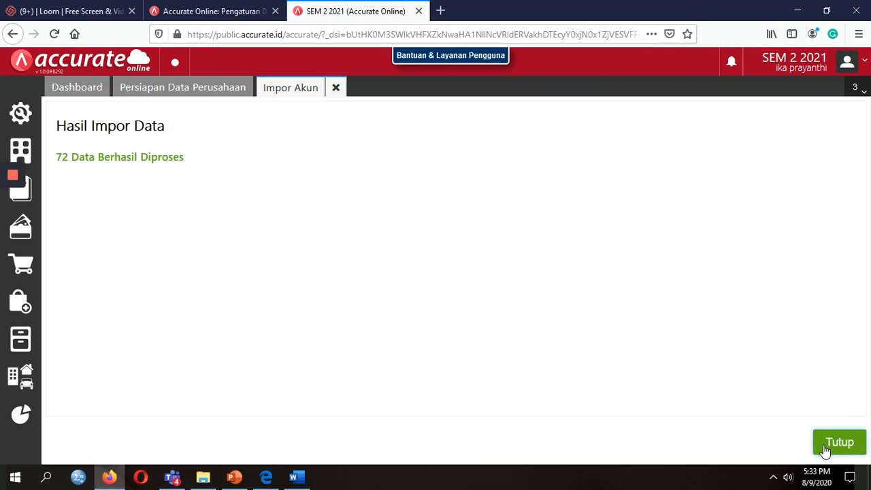
pyautogui.click(201, 487)
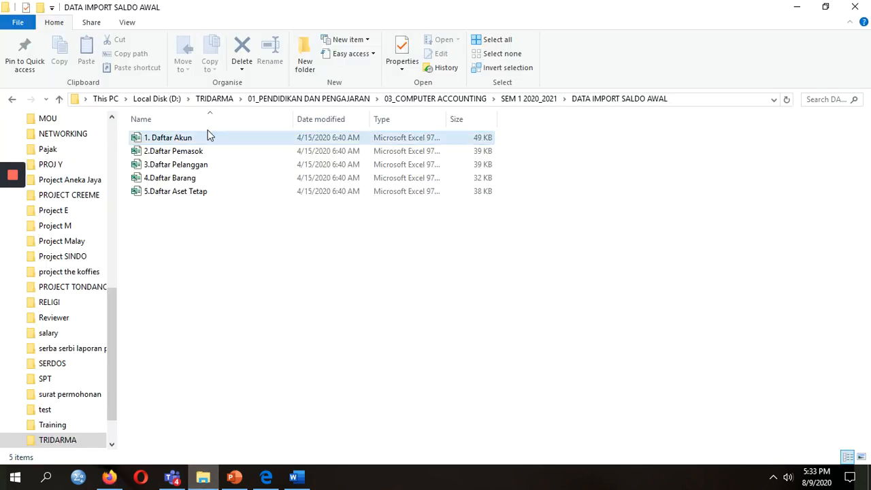
# Open 1. Daftar Akun in Excel, count 72 names in the Nama column, and return to Accurate.
pyautogui.doubleClick(192, 138)
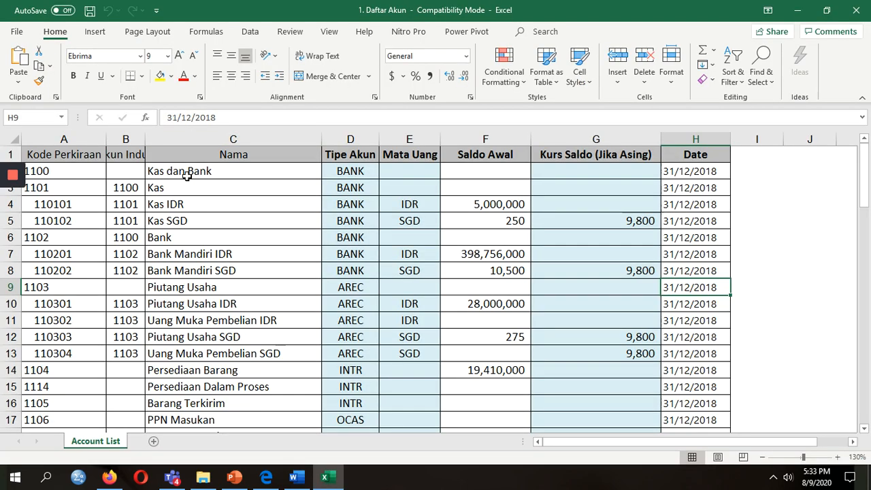
pyautogui.click(175, 171)
pyautogui.press('Up')
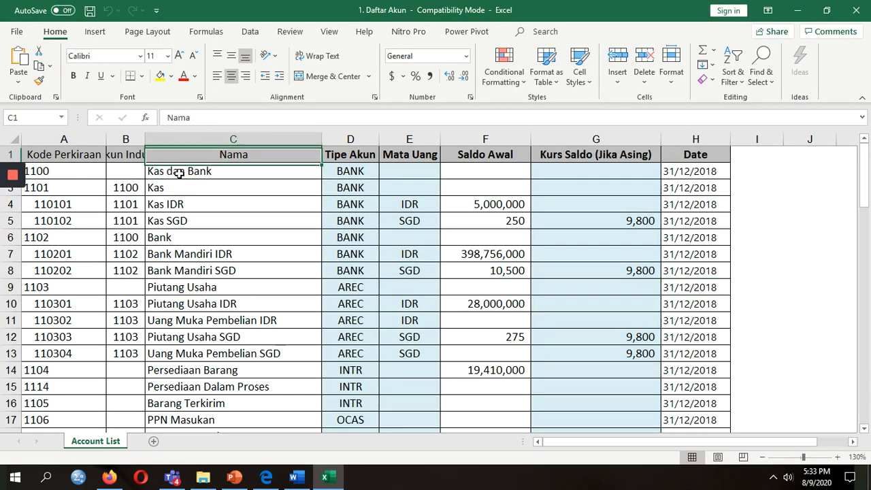
pyautogui.press('Down')
pyautogui.hotkey('ctrl', 'shift', 'Down')
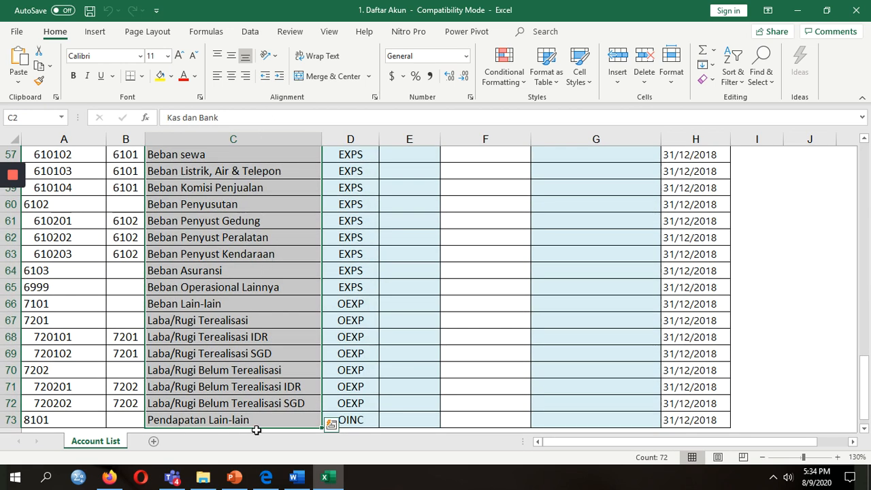
pyautogui.click(383, 374)
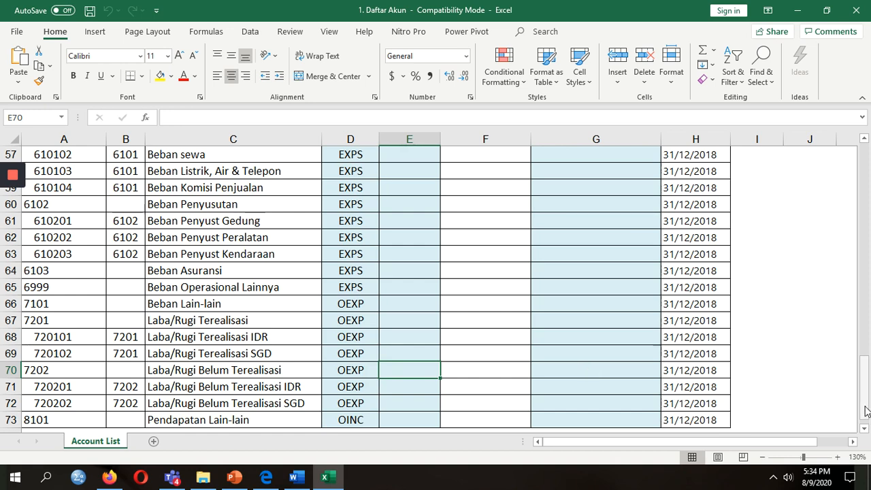
pyautogui.moveTo(865, 406); pyautogui.dragTo(843, 107)
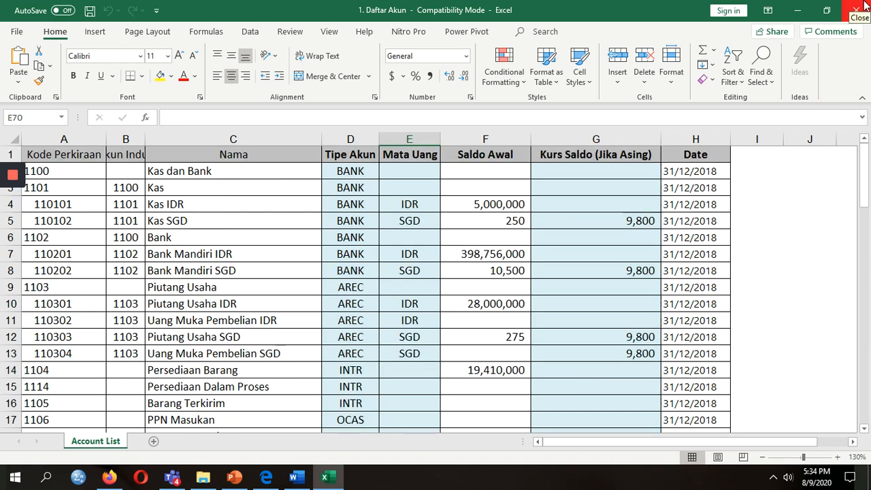
pyautogui.click(109, 478)
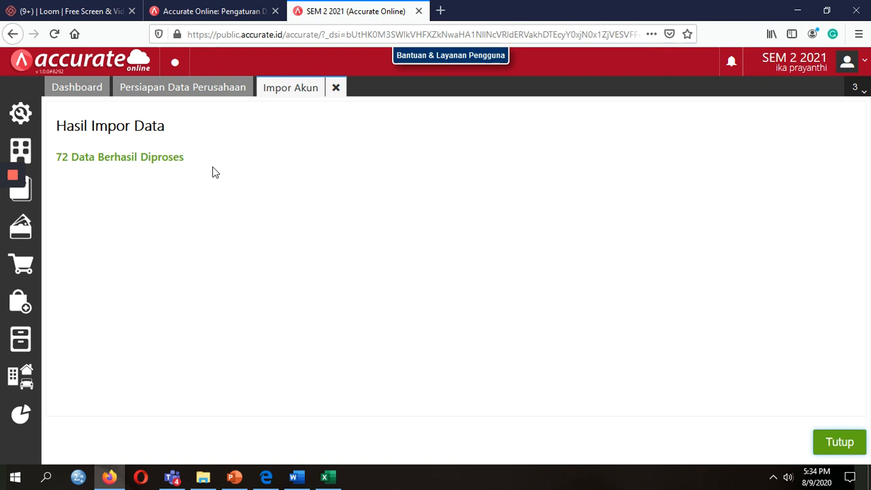
# Close the account import results and upload 2.Daftar Pemasok.xls to the supplier import's column mapping.
pyautogui.click(822, 437)
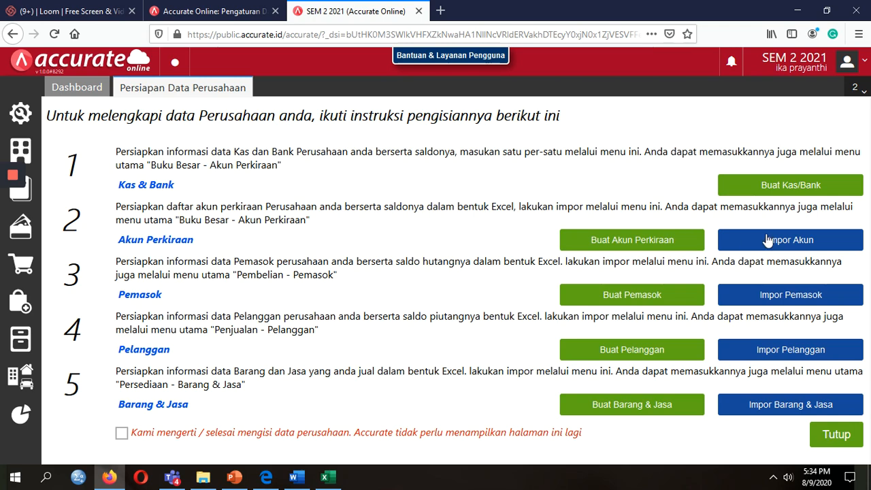
pyautogui.click(787, 300)
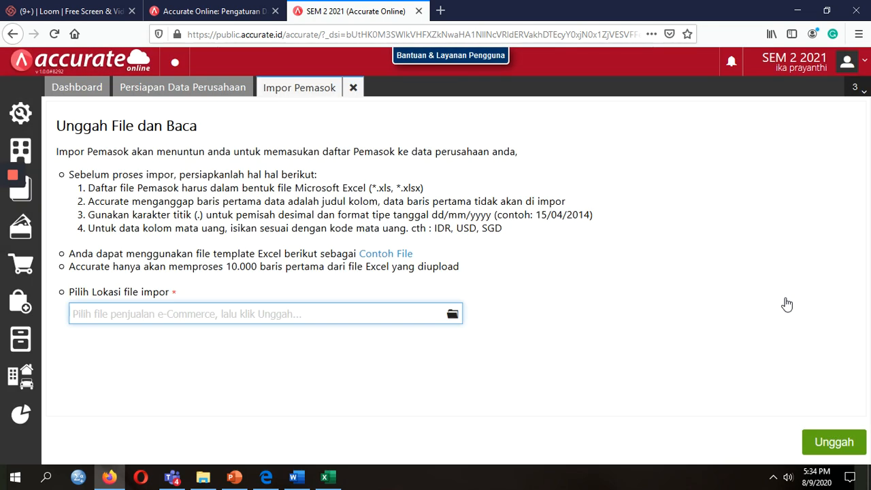
pyautogui.click(454, 313)
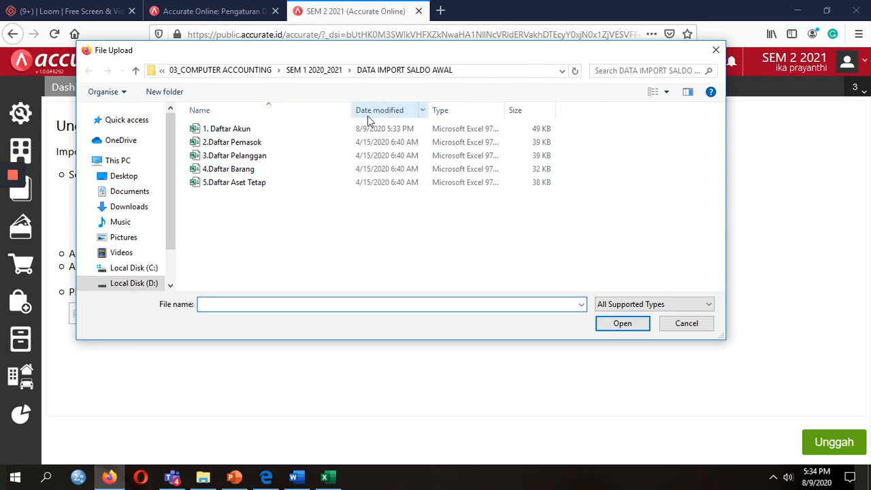
pyautogui.doubleClick(259, 142)
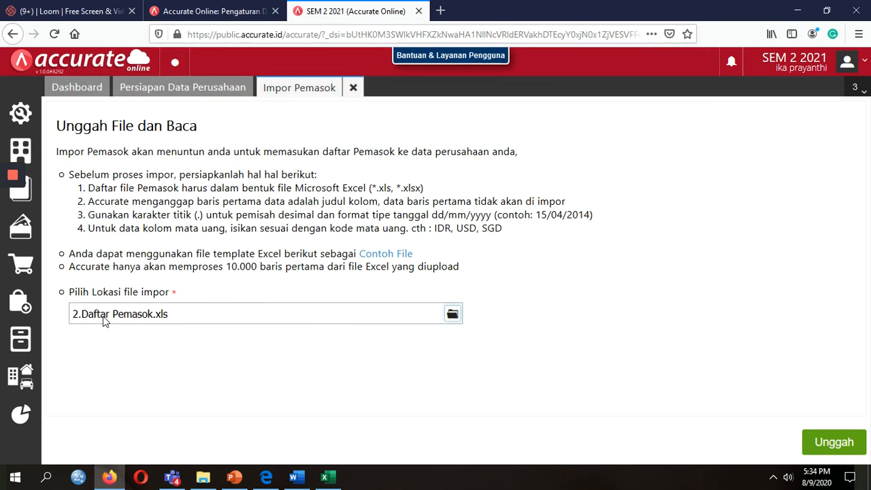
pyautogui.click(831, 442)
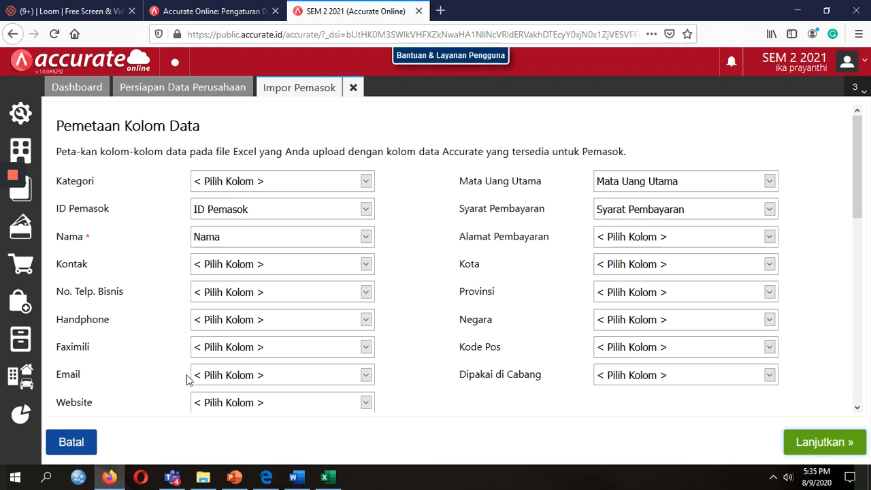
# Import the suppliers with 'Lakukan update data dan simpan saldo awal' ticked, processing 6 records.
pyautogui.click(821, 449)
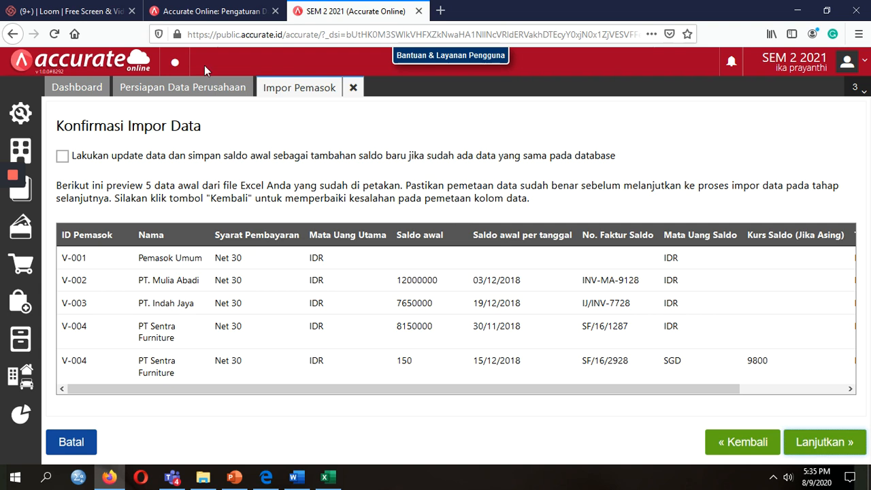
pyautogui.click(62, 157)
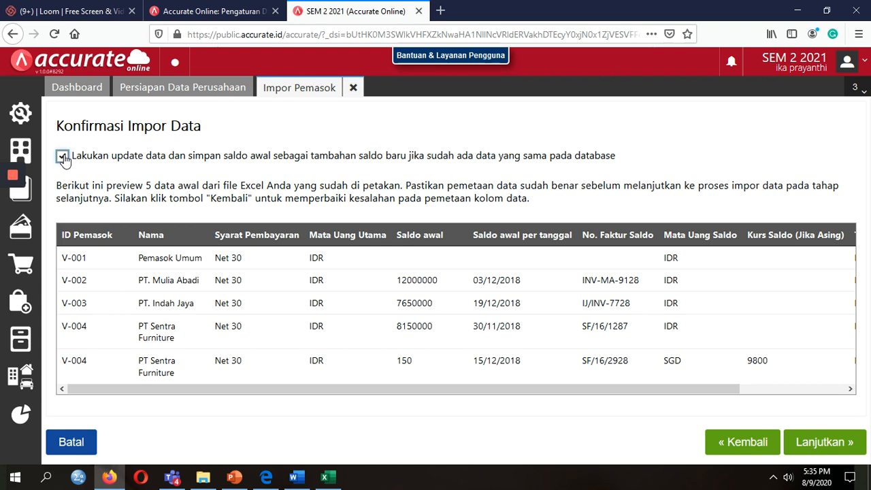
pyautogui.click(62, 156)
pyautogui.click(62, 156)
pyautogui.click(151, 235)
pyautogui.click(820, 443)
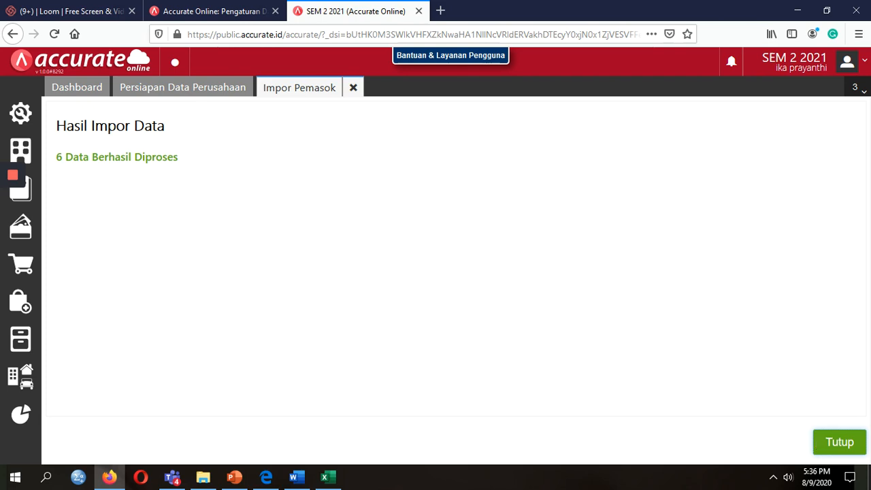
pyautogui.click(325, 477)
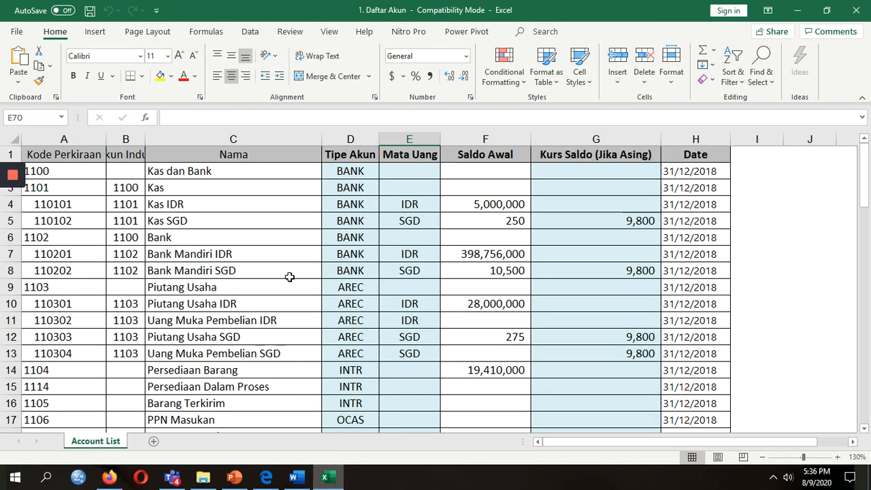
# Close the account workbook, then open 2.Daftar Pemasok and count its six supplier names in B2:B7.
pyautogui.click(856, 10)
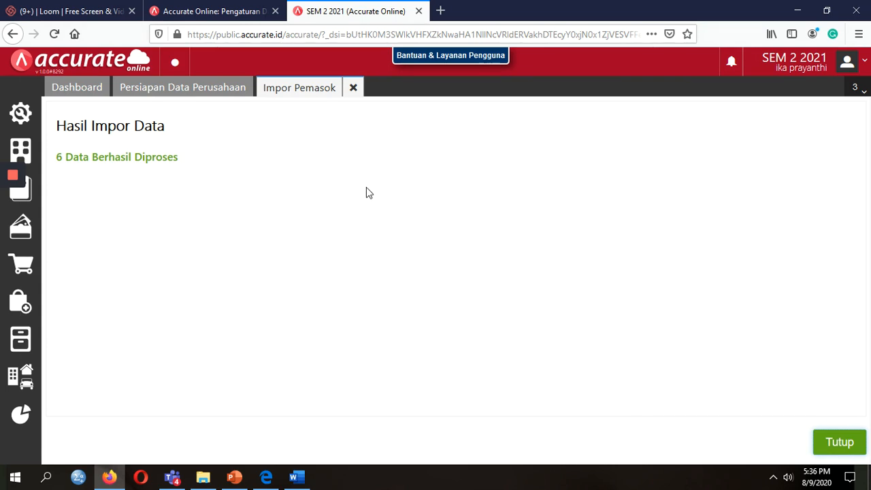
pyautogui.click(202, 476)
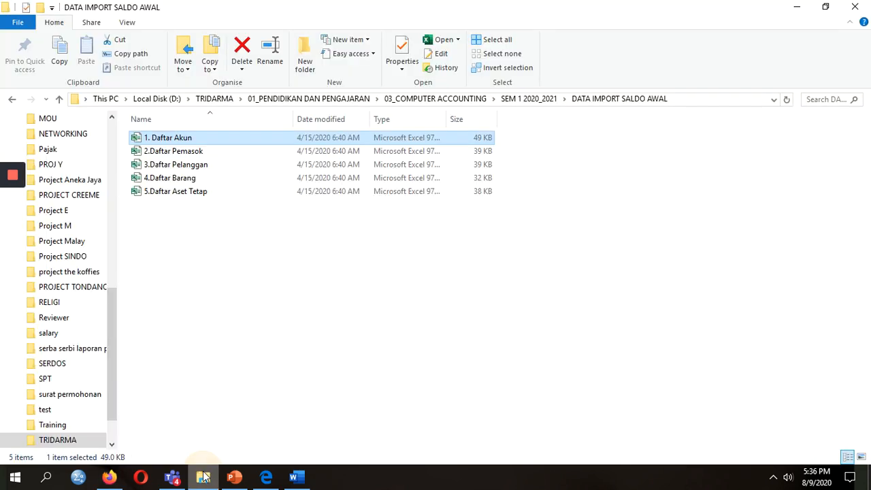
pyautogui.doubleClick(207, 155)
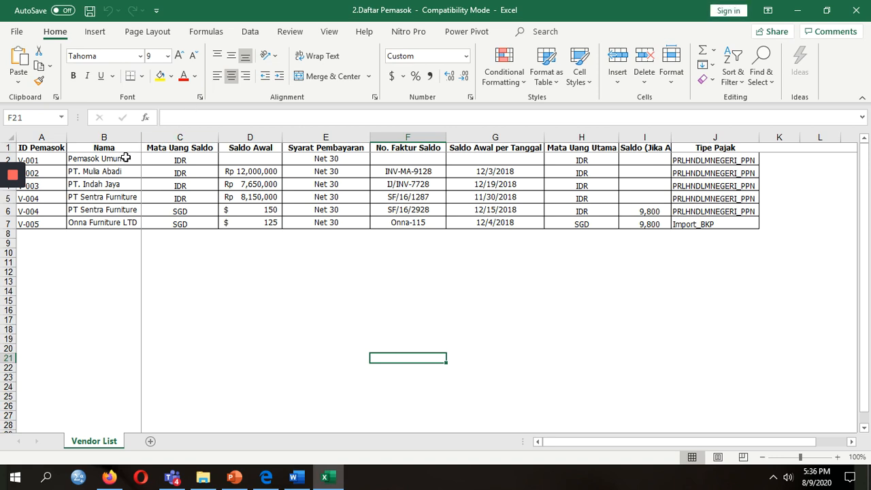
pyautogui.moveTo(126, 157); pyautogui.dragTo(116, 219)
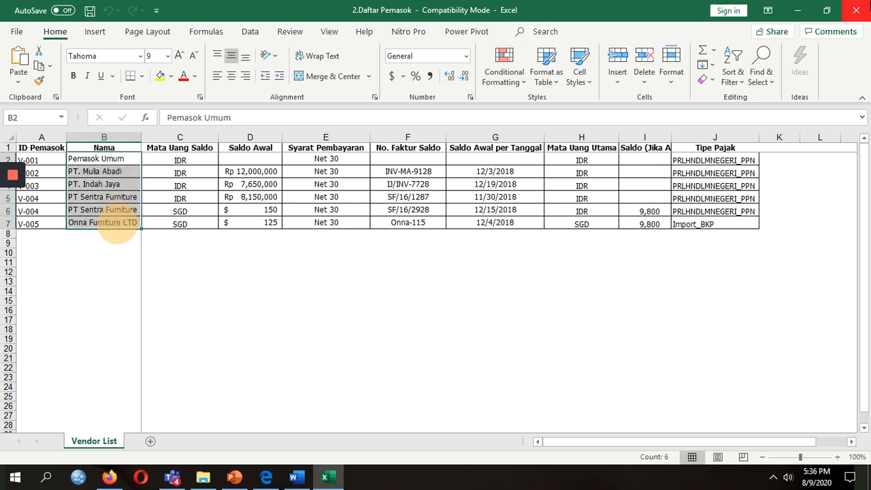
pyautogui.click(855, 10)
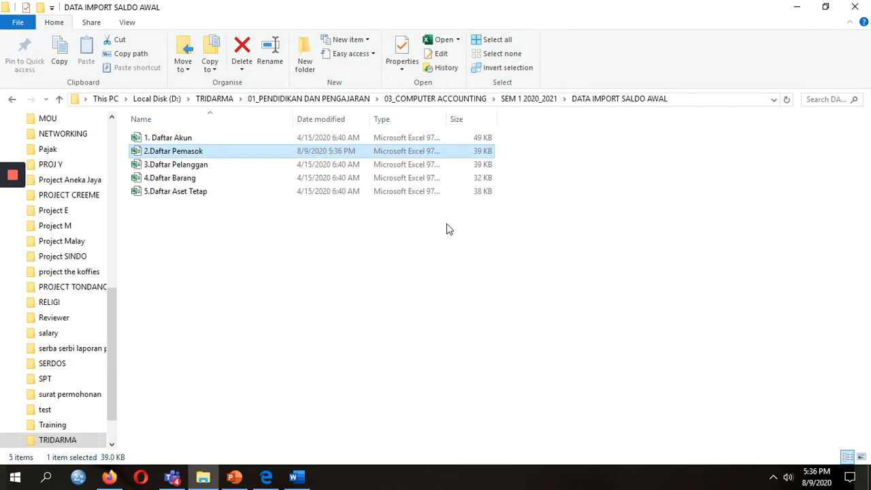
# Close the supplier Hasil Impor Data page to return to Persiapan Data Perusahaan.
pyautogui.click(109, 477)
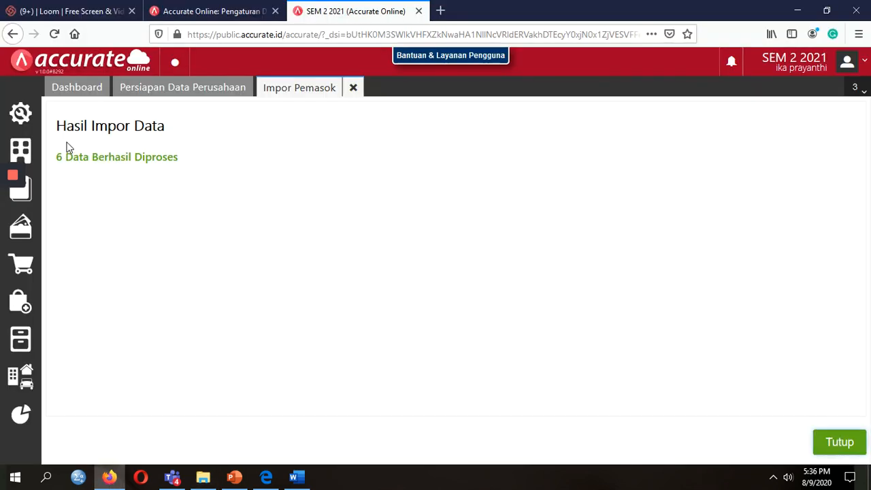
pyautogui.click(7, 227)
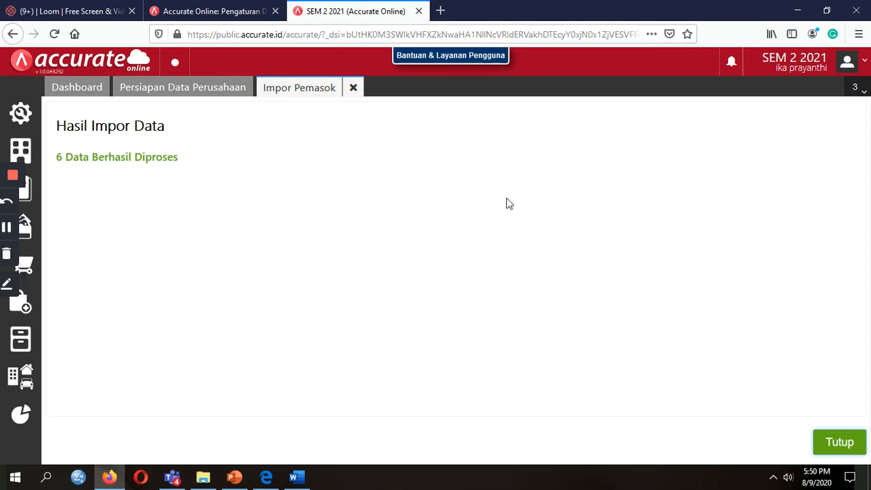
pyautogui.click(838, 444)
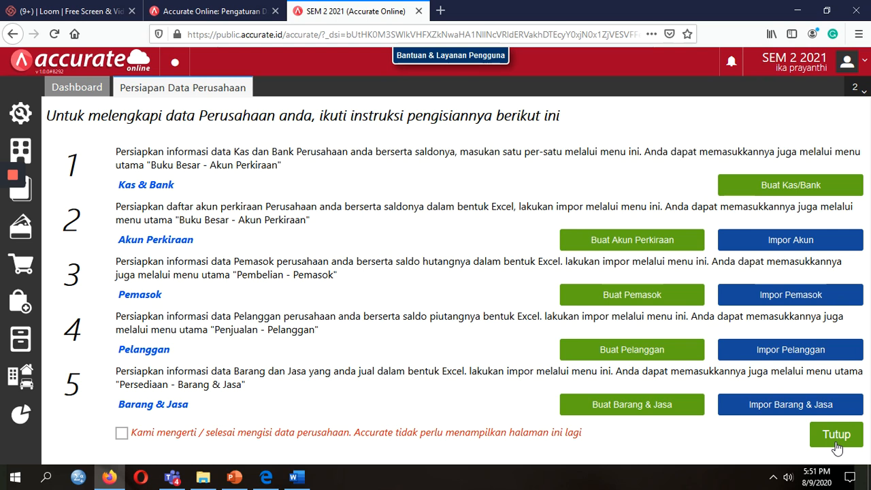
# Upload 3.Daftar Pelanggan.xls to the customer import and reach the column mapping.
pyautogui.click(786, 351)
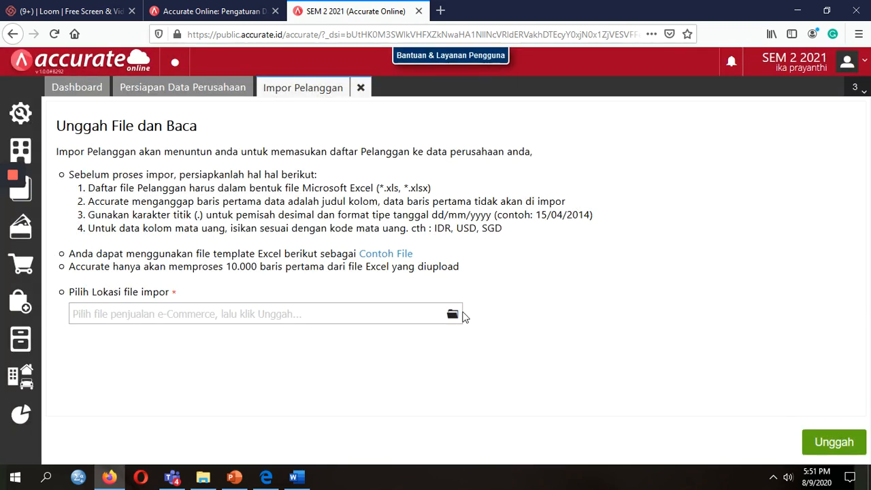
pyautogui.click(453, 314)
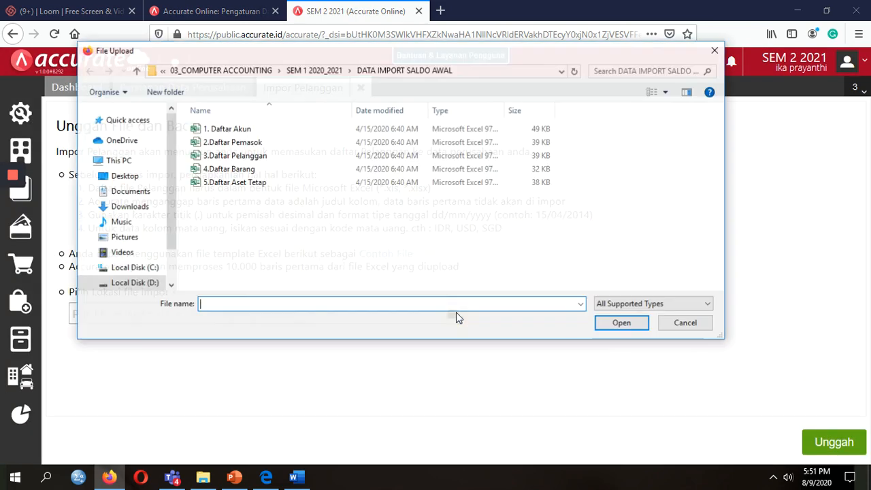
pyautogui.doubleClick(241, 160)
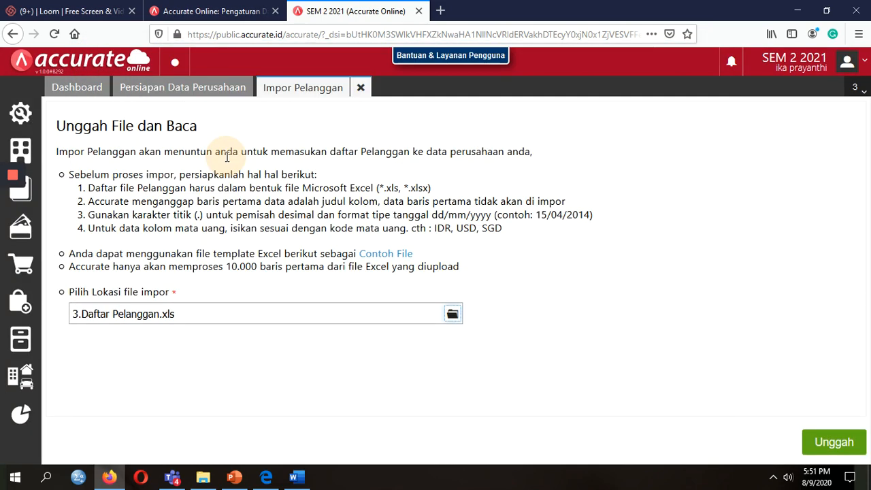
pyautogui.click(813, 444)
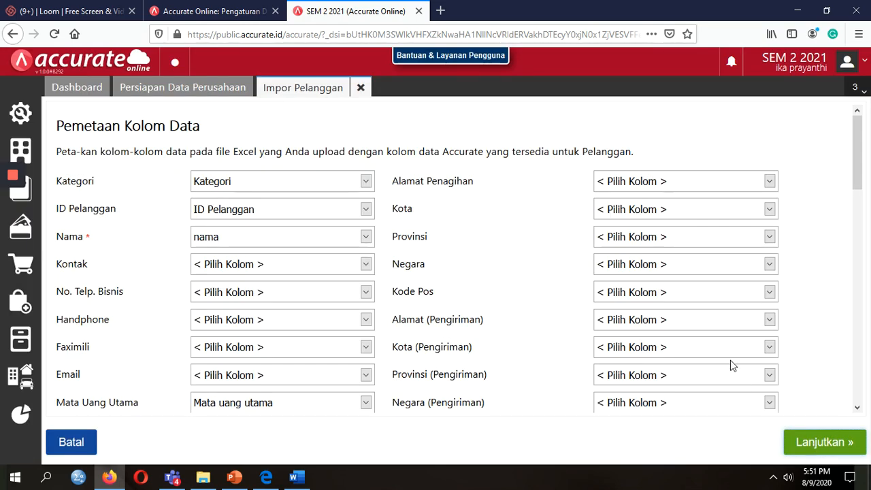
# Import the customers with updating of existing records ticked, processing 6 records.
pyautogui.click(822, 452)
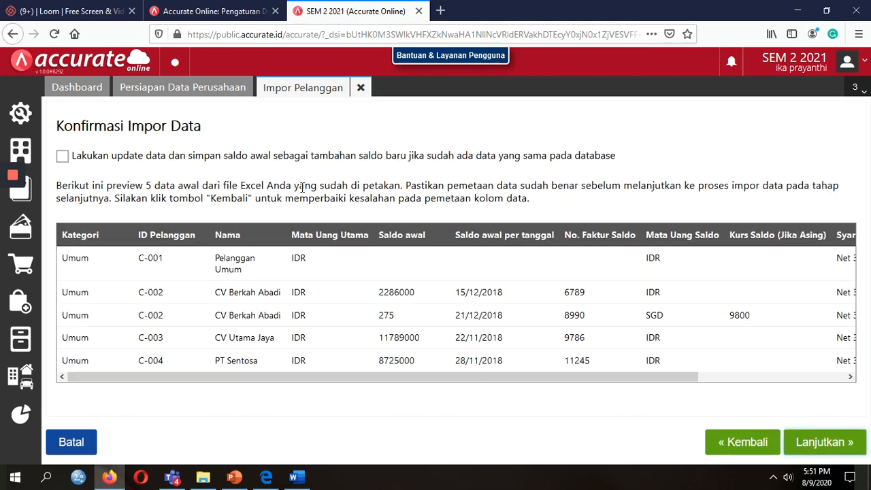
pyautogui.click(61, 158)
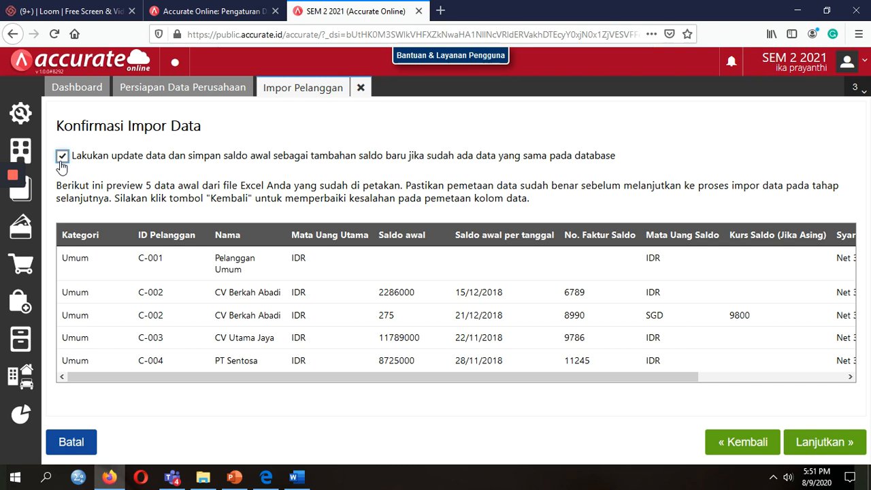
pyautogui.click(819, 448)
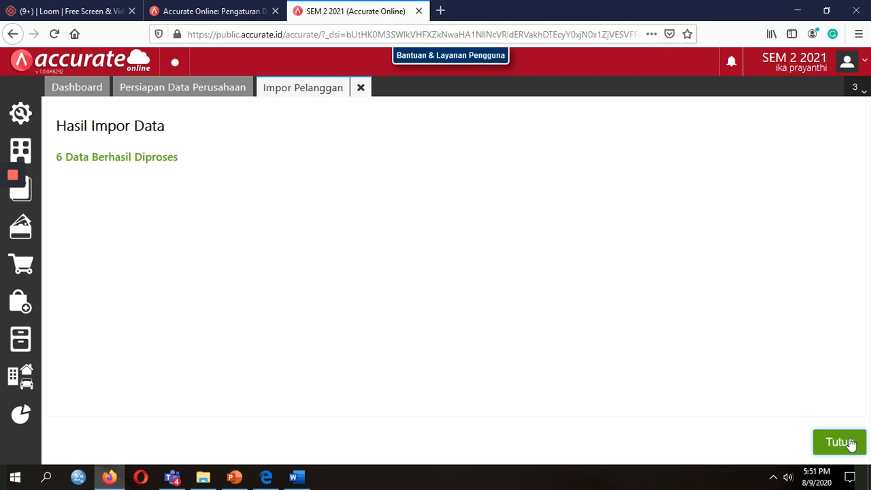
pyautogui.click(846, 443)
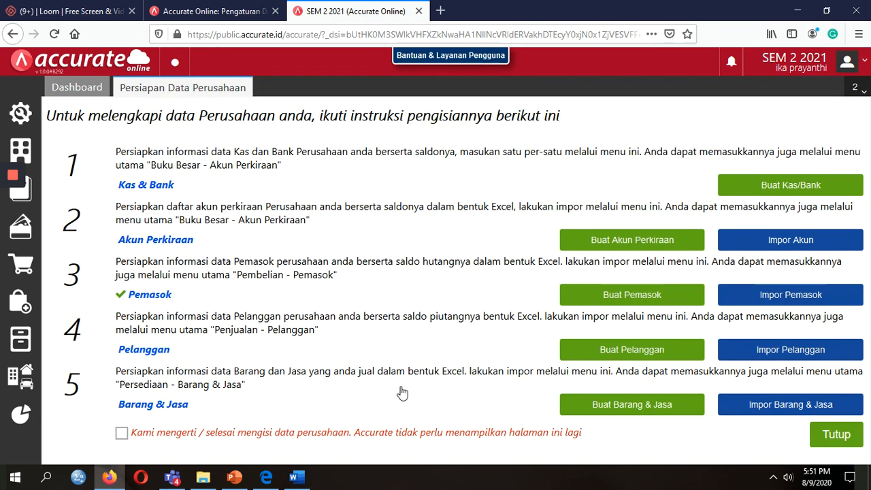
# Open 3.Daftar Pelanggan, count its six customer names in C2:C7, and close it.
pyautogui.click(204, 477)
pyautogui.click(189, 169)
pyautogui.doubleClick(190, 166)
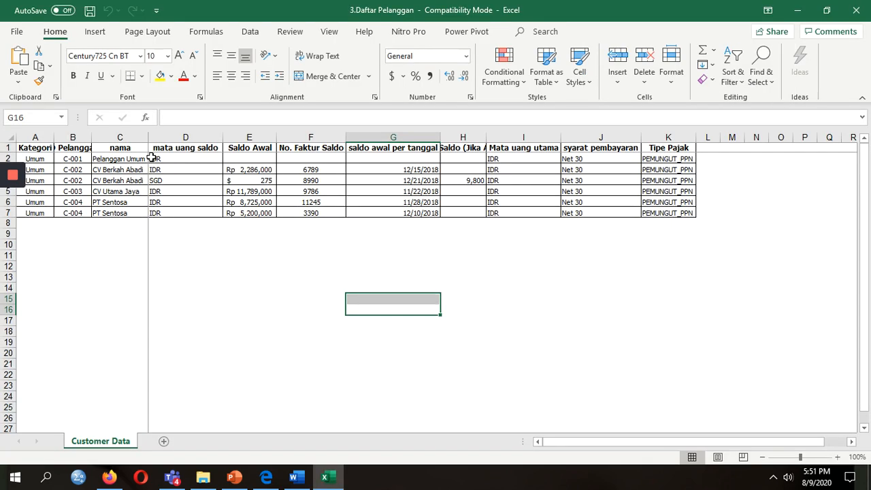
pyautogui.moveTo(140, 160); pyautogui.dragTo(135, 212)
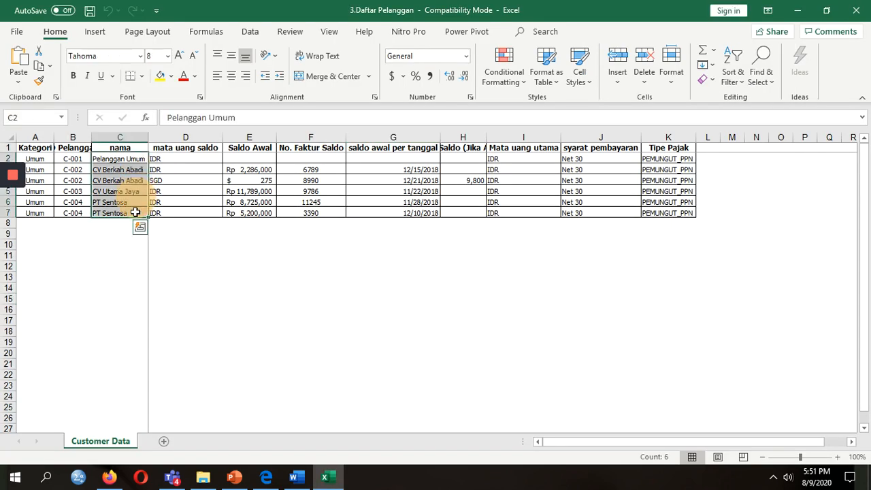
pyautogui.click(856, 10)
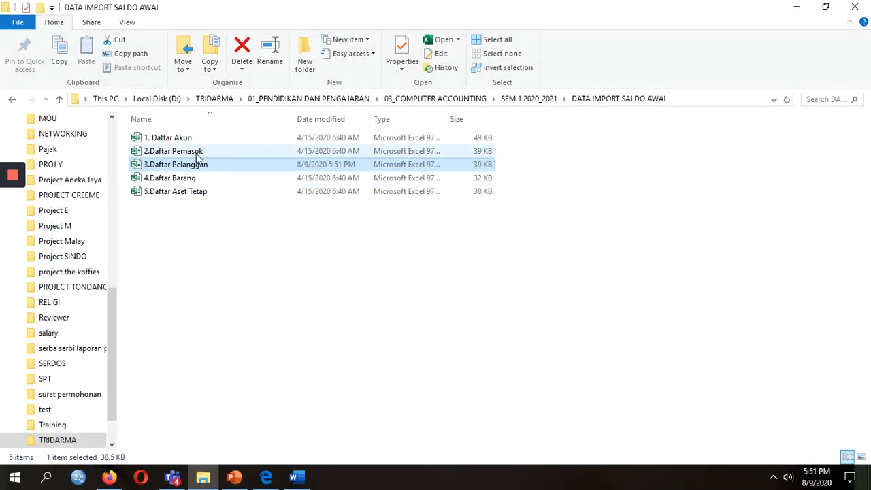
# Open 2.Daftar Pemasok, count its six supplier names in B2:B7, and close Excel.
pyautogui.doubleClick(195, 151)
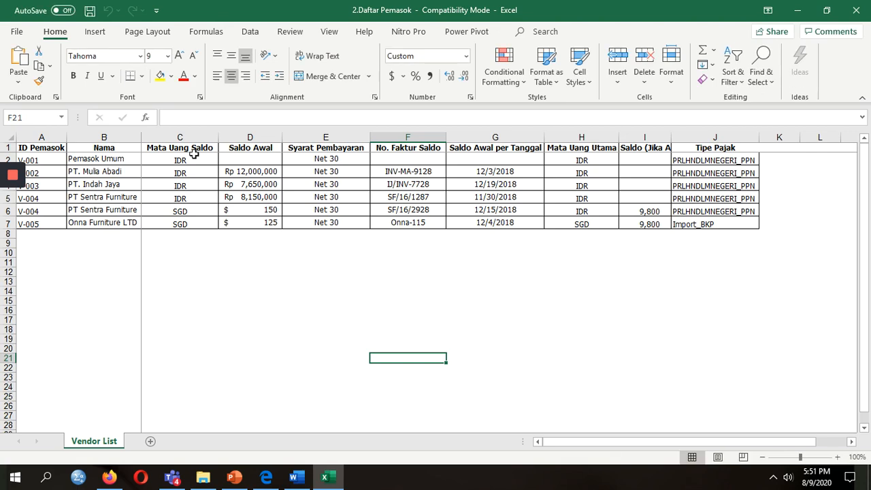
pyautogui.moveTo(136, 158); pyautogui.dragTo(124, 224)
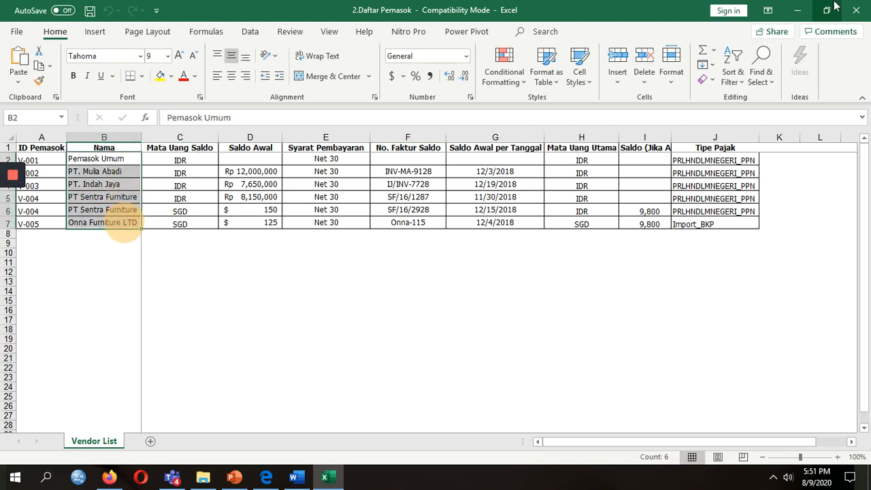
pyautogui.click(867, 7)
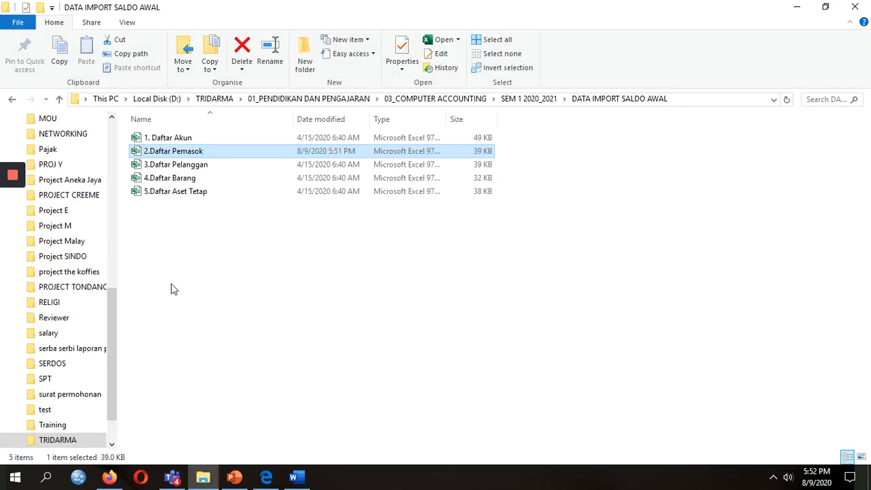
pyautogui.moveTo(5, 211)
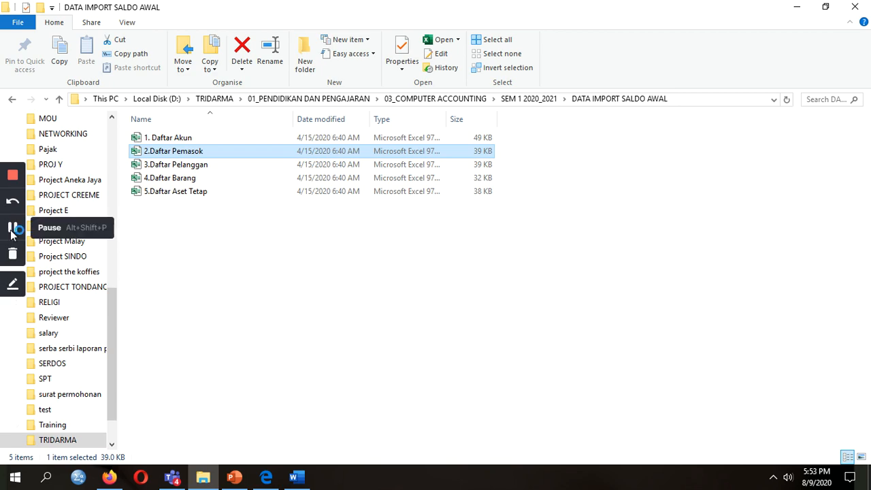
# Add the warehouses Depan and Belakang in the inventory section.
pyautogui.click(109, 477)
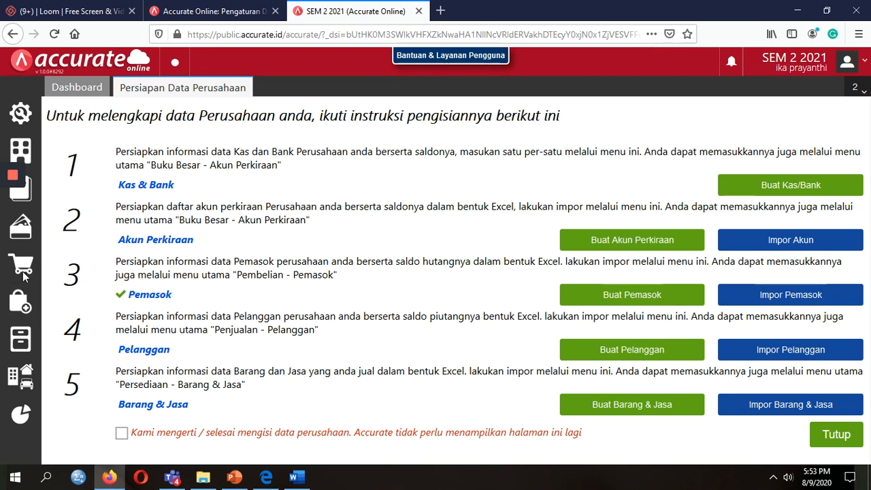
pyautogui.click(21, 339)
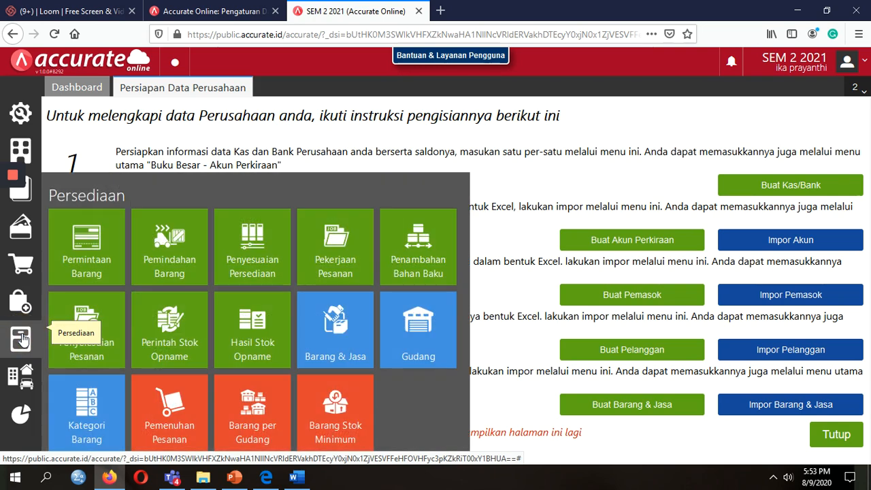
pyautogui.click(385, 348)
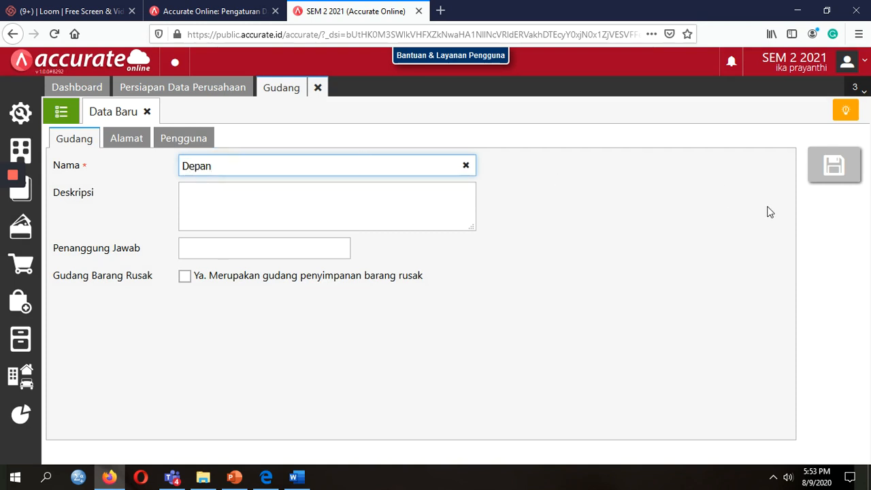
pyautogui.click(834, 175)
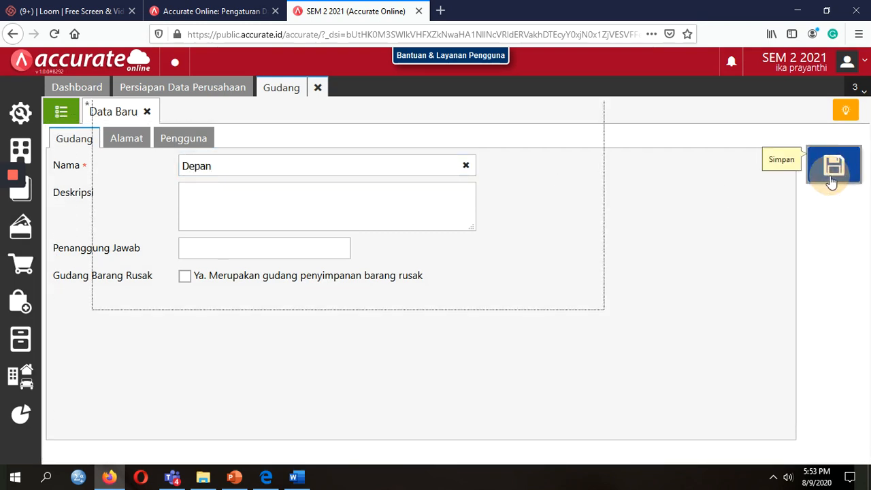
pyautogui.click(298, 168)
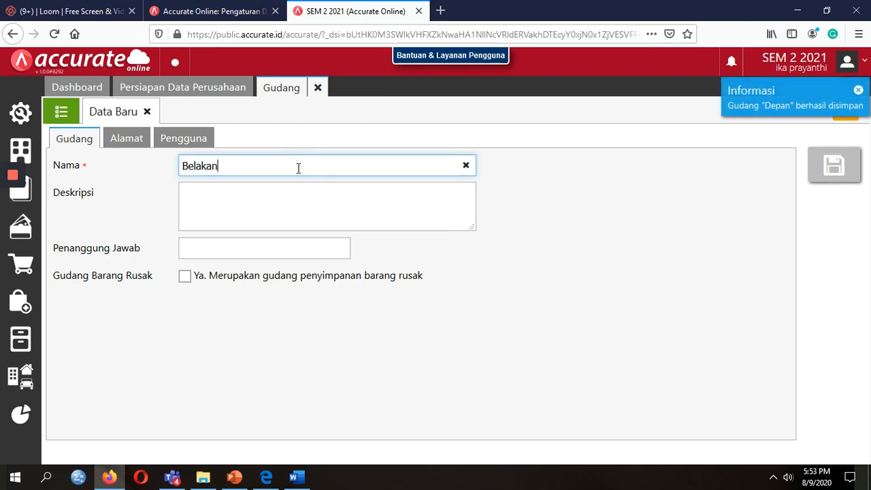
pyautogui.click(835, 166)
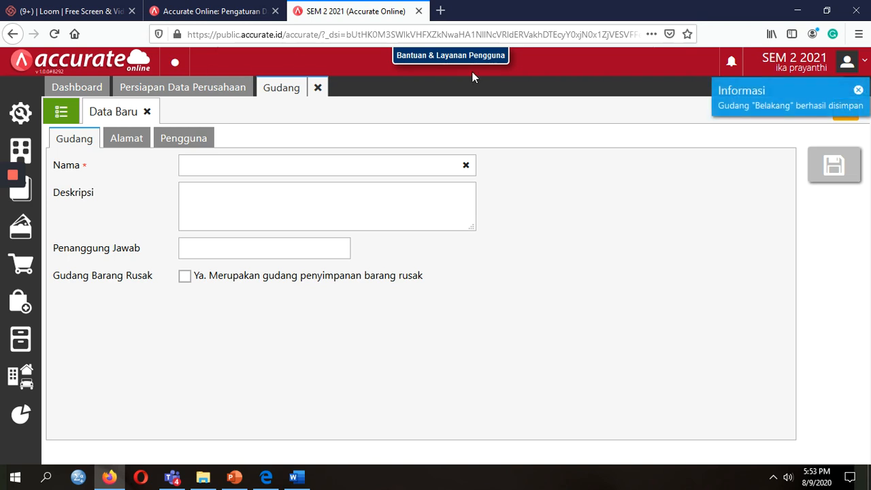
# Check the warehouse list shows Belakang, Depan and Utama, then open Impor Barang & Jasa.
pyautogui.click(65, 113)
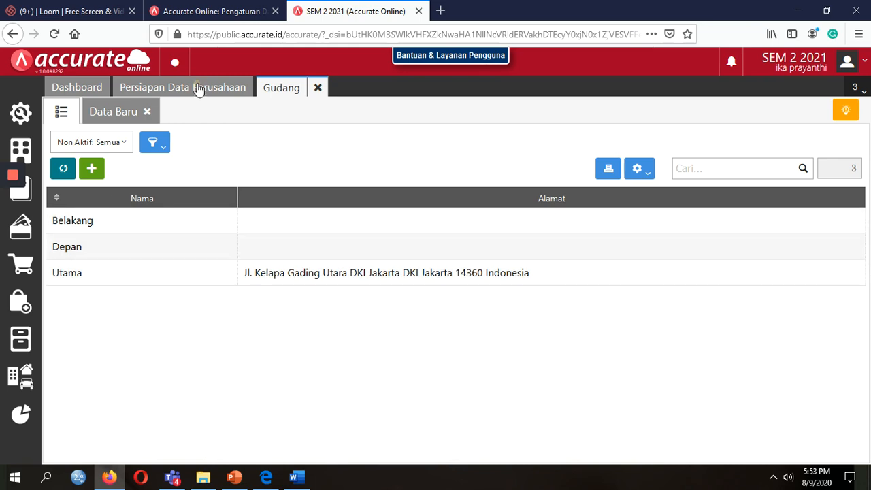
pyautogui.click(198, 89)
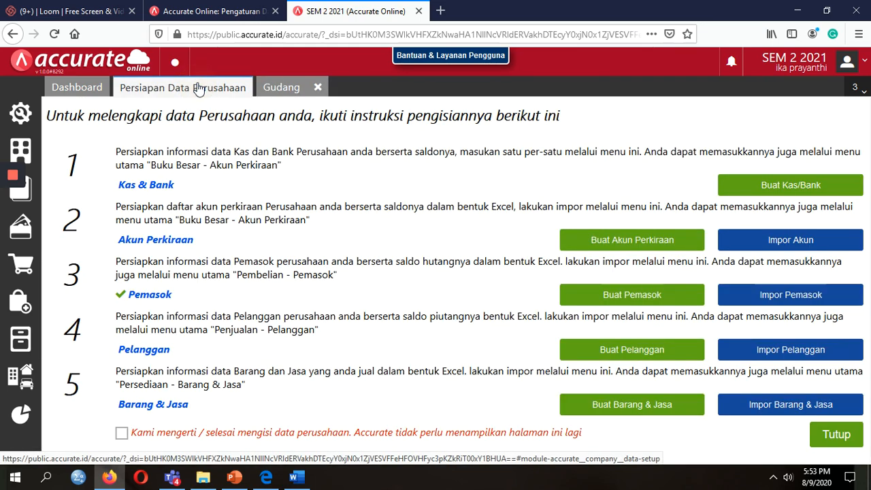
pyautogui.click(756, 409)
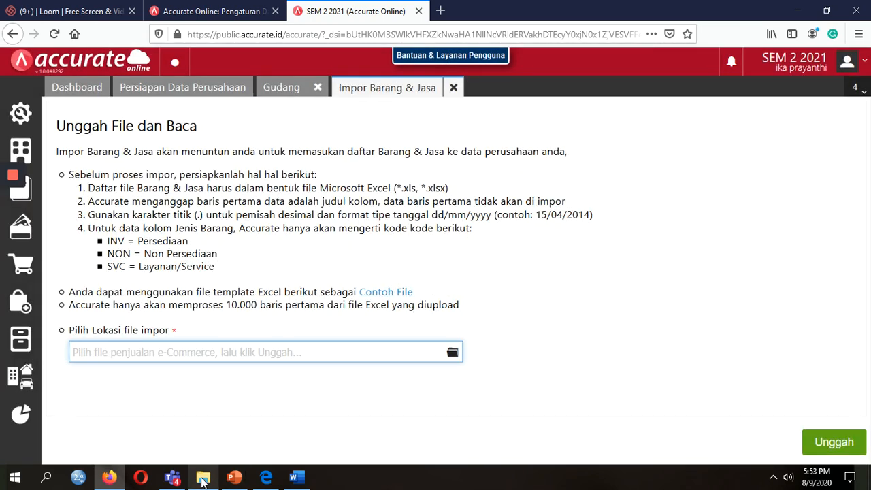
pyautogui.click(203, 477)
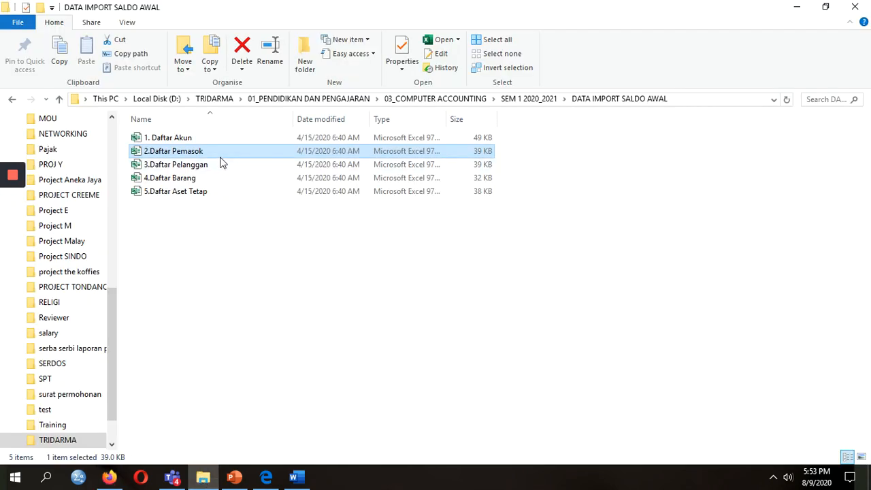
pyautogui.doubleClick(208, 177)
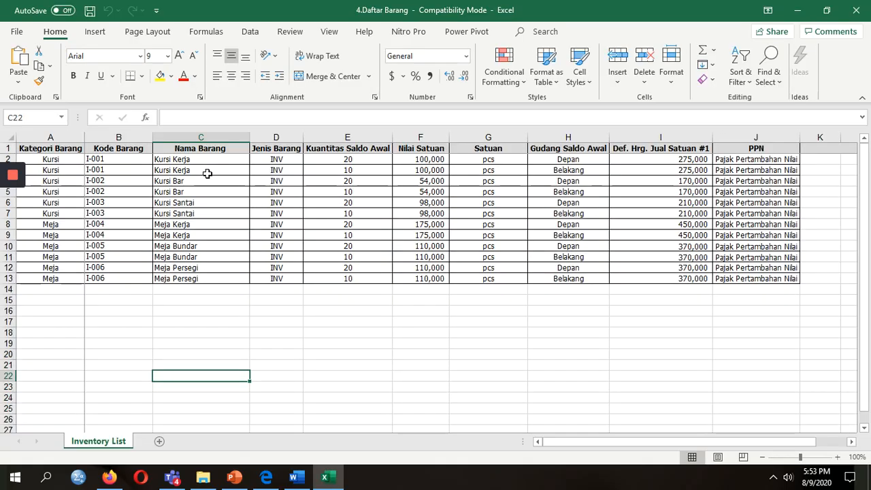
pyautogui.click(552, 172)
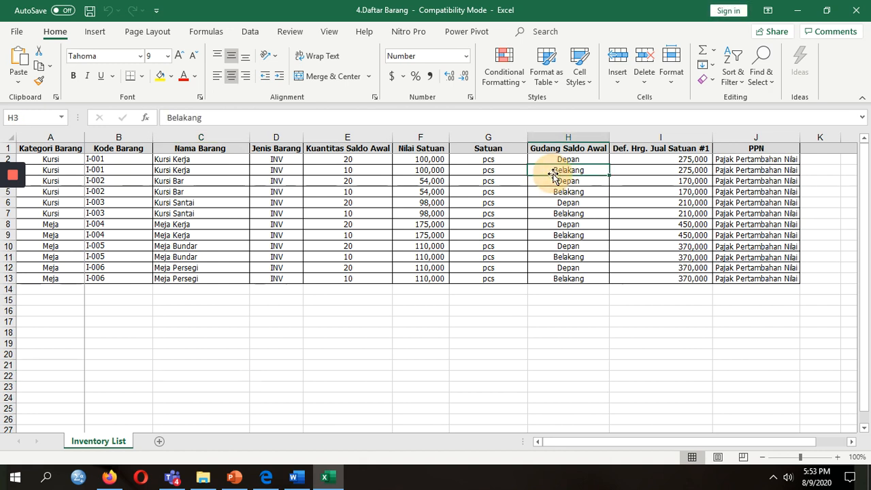
pyautogui.click(555, 191)
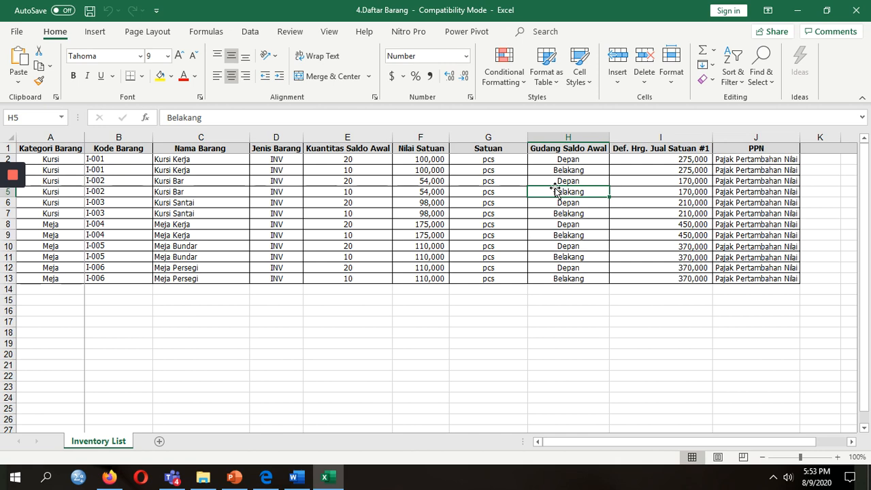
pyautogui.click(864, 11)
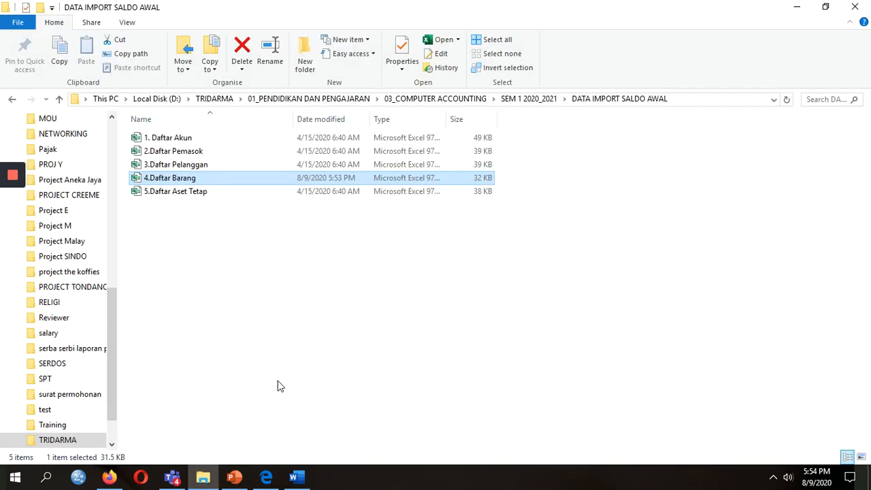
# Upload 4.Daftar Barang.xls to the goods and services import's column mapping.
pyautogui.click(109, 477)
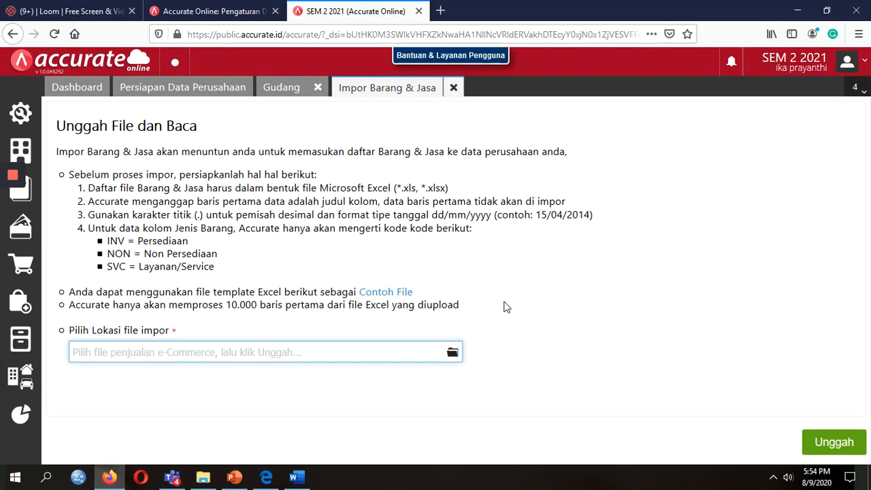
pyautogui.click(453, 354)
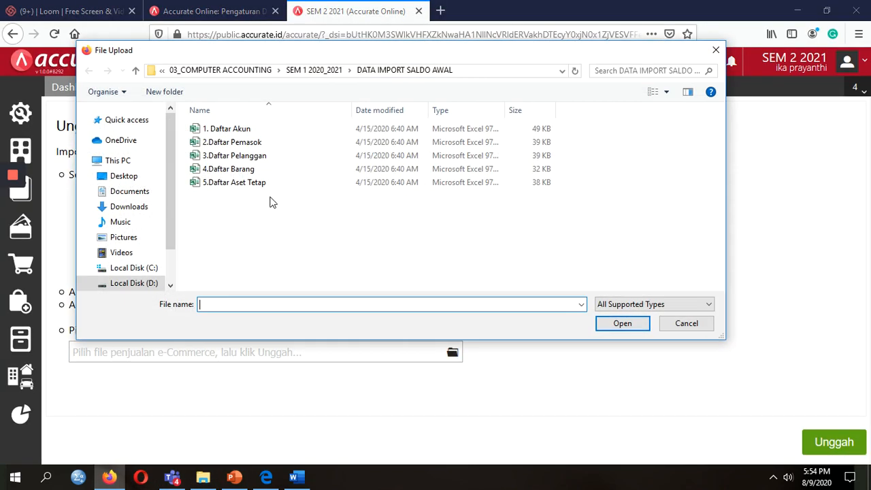
pyautogui.click(243, 173)
pyautogui.doubleClick(243, 172)
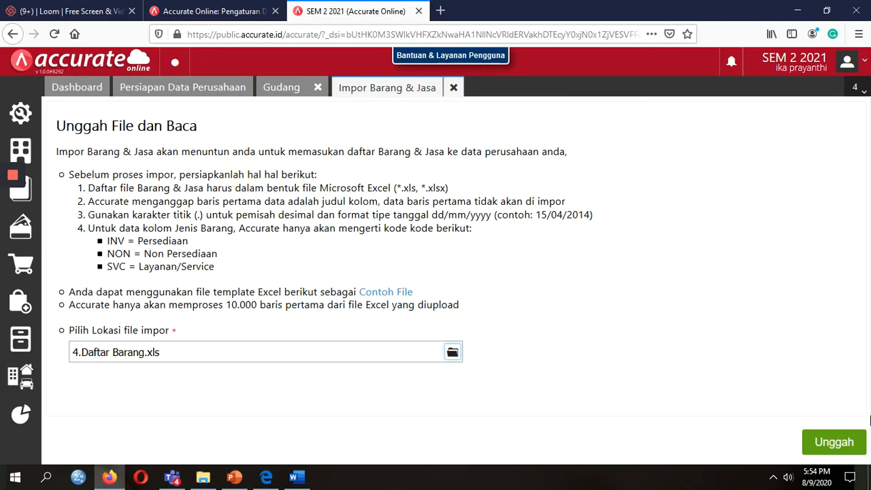
pyautogui.click(846, 441)
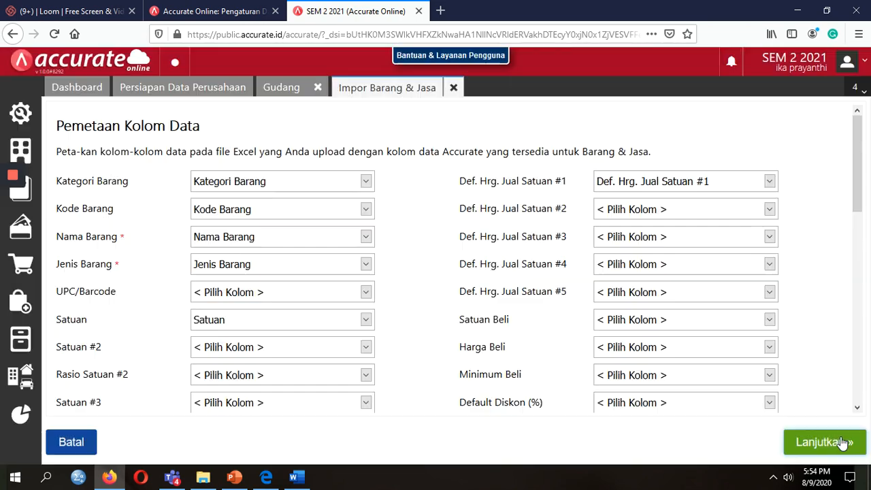
# Import the goods with updating existing data and opening balances, processing 12 records.
pyautogui.click(847, 446)
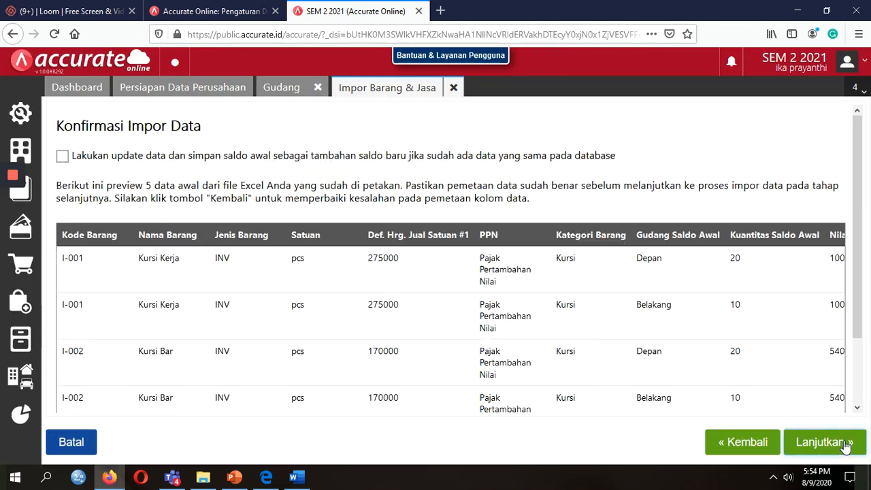
pyautogui.click(63, 157)
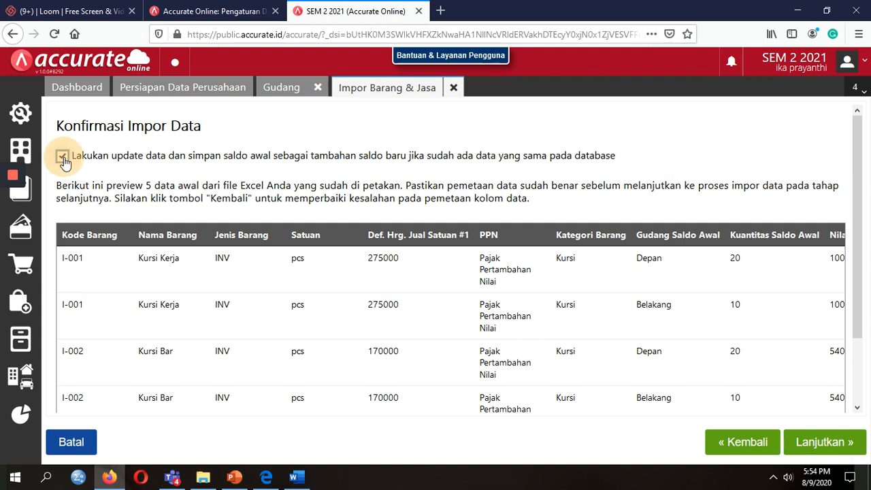
pyautogui.click(807, 439)
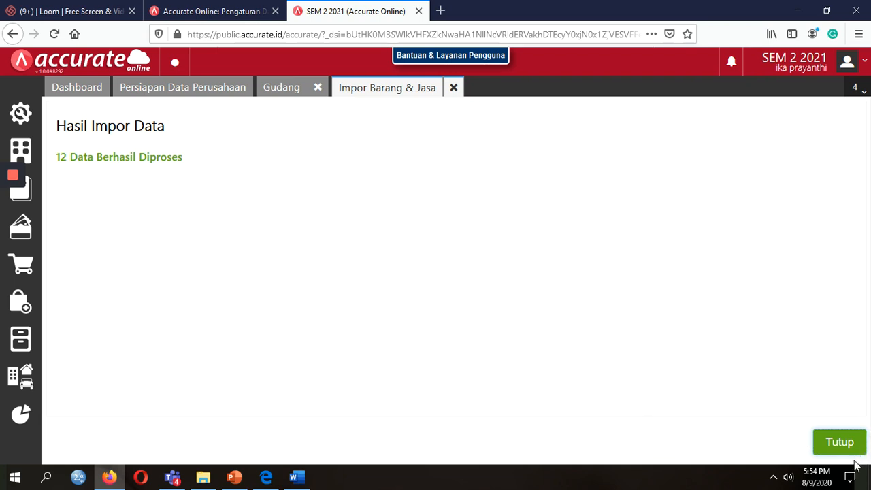
pyautogui.click(842, 455)
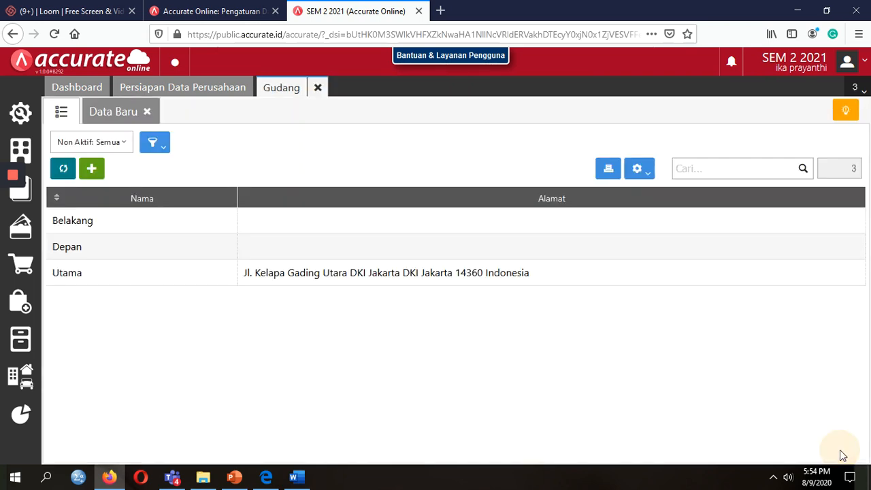
pyautogui.click(204, 480)
# Reopen 4.Daftar Barang and select item names C2:C13 to confirm twelve items.
pyautogui.doubleClick(192, 177)
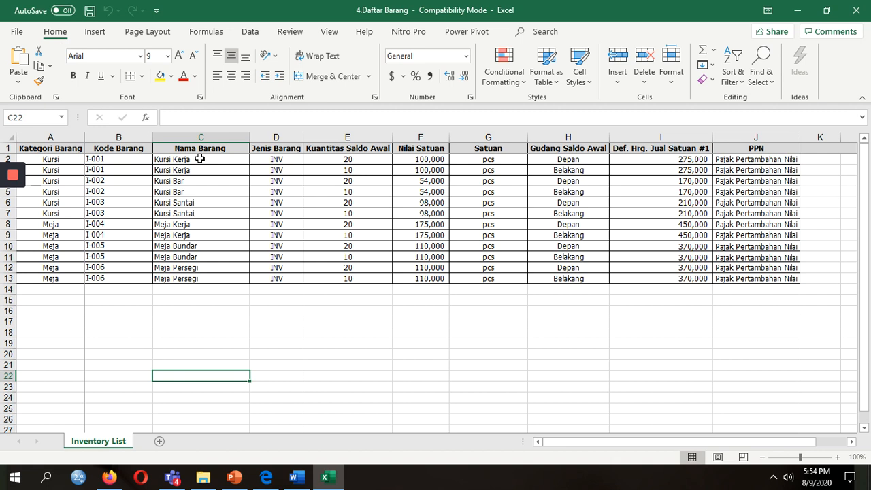
pyautogui.click(199, 159)
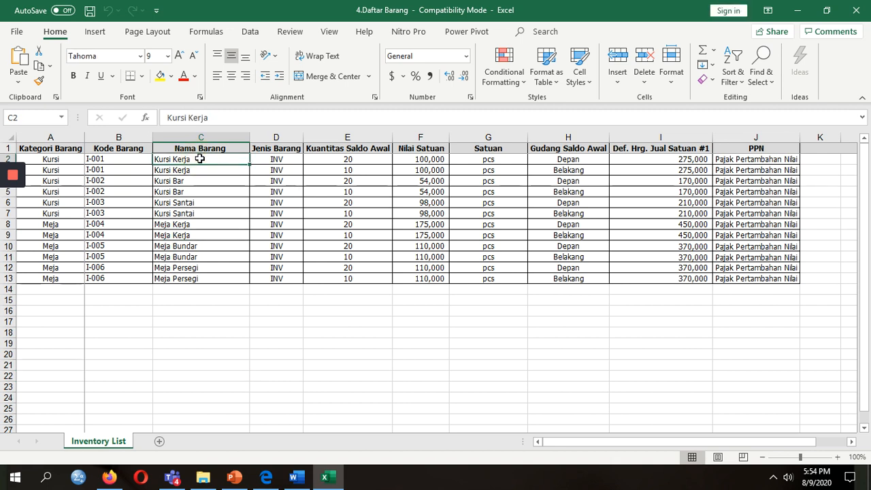
pyautogui.hotkey('ctrl', 'shift', 'Down')
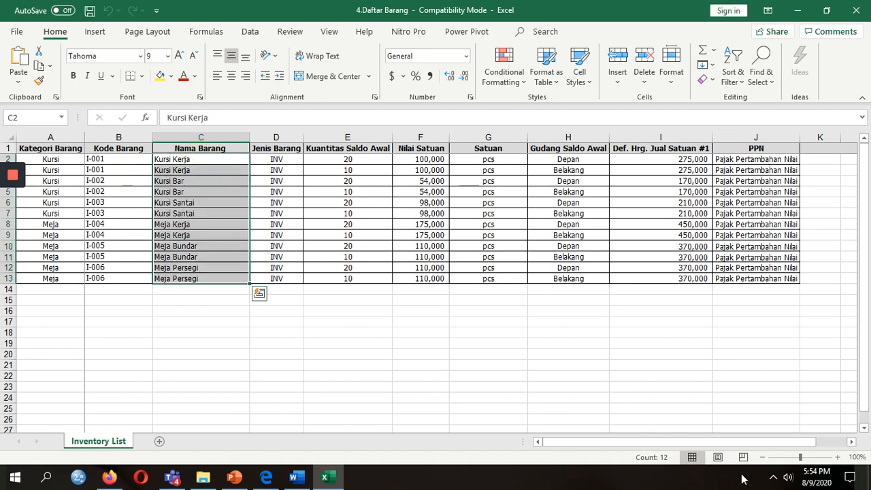
pyautogui.click(277, 332)
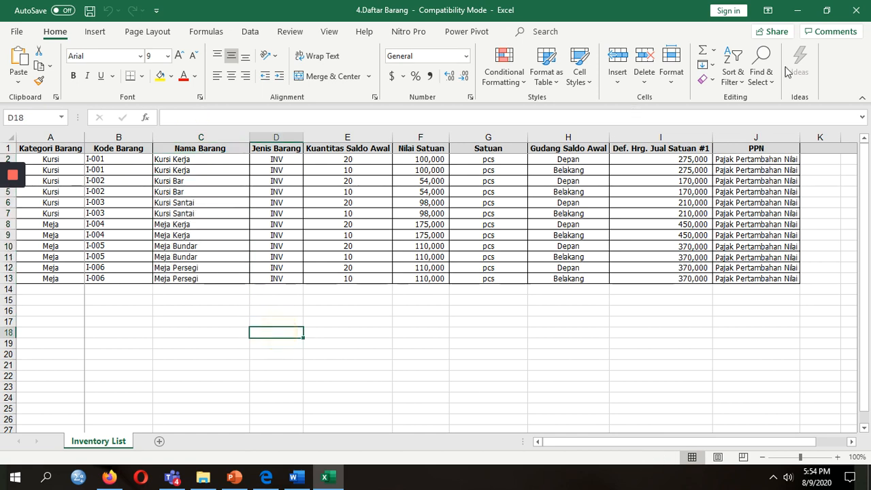
# Close 4.Daftar Barang and the Persiapan Data Perusahaan page, then bring back the import folder.
pyautogui.click(864, 9)
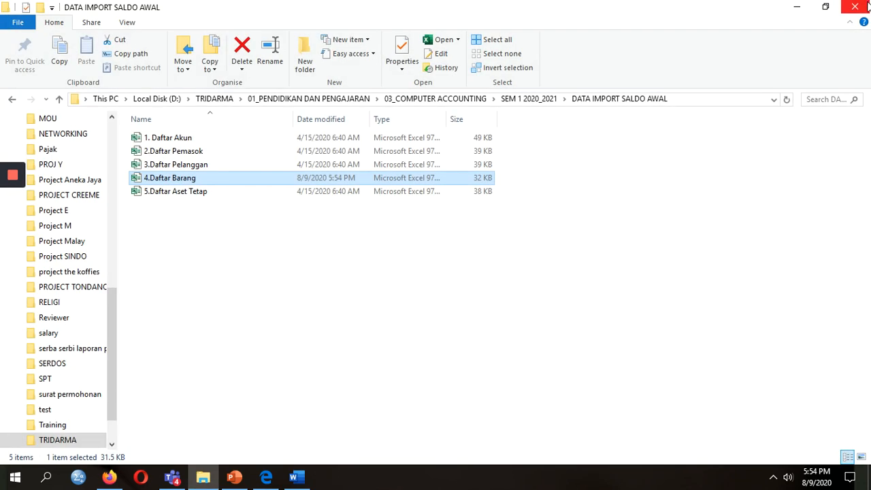
pyautogui.click(353, 292)
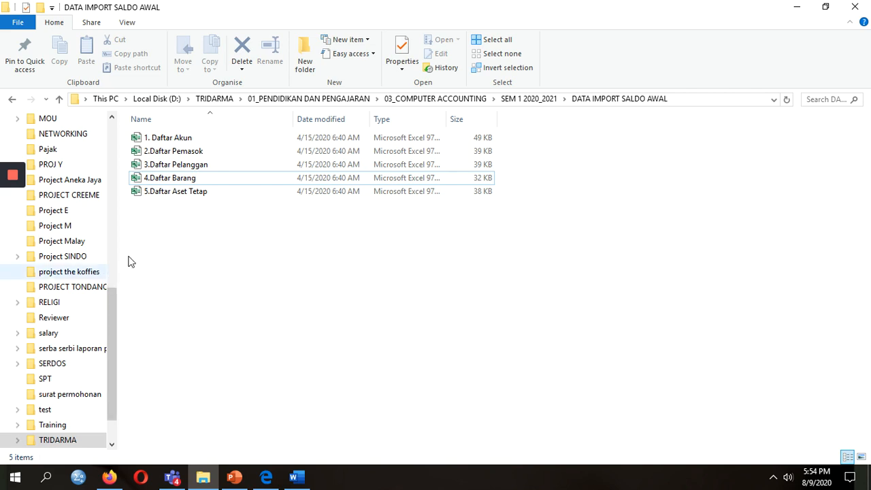
pyautogui.moveTo(11, 204)
pyautogui.click(12, 227)
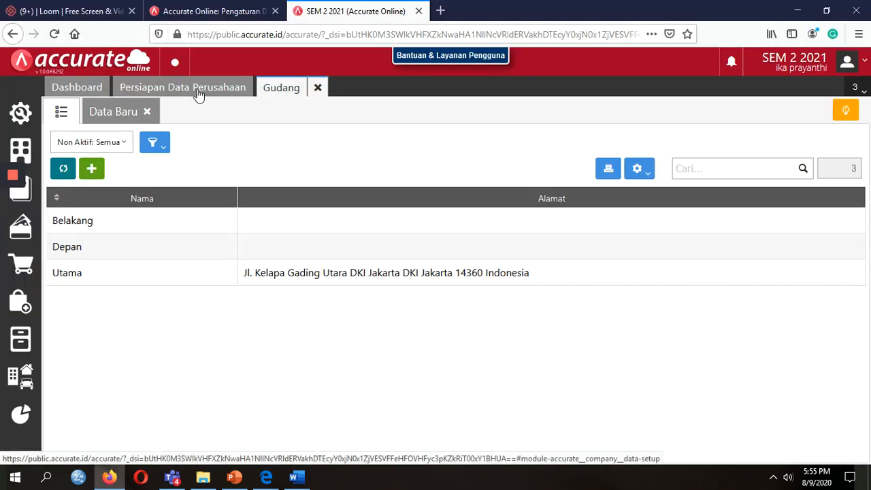
pyautogui.click(196, 91)
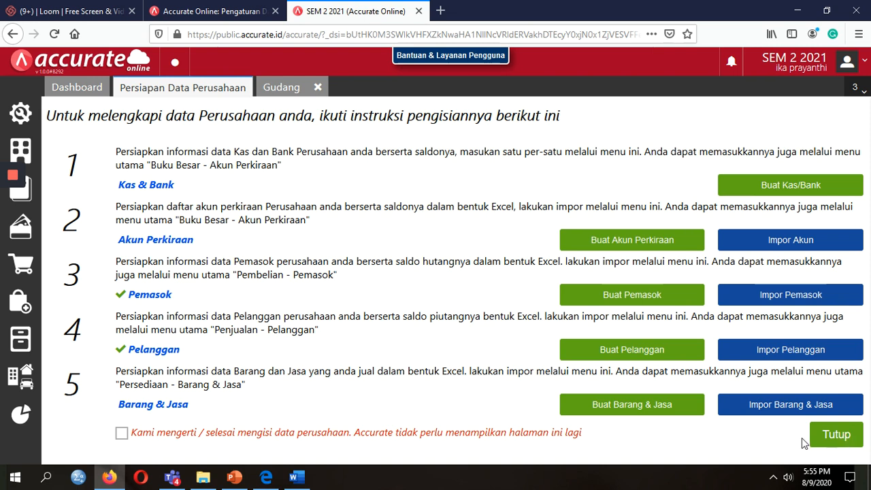
pyautogui.click(845, 441)
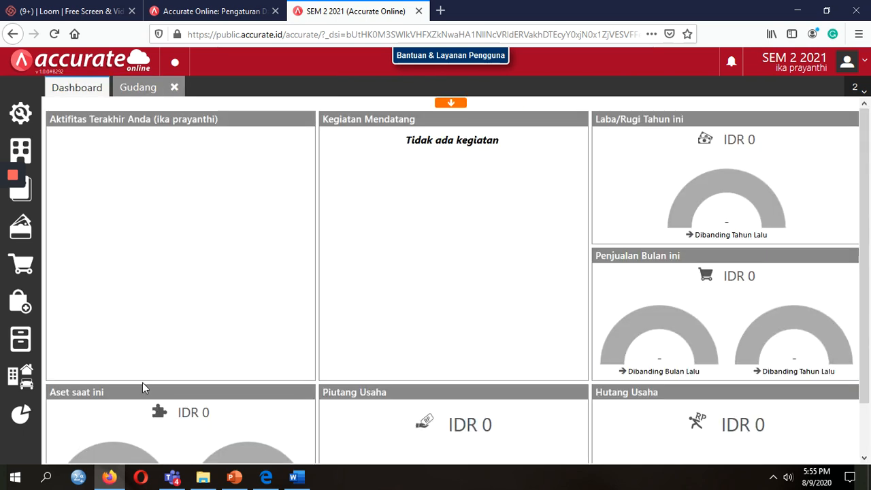
pyautogui.click(203, 477)
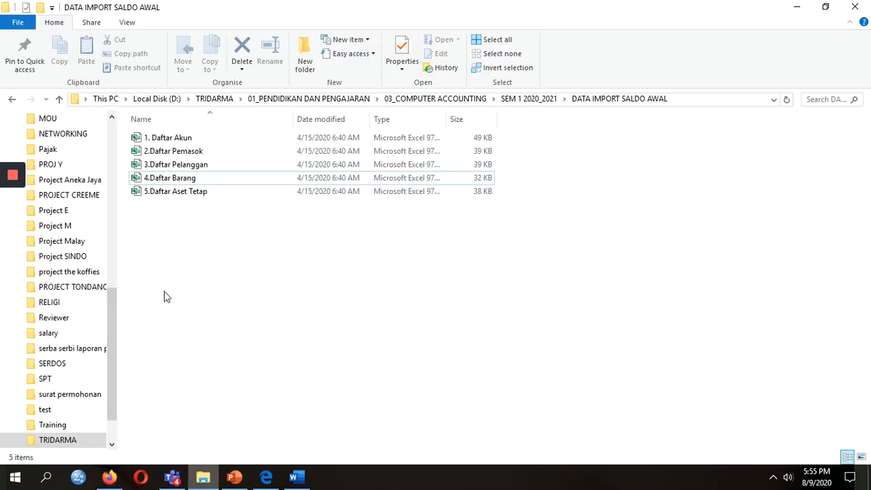
# Open 5.Daftar Aset Tetap and check the Tanah, Gedung and Peralatan asset categories.
pyautogui.doubleClick(191, 193)
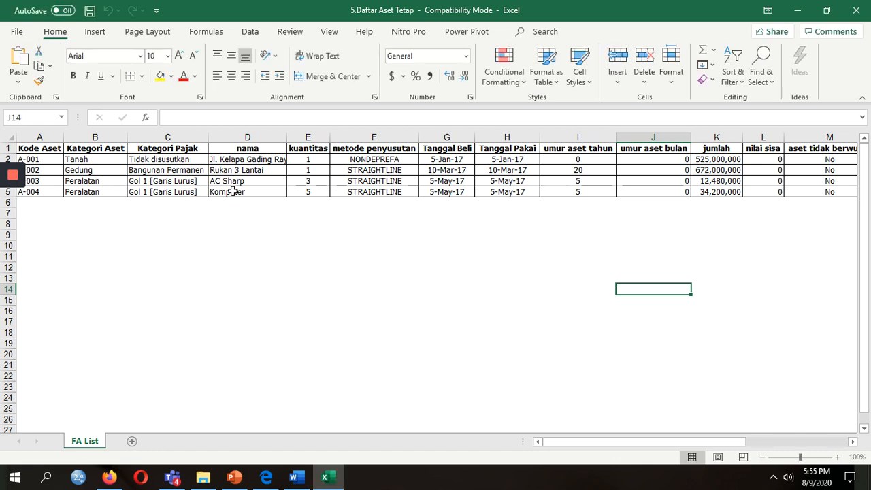
pyautogui.click(98, 159)
pyautogui.click(97, 181)
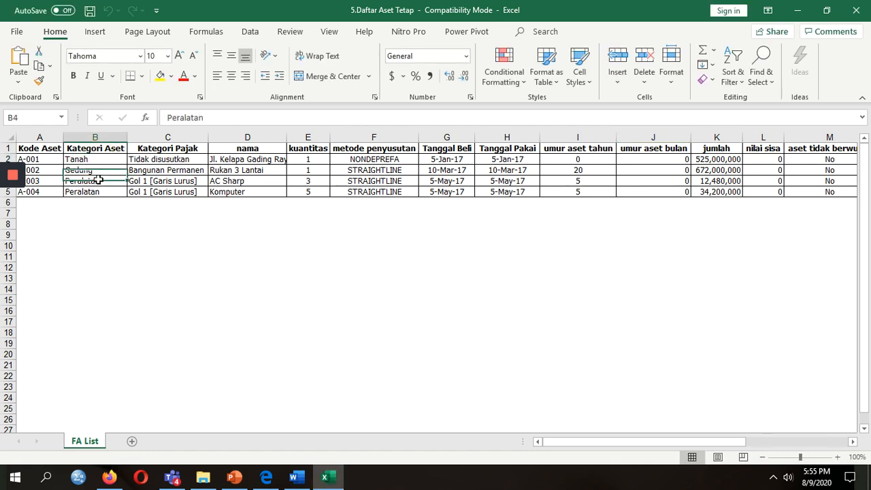
pyautogui.click(93, 169)
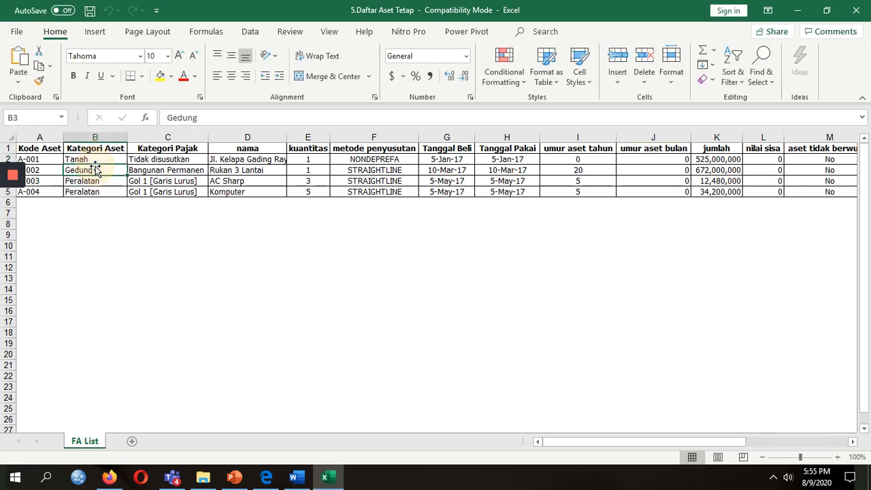
pyautogui.click(93, 179)
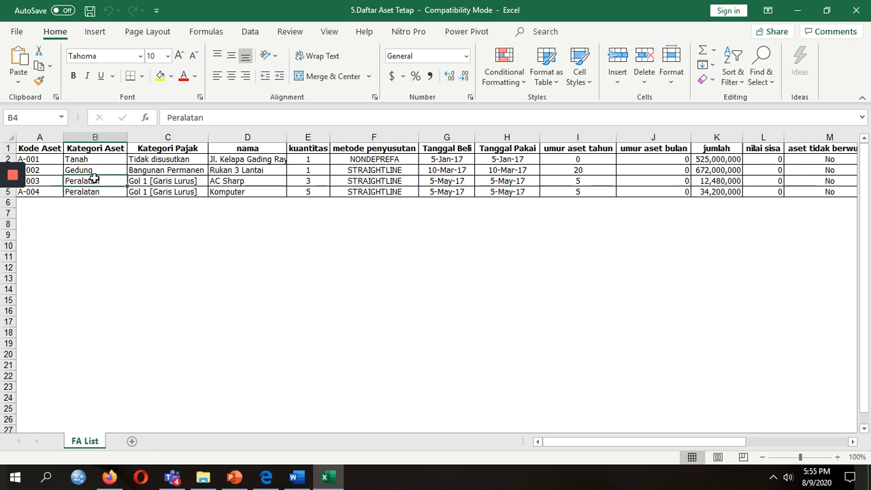
pyautogui.click(147, 180)
# Review the assets' quantity, depreciation method, useful life and code columns, then close the workbook.
pyautogui.press('Right')
pyautogui.press('Right')
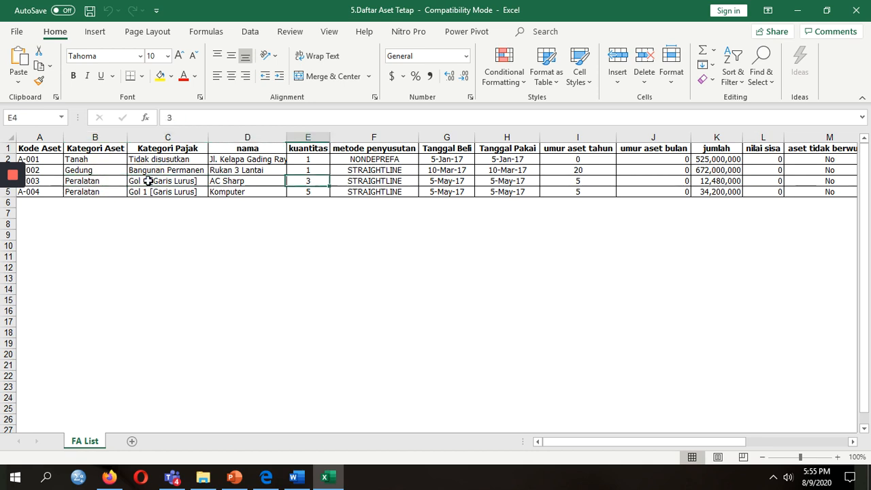
pyautogui.press('Right')
pyautogui.press('Left')
pyautogui.press('Left')
pyautogui.press('Left')
pyautogui.press('Left')
pyautogui.press('Left')
pyautogui.press('Right')
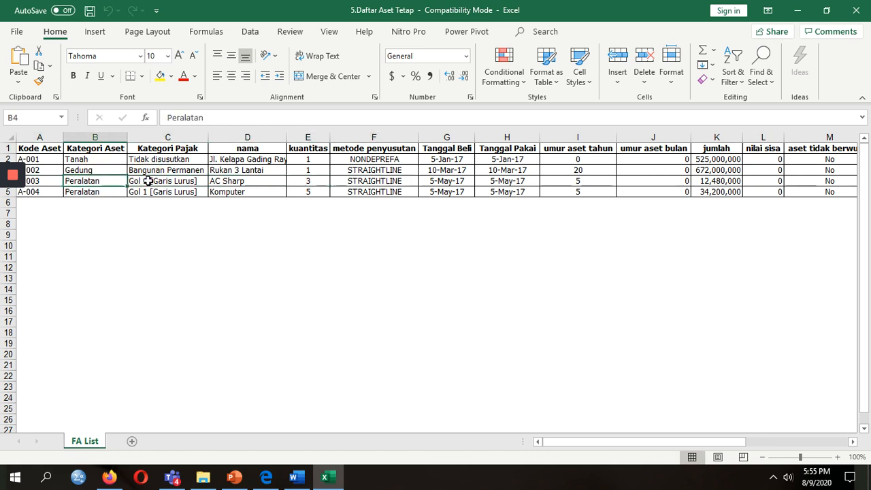
pyautogui.press('Up')
pyautogui.press('Up')
pyautogui.press('Down')
pyautogui.press('Down')
pyautogui.press('Down')
pyautogui.press('Right')
pyautogui.press('Right')
pyautogui.press('Right')
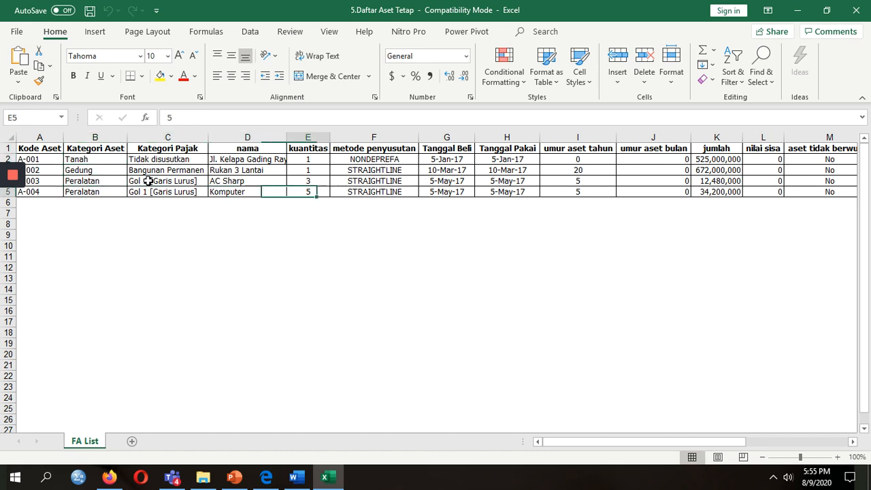
pyautogui.press('Right')
pyautogui.press('Right')
pyautogui.press('Right')
pyautogui.press('Right')
pyautogui.press('Right')
pyautogui.press('Right')
pyautogui.press('Right')
pyautogui.press('Right')
pyautogui.press('Right')
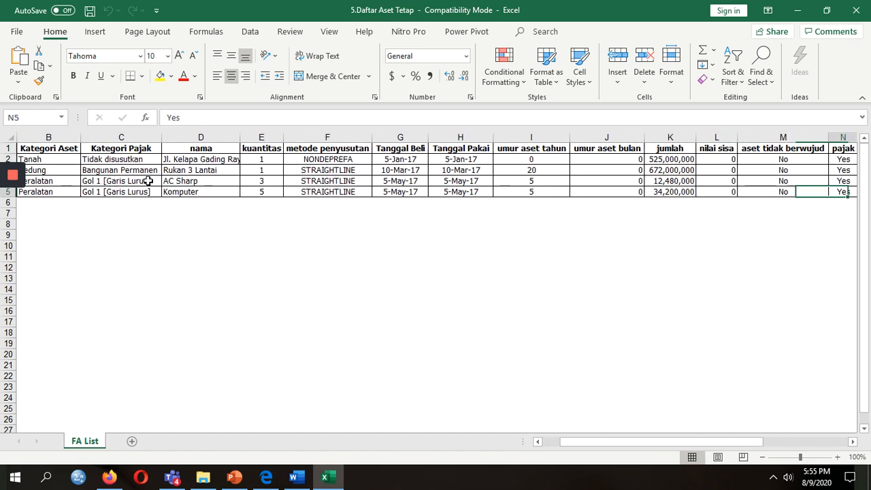
pyautogui.press('Left')
pyautogui.press('Left')
pyautogui.press('Left')
pyautogui.press('Left')
pyautogui.press('Left')
pyautogui.press('Left')
pyautogui.press('Left')
pyautogui.press('Left')
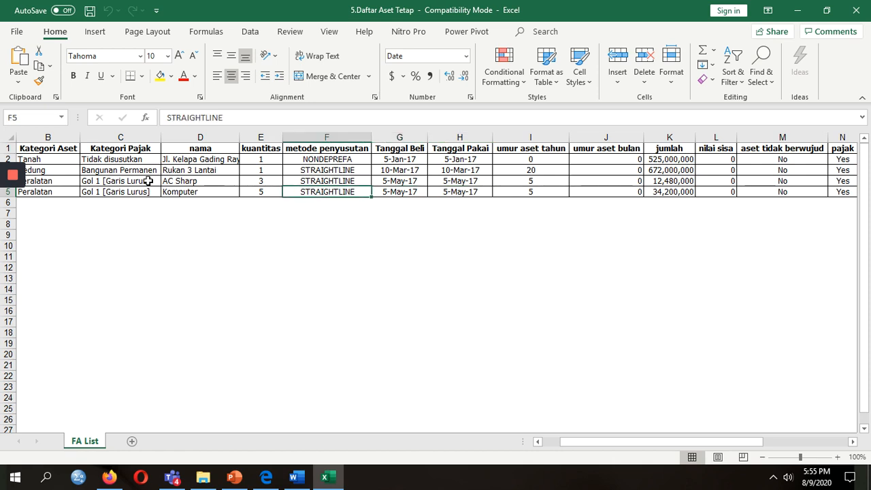
pyautogui.press('Right')
pyautogui.press('Right')
pyautogui.press('Right')
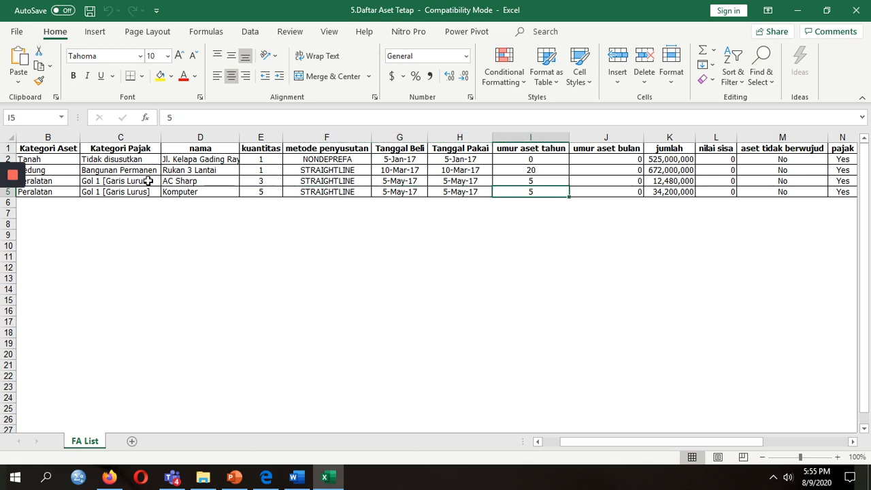
pyautogui.press('Right')
pyautogui.press('Right')
pyautogui.press('Right')
pyautogui.press('Right')
pyautogui.press('Right')
pyautogui.press('Right')
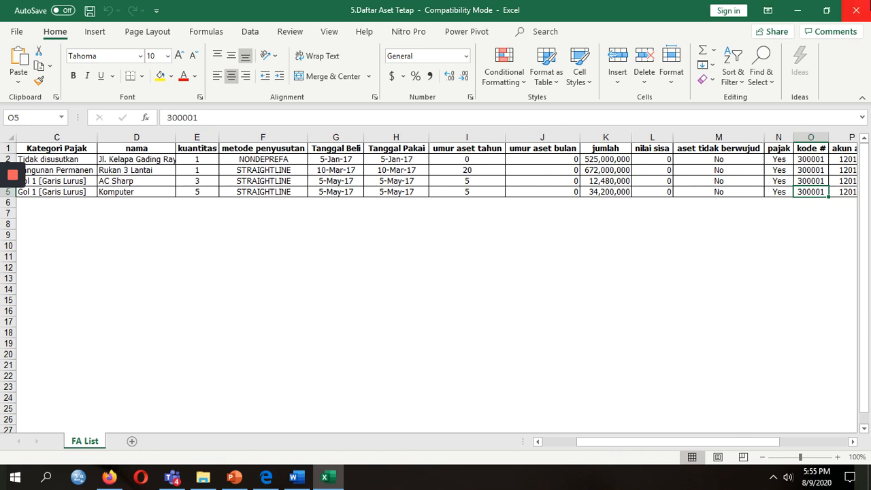
pyautogui.click(859, 11)
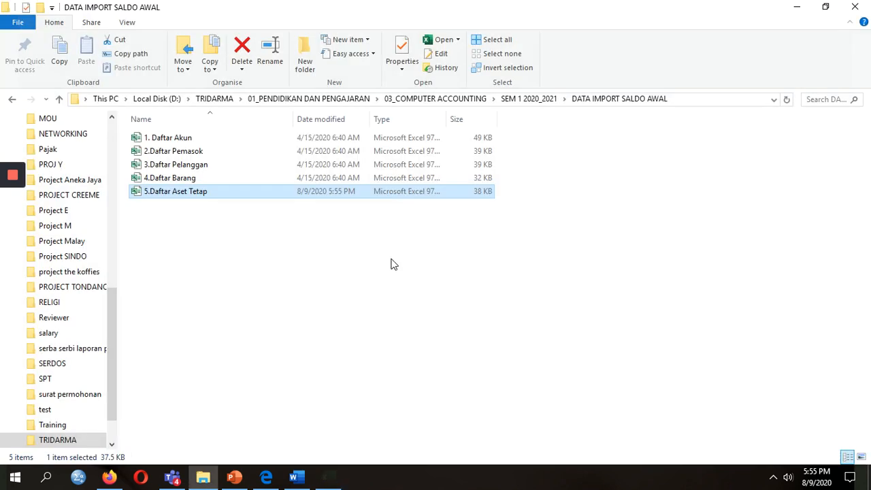
# Create and save the Tanah category in Aset Tetap > Kategori Aset.
pyautogui.click(109, 477)
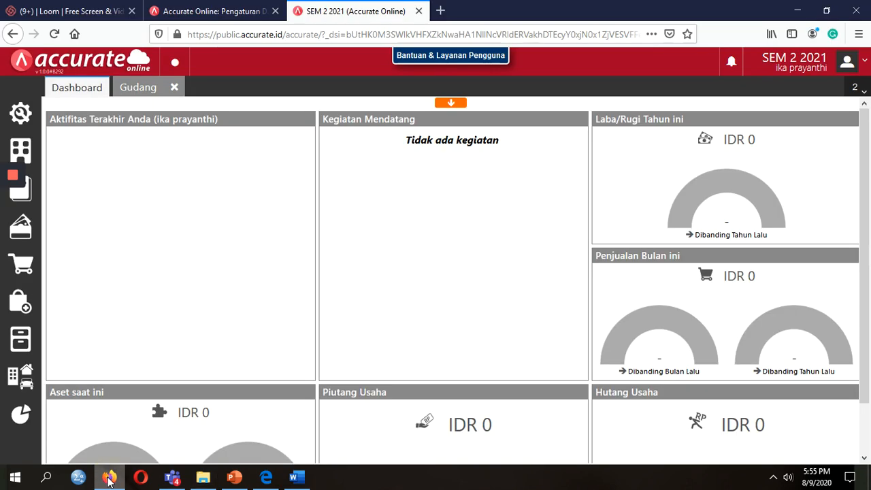
pyautogui.click(20, 380)
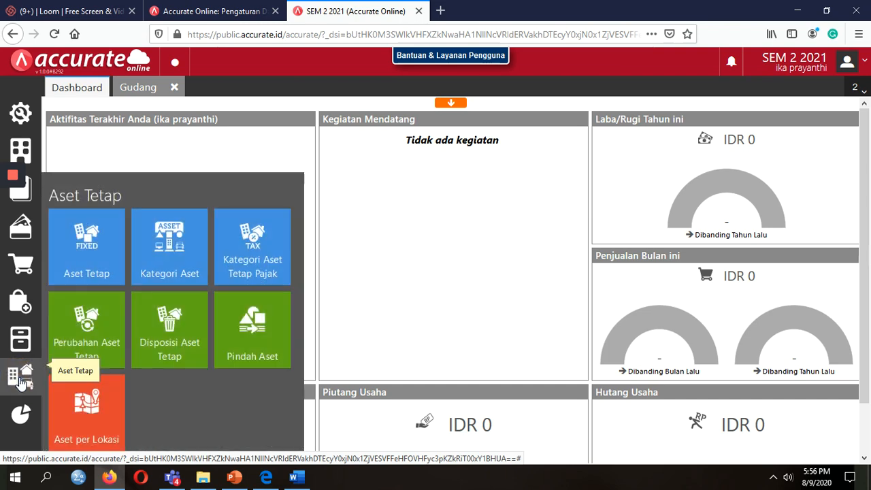
pyautogui.click(175, 249)
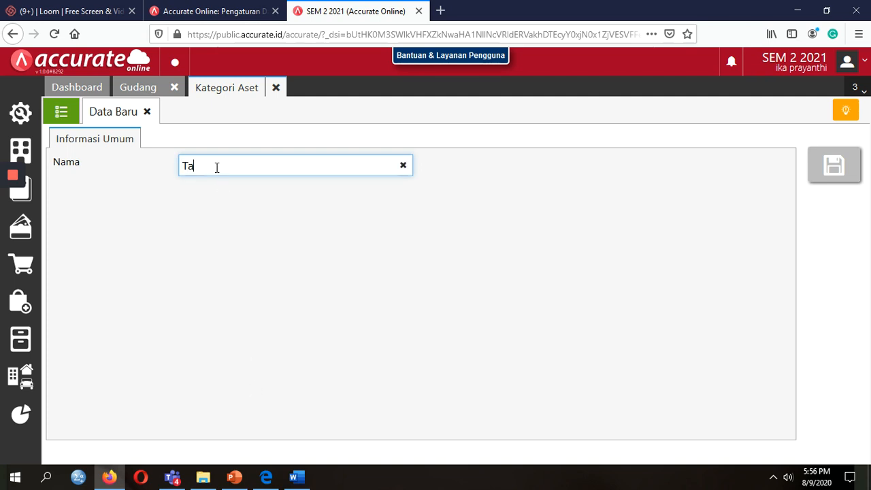
pyautogui.click(825, 174)
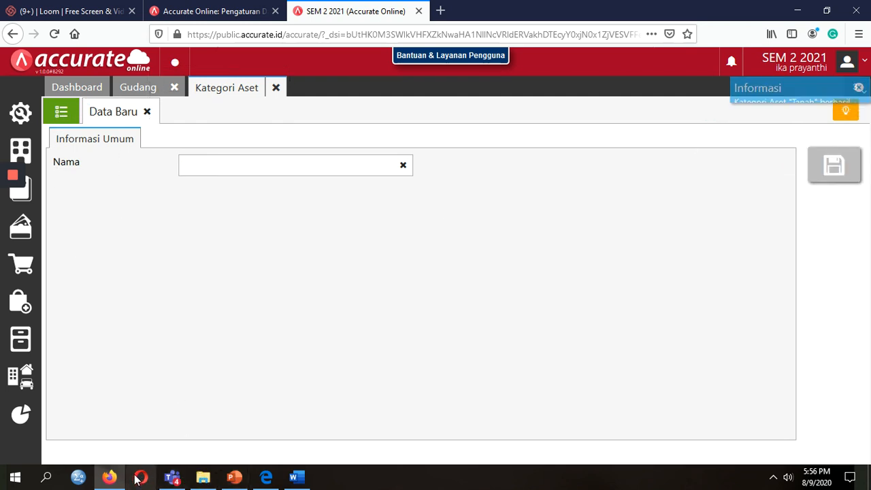
# Recheck the 5.Daftar Aset Tetap workbook, then return to Accurate Online.
pyautogui.click(203, 479)
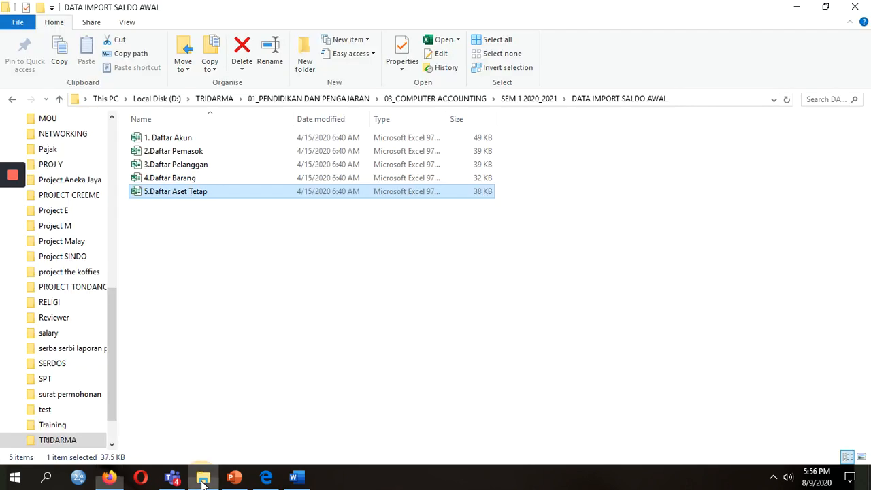
pyautogui.doubleClick(230, 198)
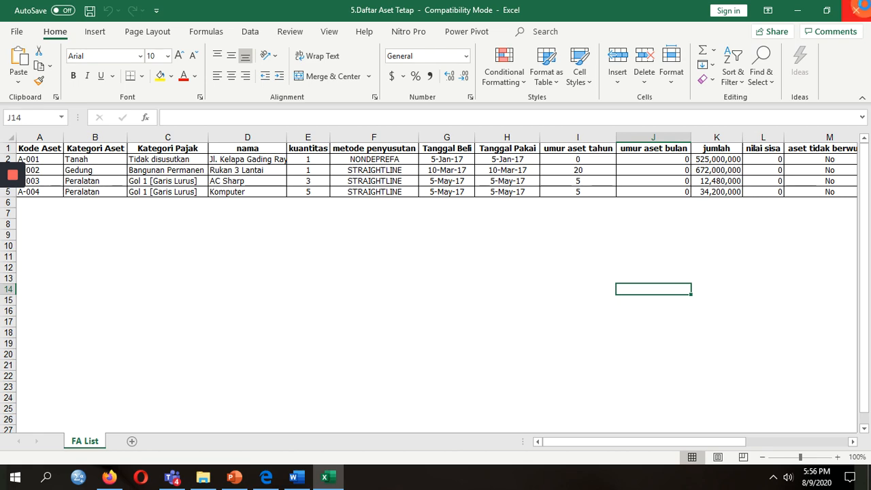
pyautogui.click(857, 10)
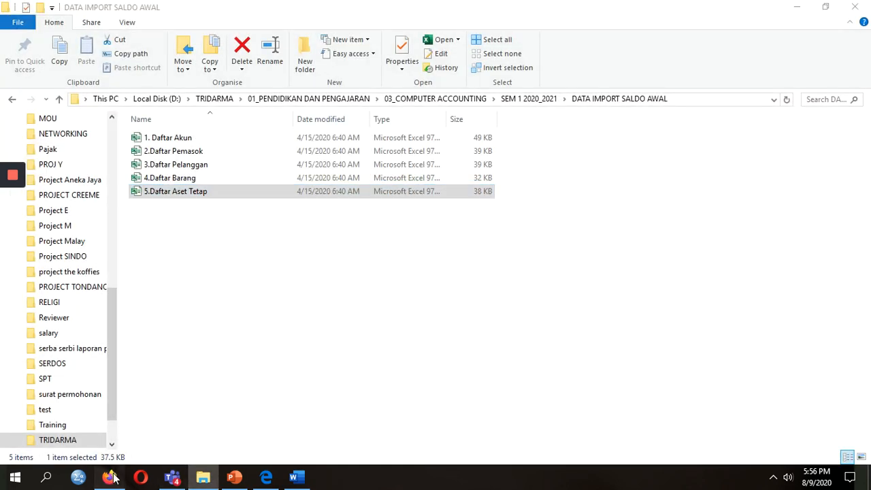
pyautogui.click(109, 476)
# Save the Gedung and Peralatan asset categories.
pyautogui.click(317, 163)
pyautogui.write('G')
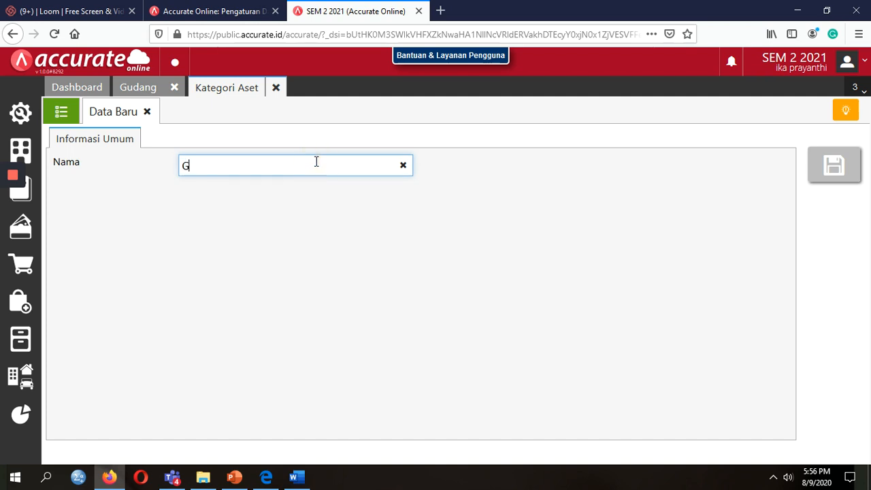
pyautogui.write('edung')
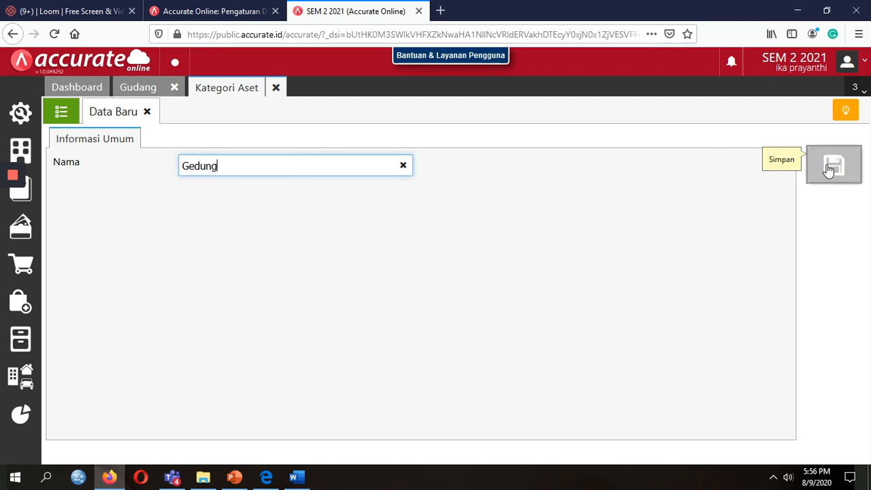
pyautogui.click(834, 164)
pyautogui.click(365, 163)
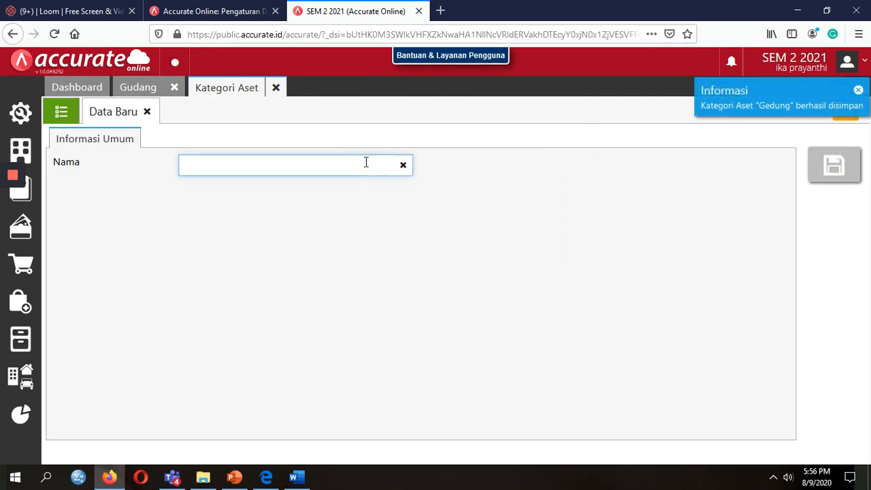
pyautogui.write('Peralatan')
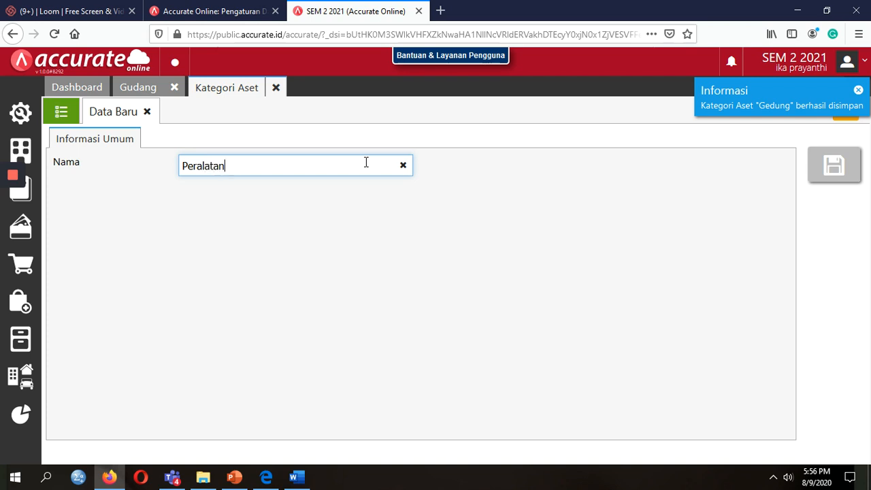
pyautogui.click(835, 166)
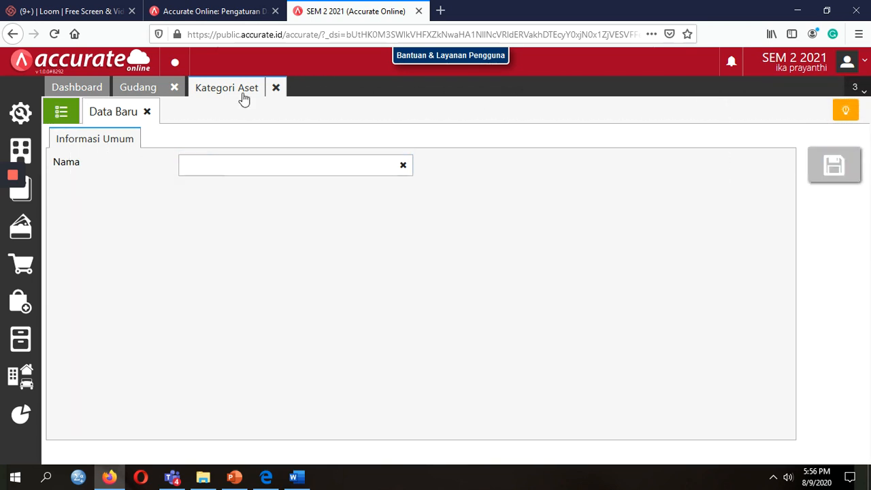
# Check the saved categories, close them, and start Impor dari Excel from the Aset Tetap list.
pyautogui.click(62, 113)
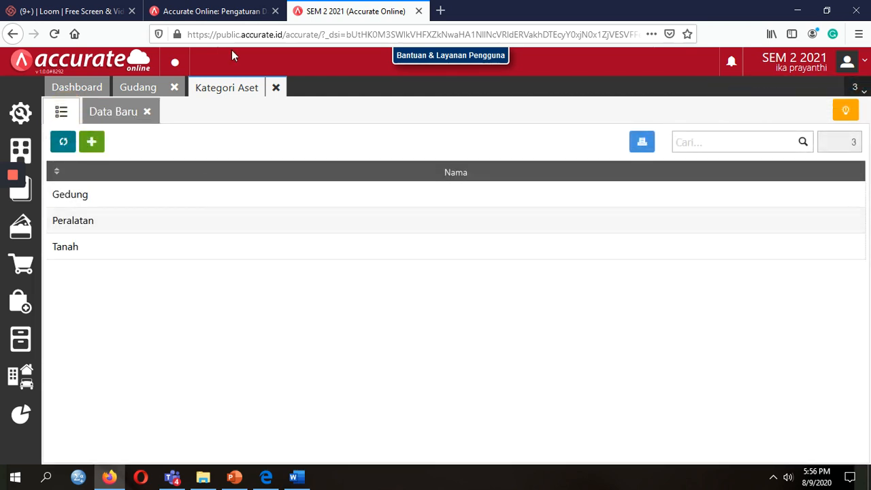
pyautogui.click(276, 87)
pyautogui.click(30, 378)
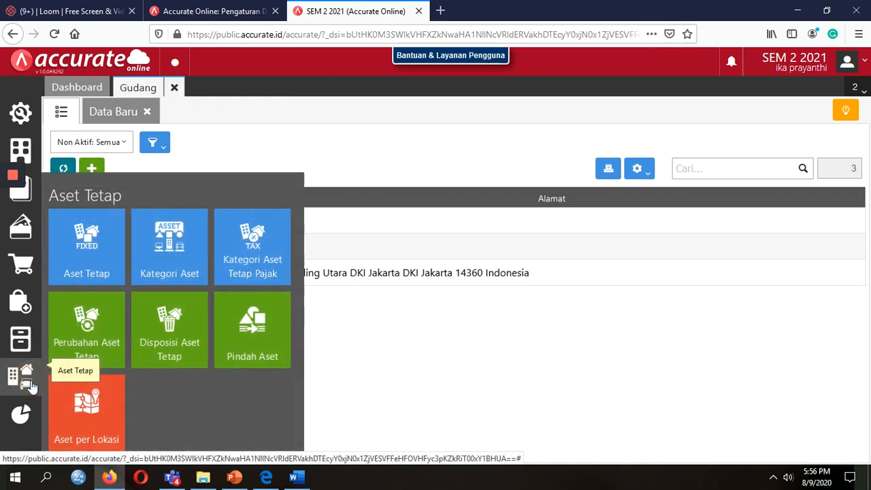
pyautogui.click(102, 271)
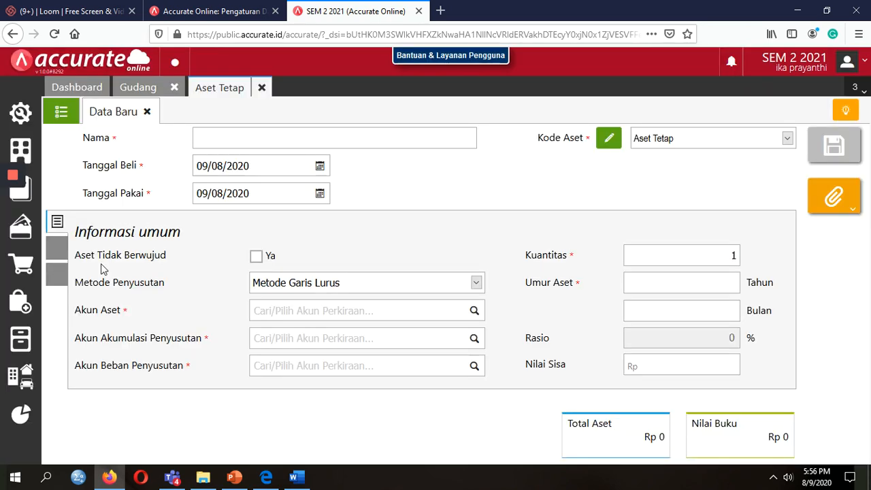
pyautogui.click(63, 113)
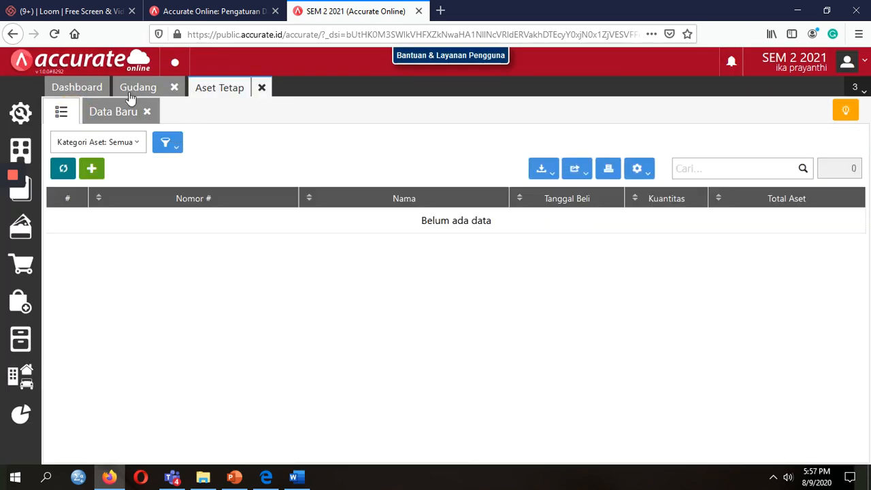
pyautogui.click(549, 177)
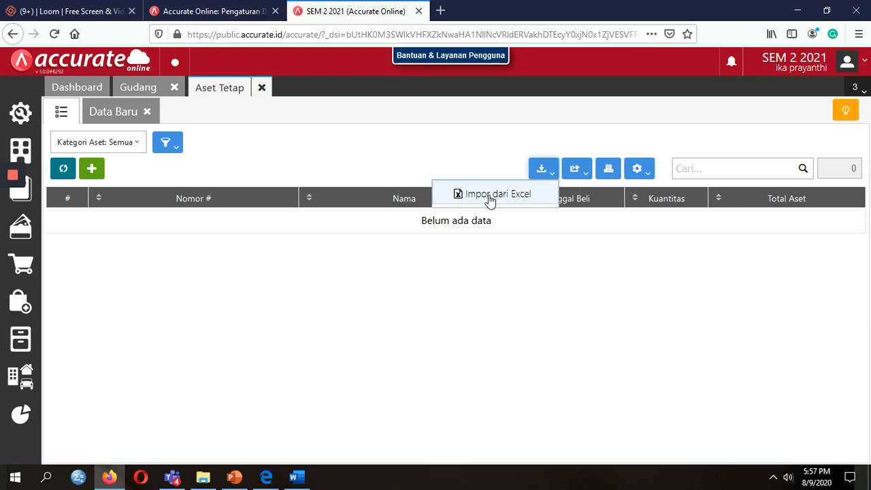
pyautogui.click(490, 198)
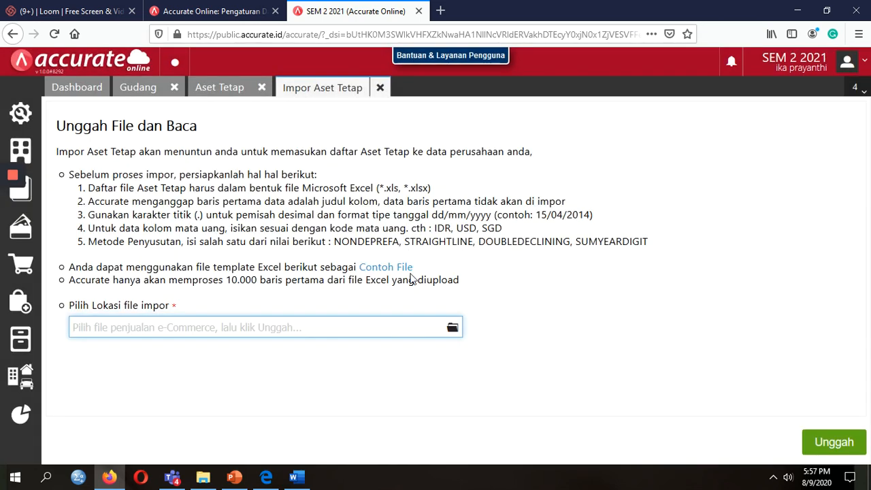
# Upload 5.Daftar Aset Tetap.xls, accept mapping and preview, and import assets A-001 to A-004.
pyautogui.click(449, 329)
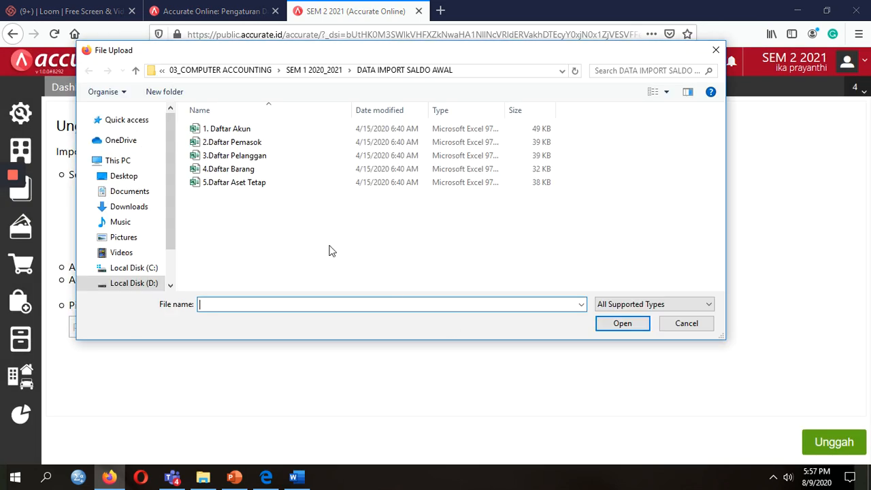
pyautogui.click(222, 184)
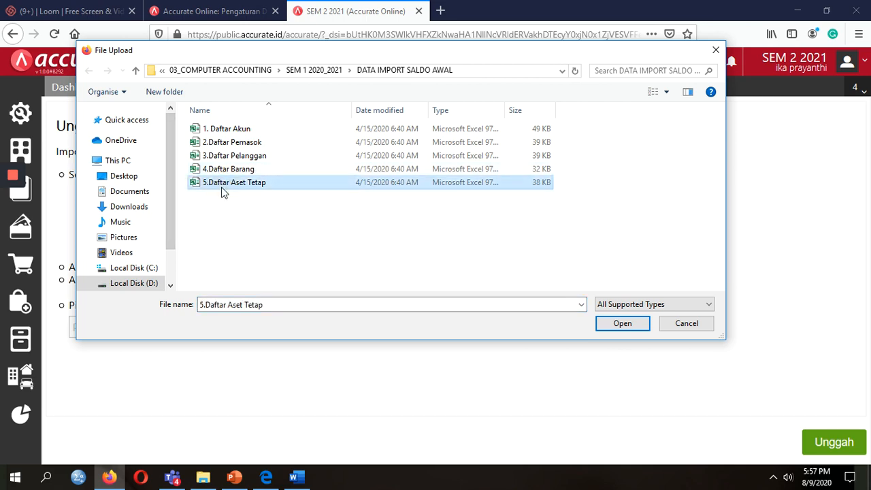
pyautogui.doubleClick(234, 185)
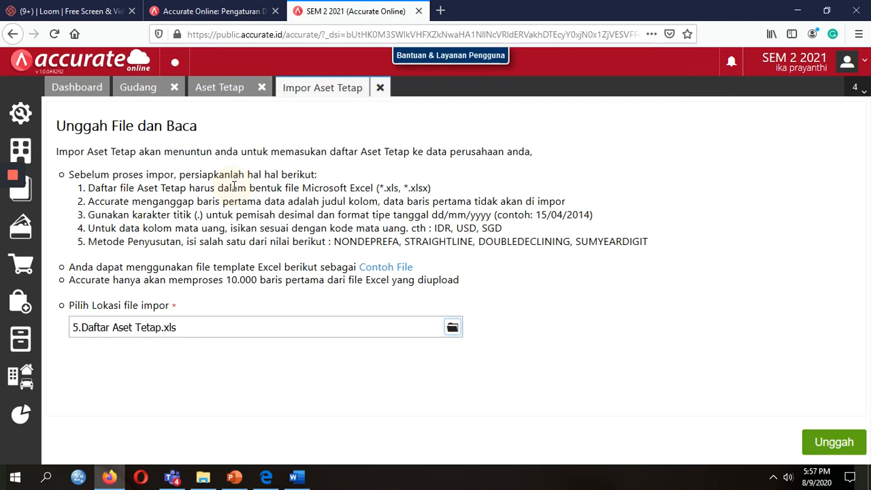
pyautogui.click(815, 441)
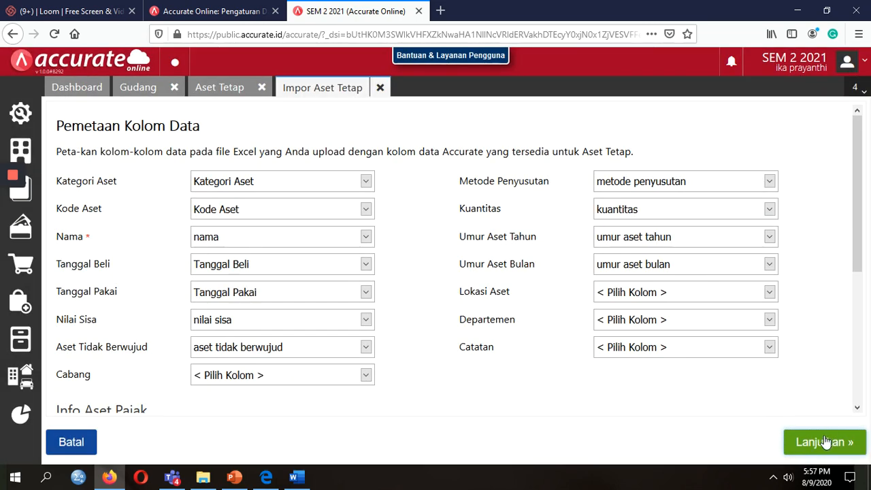
pyautogui.click(825, 443)
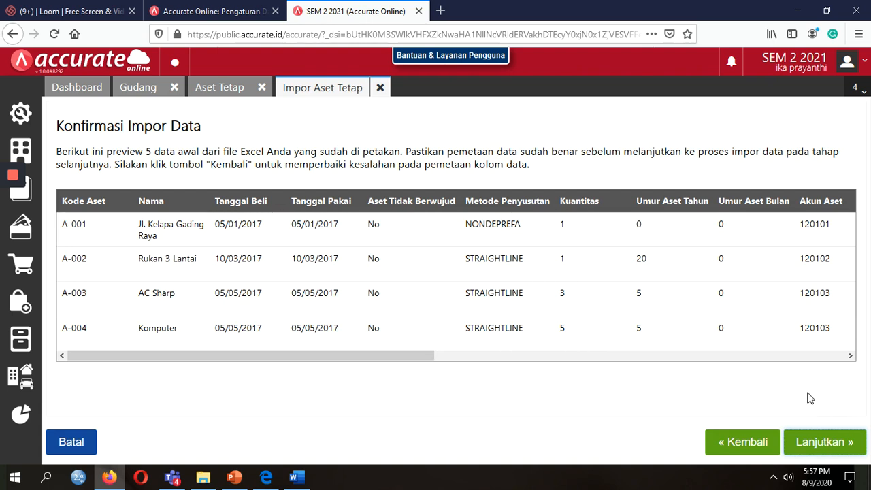
pyautogui.click(810, 442)
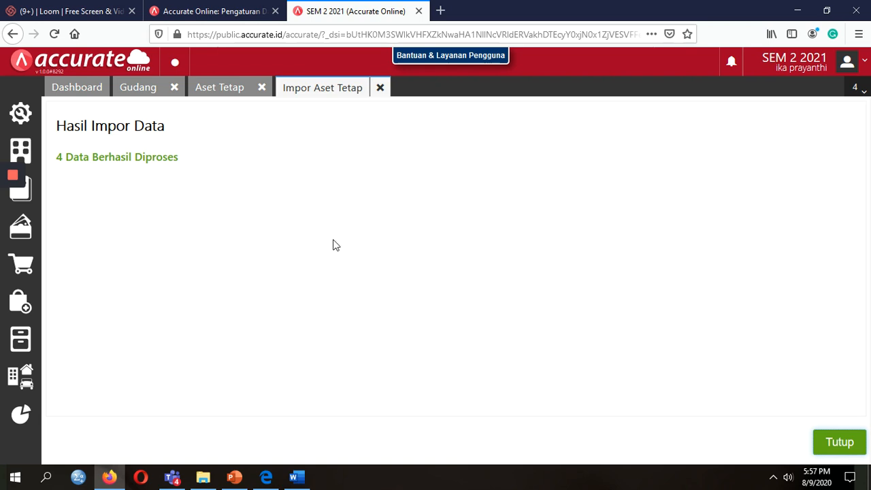
pyautogui.click(841, 446)
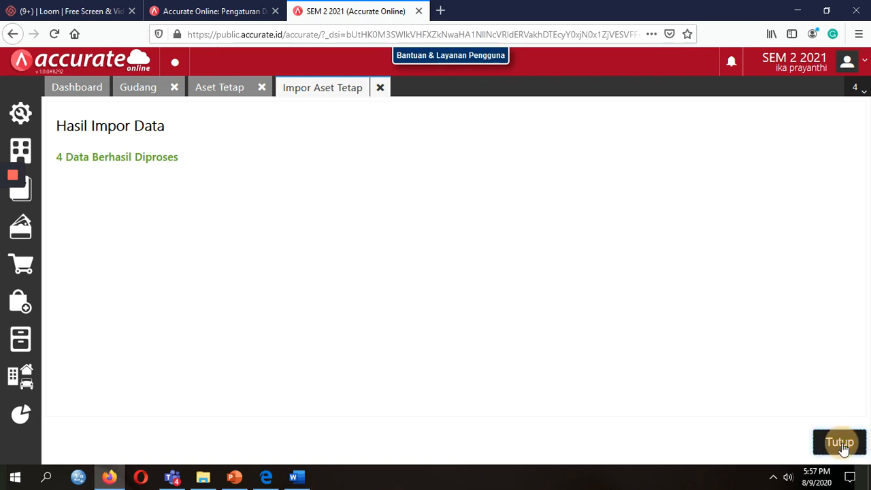